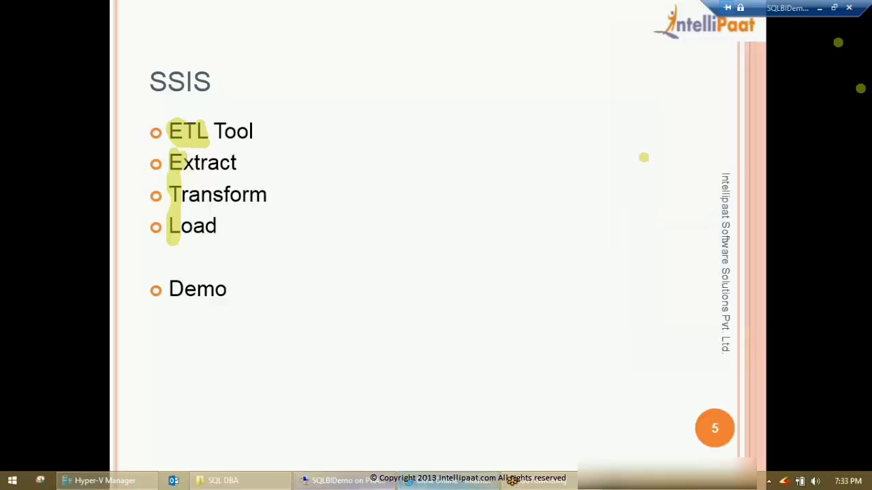
Switch from the SSIS slide show to the DemoData workbook in Excel.
{"action": "left_click", "coordinate": [343, 481]}
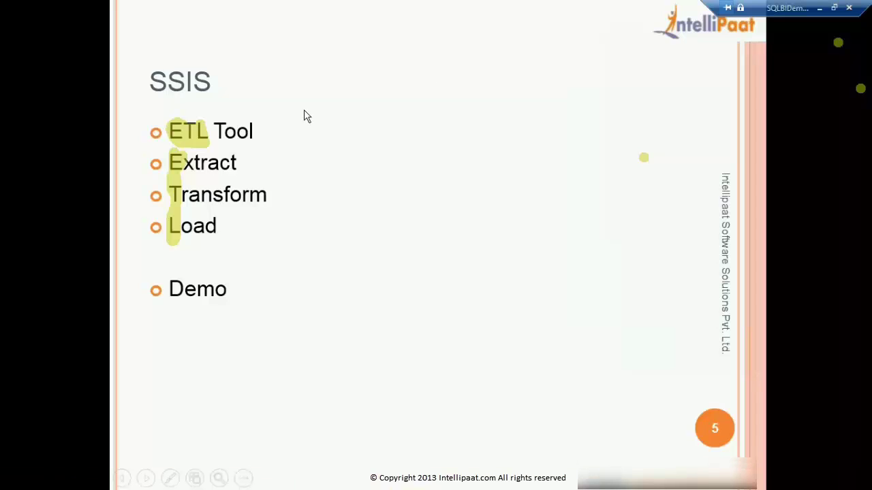
{"action": "key", "text": "alt+Tab"}
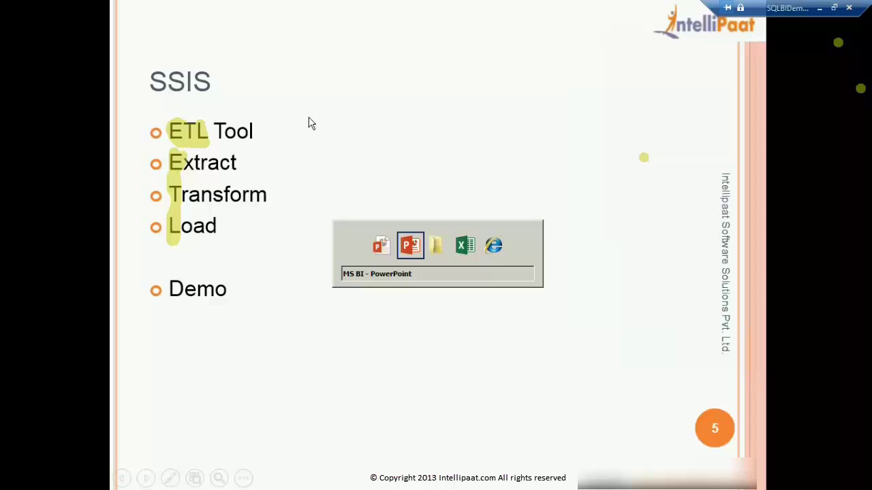
{"action": "key", "text": "alt+Tab"}
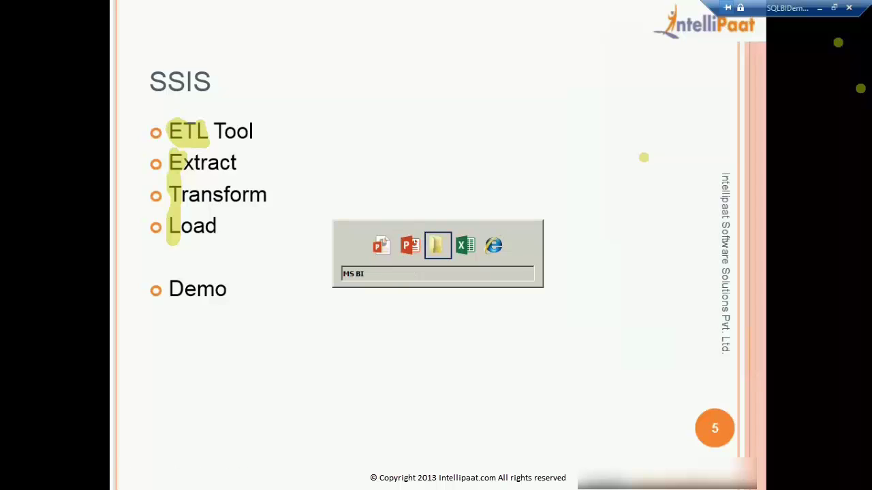
{"action": "key", "text": "alt+Tab"}
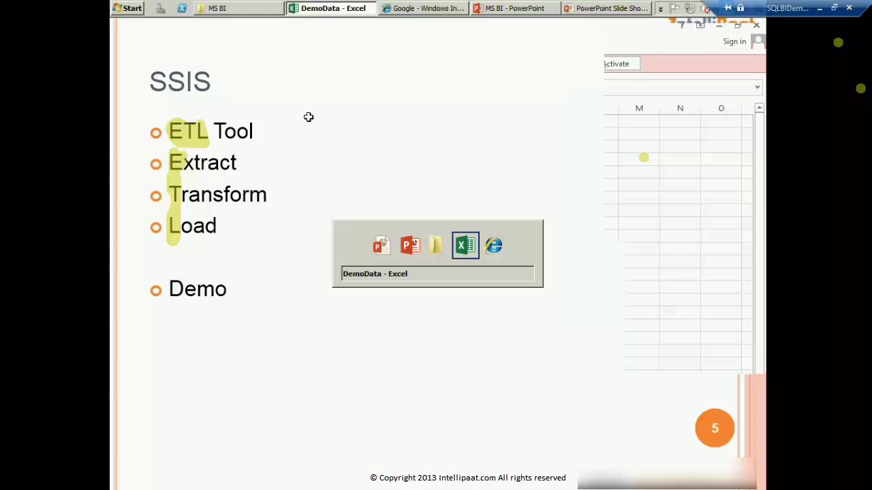
{"action": "key", "text": "Up"}
{"action": "key", "text": "Right"}
{"action": "key", "text": "Right"}
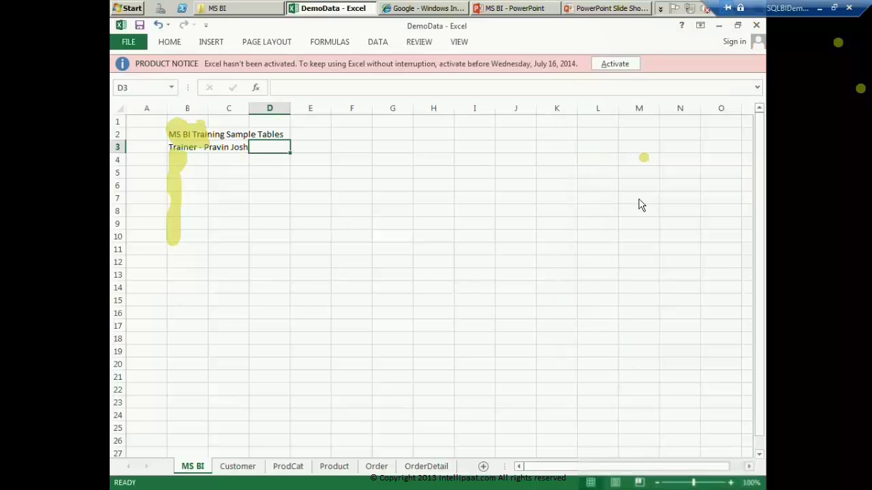
Clear the highlighter marks from the screen and select the title cell B2 on the MS BI sheet.
{"action": "key", "text": "ctrl+alt+d"}
{"action": "left_click", "coordinate": [692, 278]}
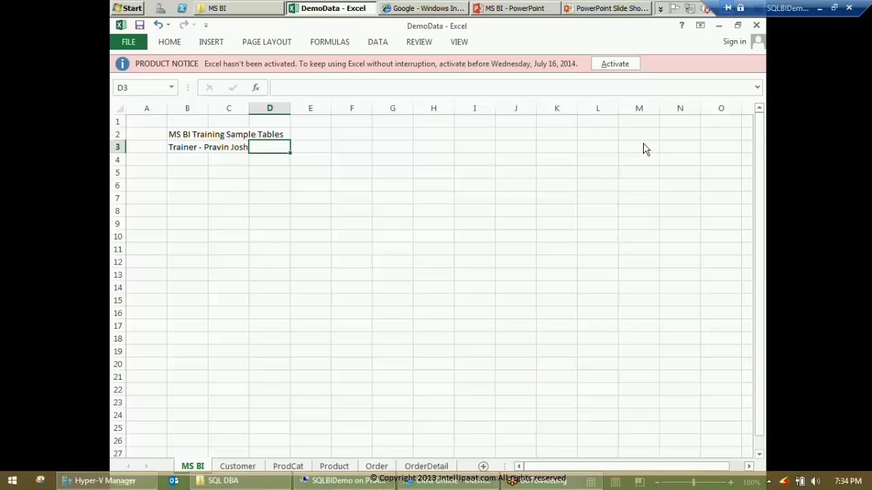
{"action": "left_click", "coordinate": [178, 138]}
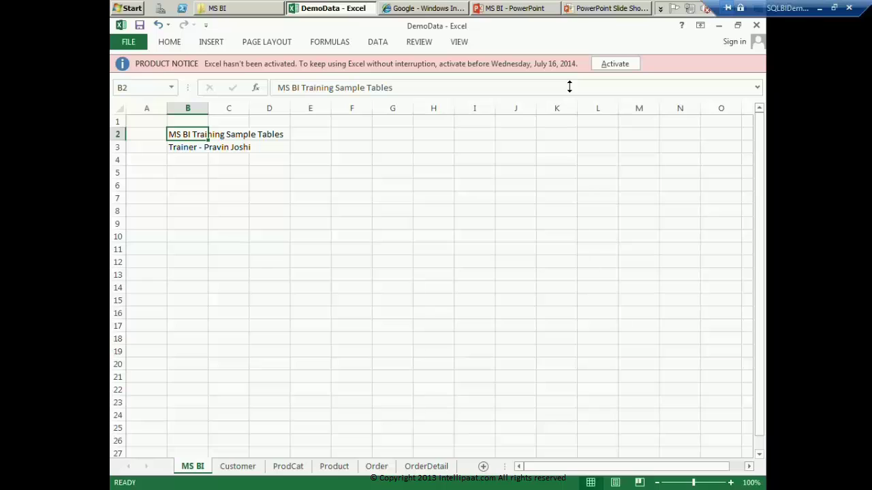
Open the Customer sheet and examine its CustID, CompanyName, Fname and Lname columns.
{"action": "left_click", "coordinate": [239, 466]}
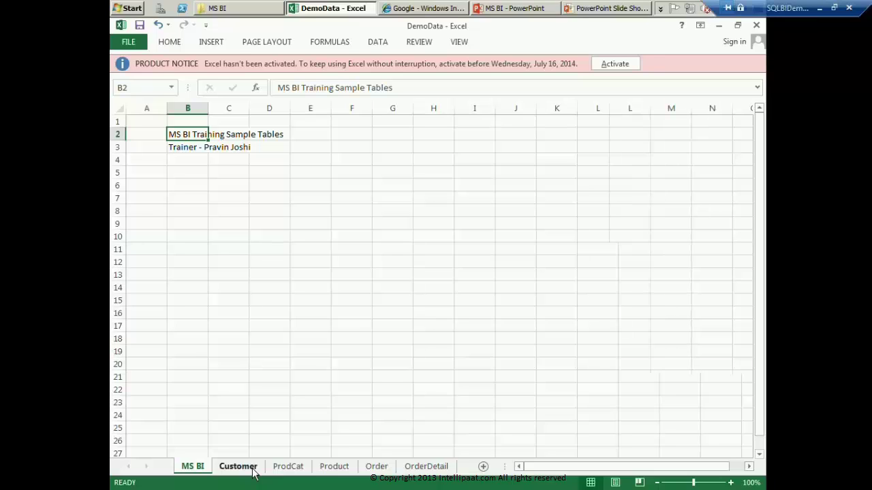
{"action": "left_click", "coordinate": [250, 469]}
{"action": "key", "text": "ctrl+Home"}
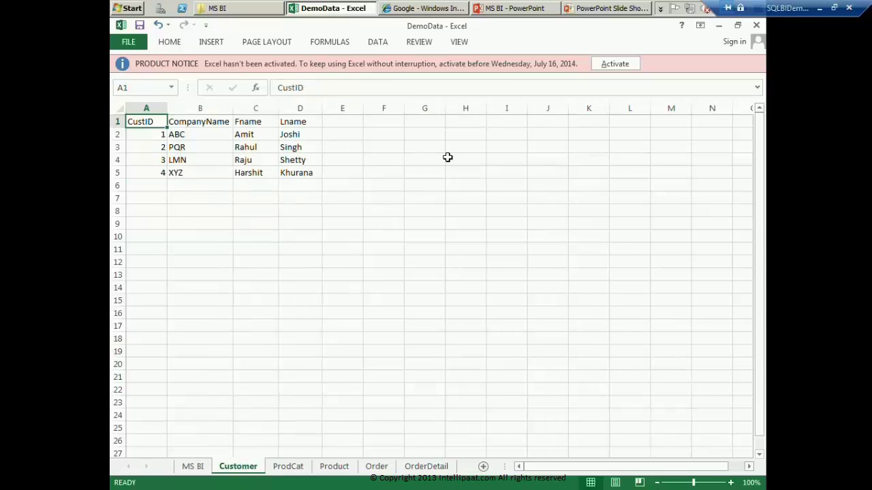
{"action": "key", "text": "Down"}
{"action": "key", "text": "Down"}
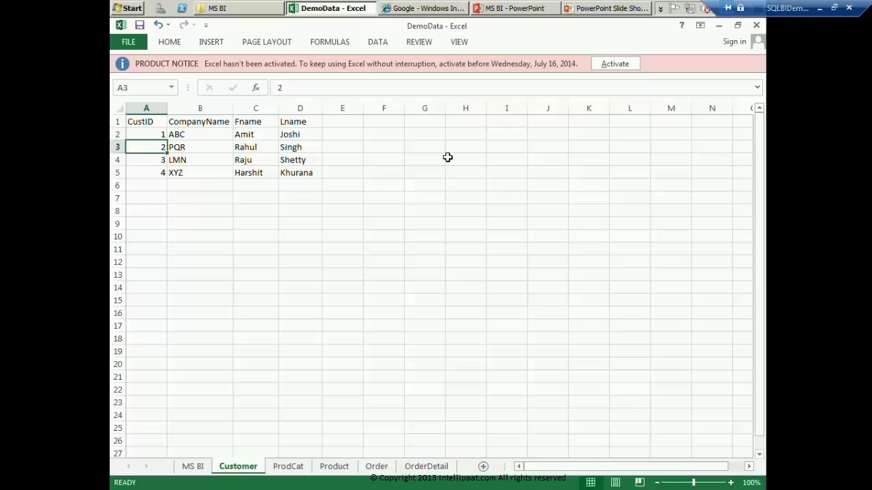
{"action": "key", "text": "Up"}
{"action": "key", "text": "Right"}
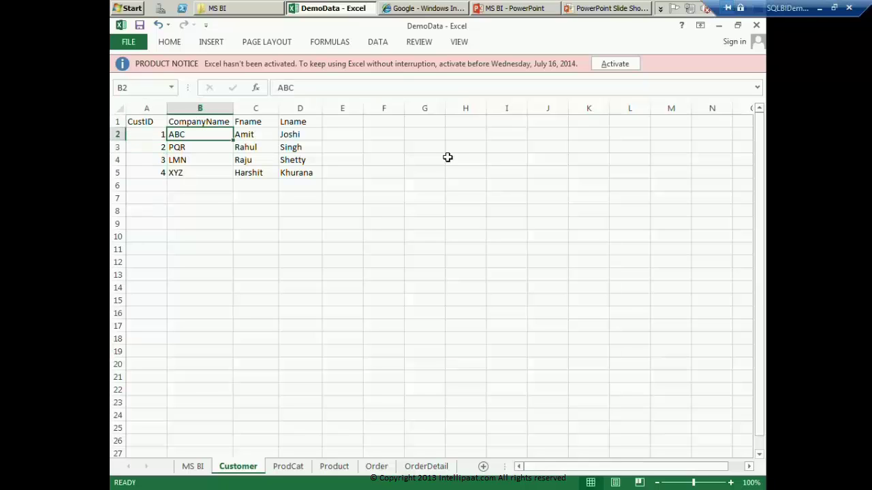
{"action": "key", "text": "Down"}
{"action": "key", "text": "Down"}
{"action": "key", "text": "Up"}
{"action": "key", "text": "Up"}
{"action": "key", "text": "Right"}
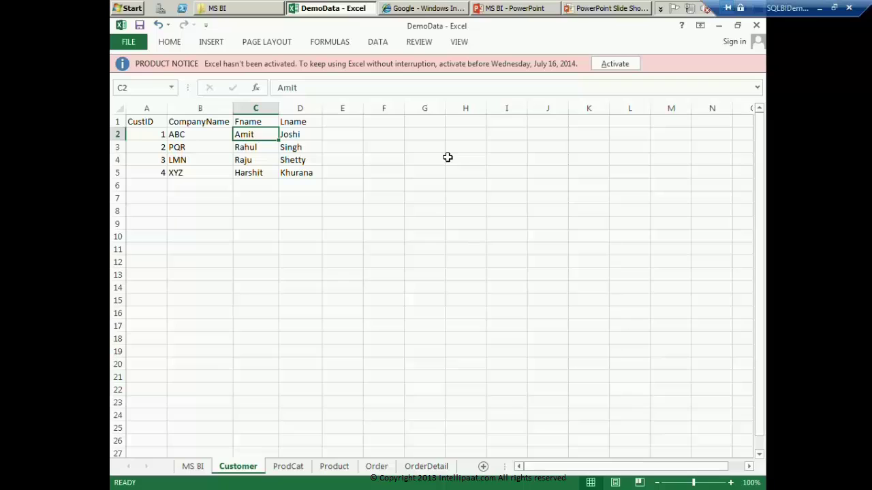
{"action": "key", "text": "Up"}
{"action": "key", "text": "Right"}
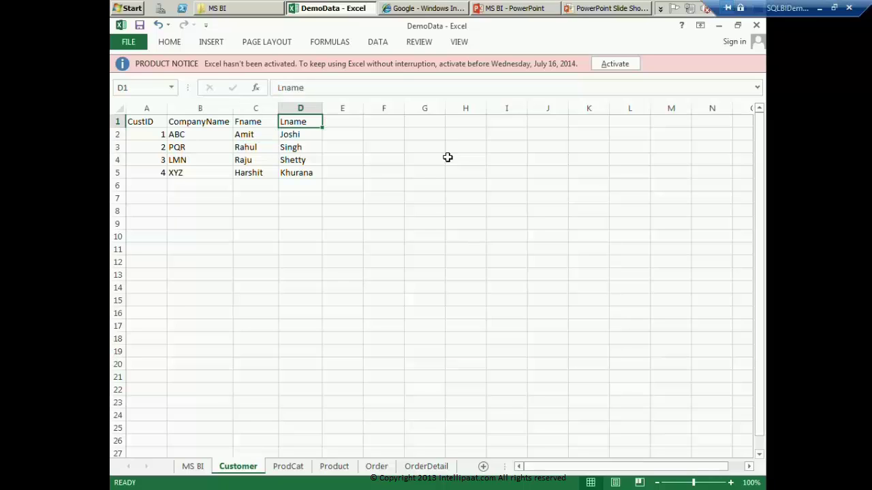
Go through the Fname and Lname entries of each customer row on the Customer sheet.
{"action": "key", "text": "Left"}
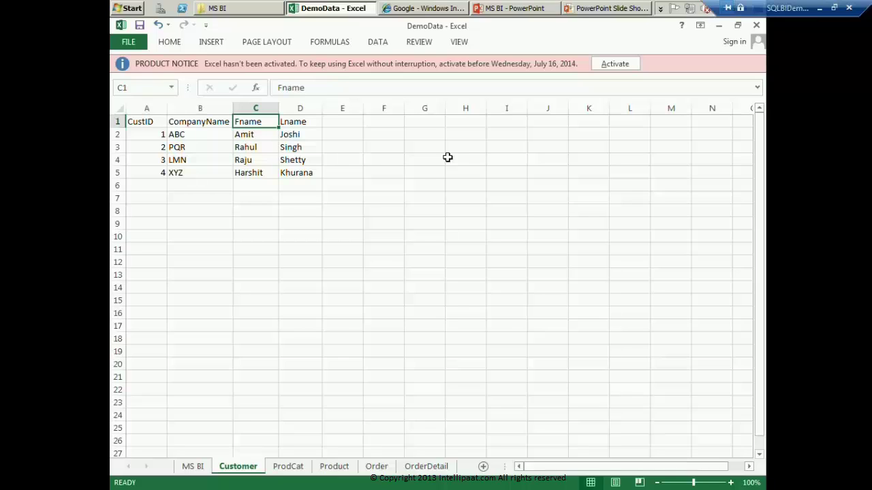
{"action": "key", "text": "Down"}
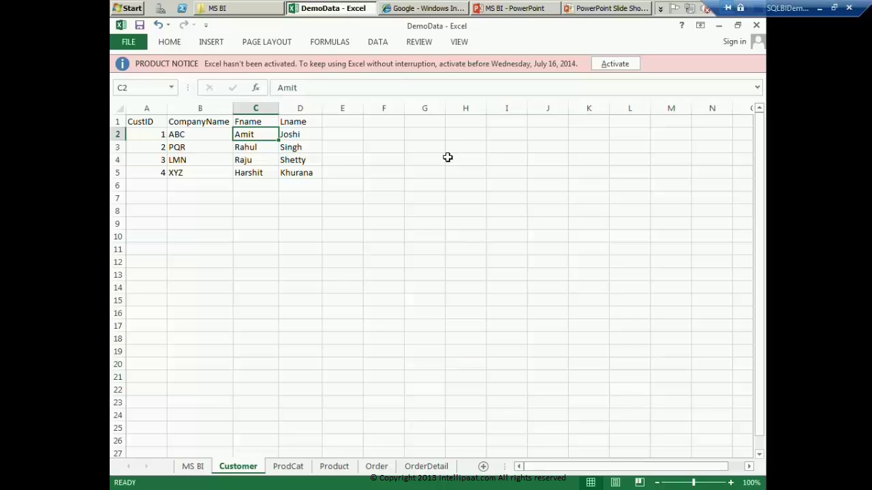
{"action": "key", "text": "Tab"}
{"action": "key", "text": "Return"}
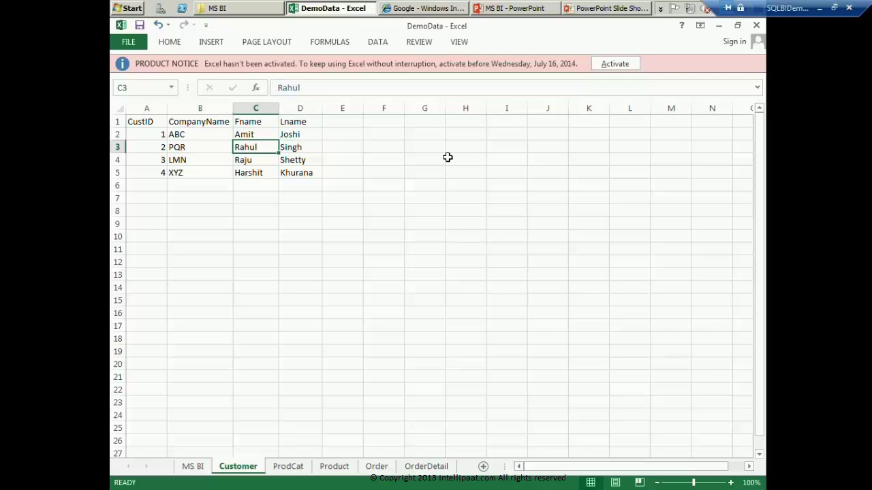
{"action": "key", "text": "Down"}
{"action": "key", "text": "Tab"}
{"action": "key", "text": "Down"}
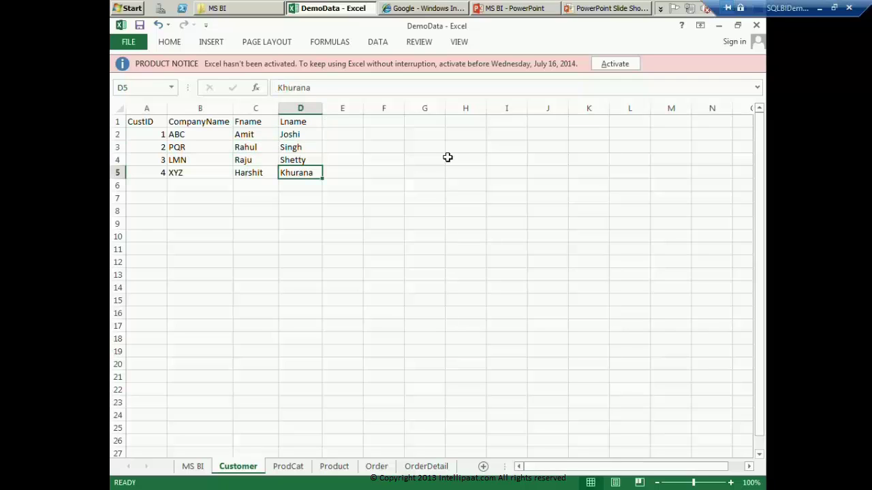
{"action": "key", "text": "Left"}
{"action": "key", "text": "Right"}
{"action": "key", "text": "ctrl+Up"}
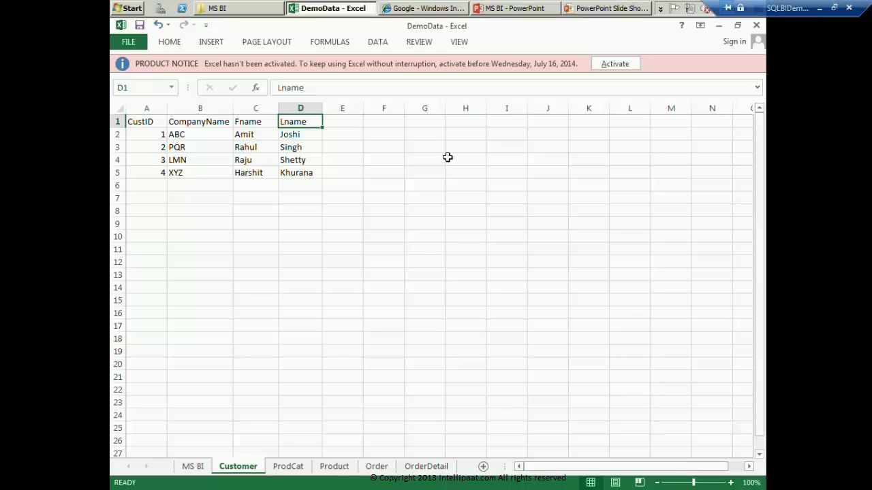
Review the category names listed on the ProdCat sheet.
{"action": "left_click", "coordinate": [289, 469]}
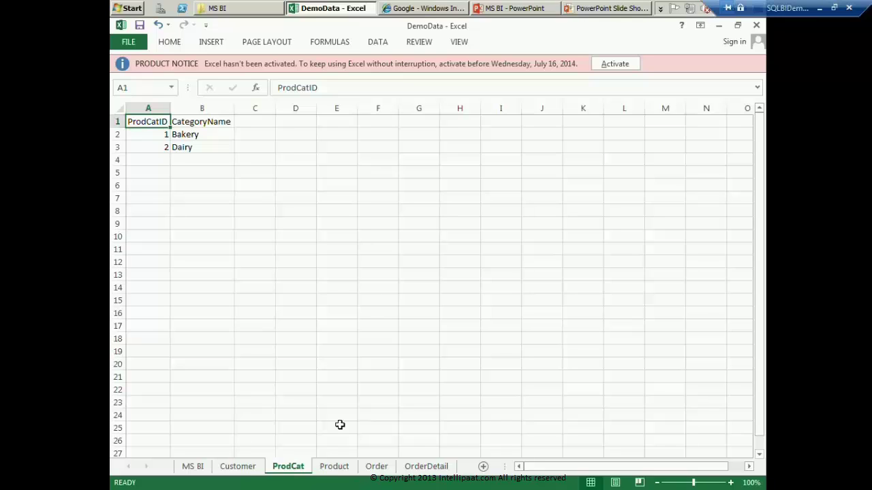
{"action": "key", "text": "Right"}
{"action": "key", "text": "Down"}
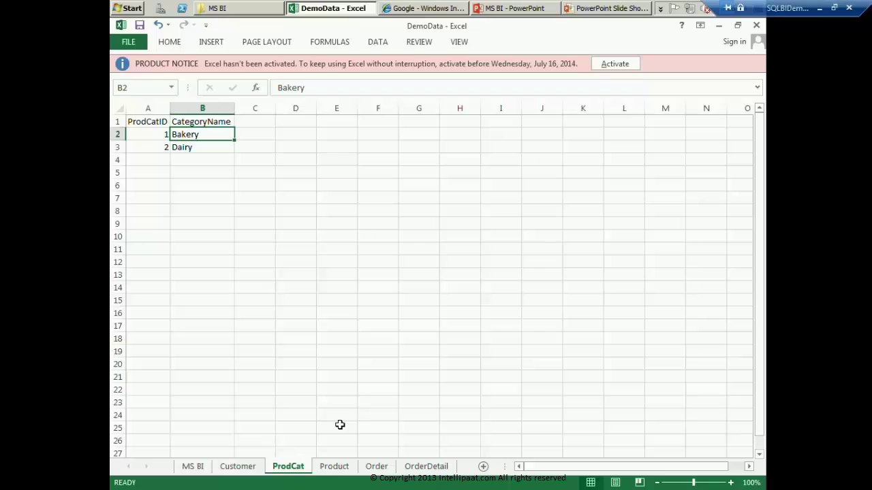
{"action": "key", "text": "Down"}
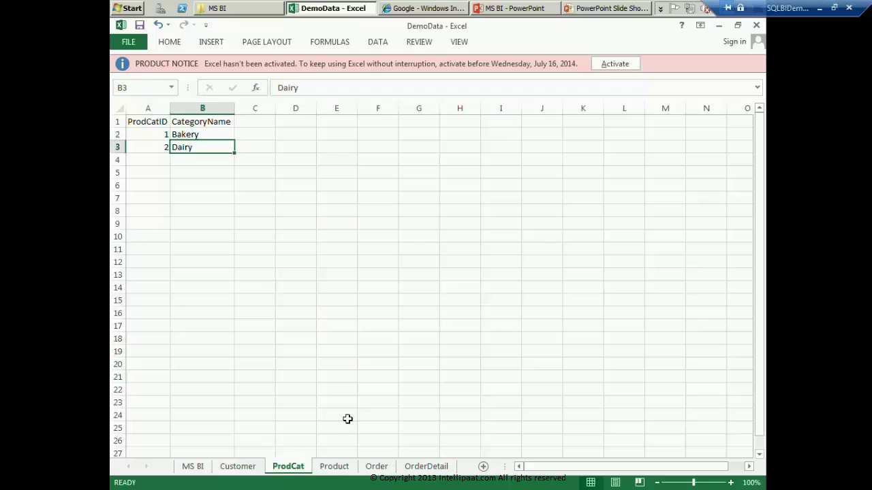
On the Product sheet, set the ProdCategoryID of Butter and Ghee to 1.
{"action": "left_click", "coordinate": [334, 468]}
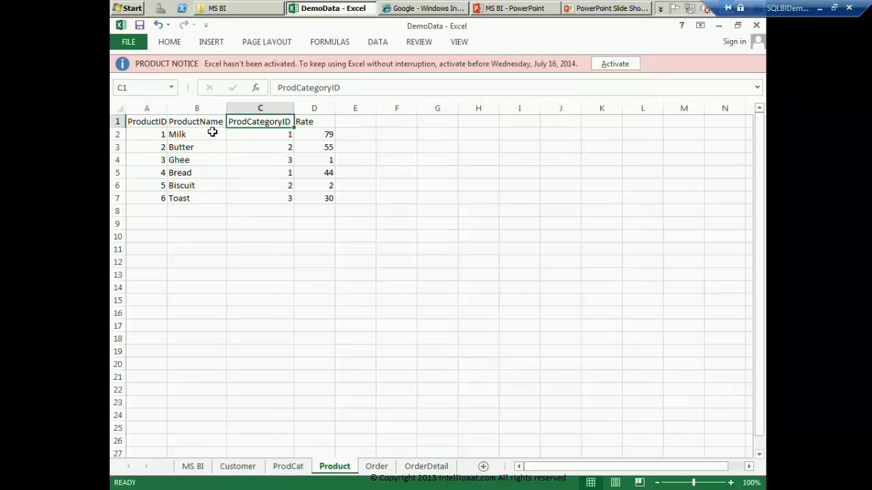
{"action": "left_click", "coordinate": [212, 134]}
{"action": "left_click_drag", "start_coordinate": [217, 156], "coordinate": [218, 161]}
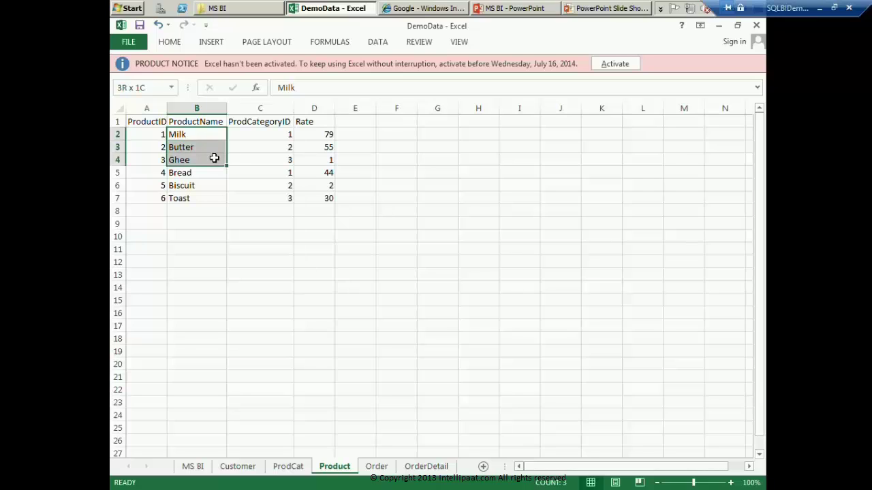
{"action": "left_click", "coordinate": [274, 148]}
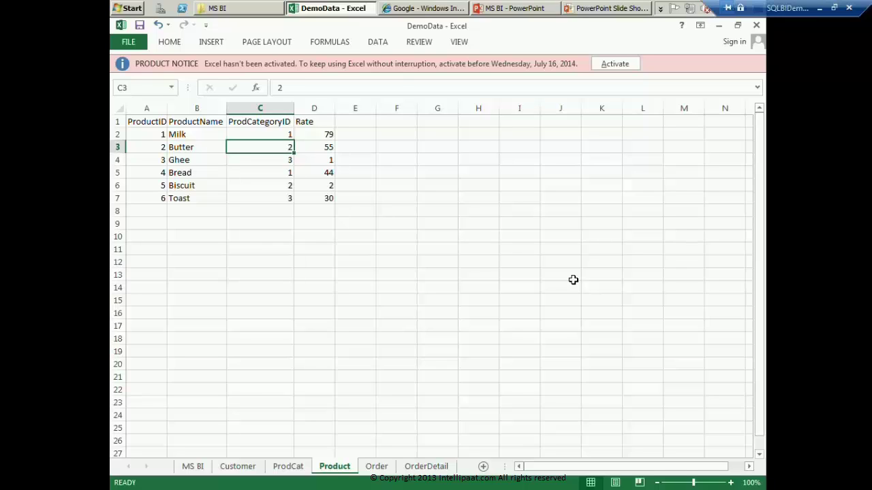
{"action": "type", "text": "1"}
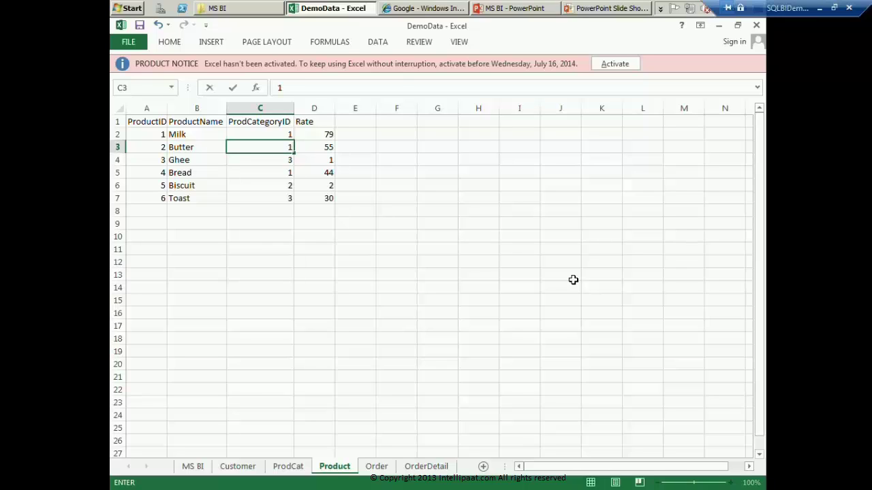
{"action": "key", "text": "Return"}
{"action": "type", "text": "1"}
{"action": "key", "text": "Return"}
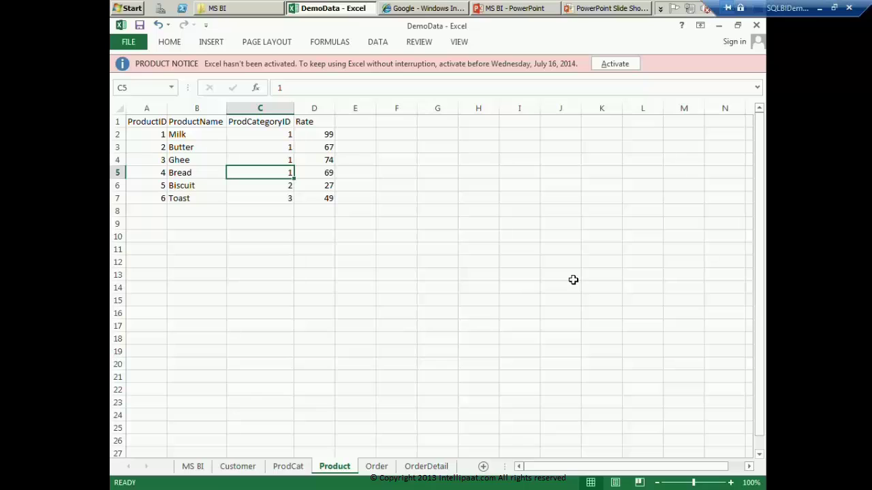
Set the ProdCategoryID of Bread, Biscuit and Toast to 2, then return to the column header.
{"action": "type", "text": "2"}
{"action": "key", "text": "Return"}
{"action": "type", "text": "2"}
{"action": "key", "text": "Return"}
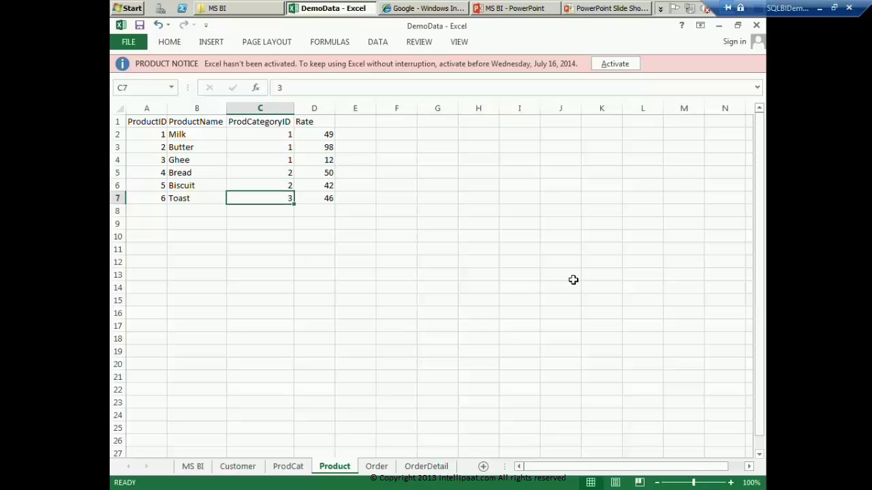
{"action": "type", "text": "2"}
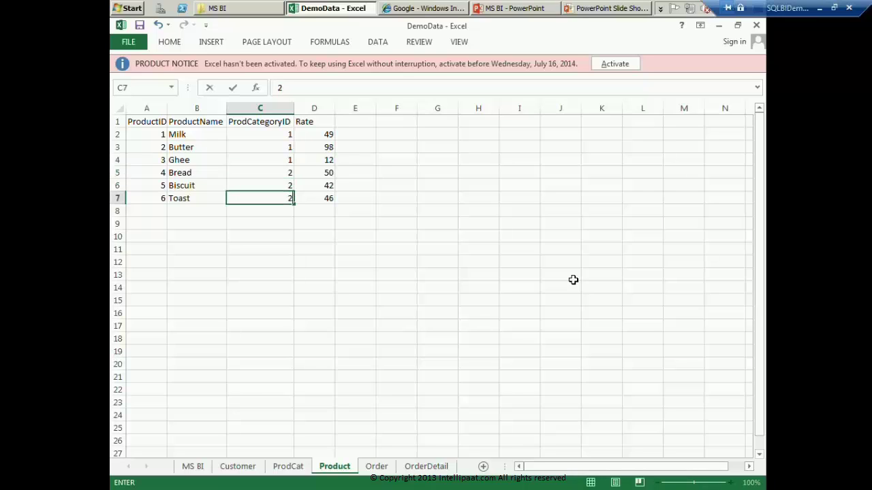
{"action": "key", "text": "ctrl+Return"}
{"action": "key", "text": "Up"}
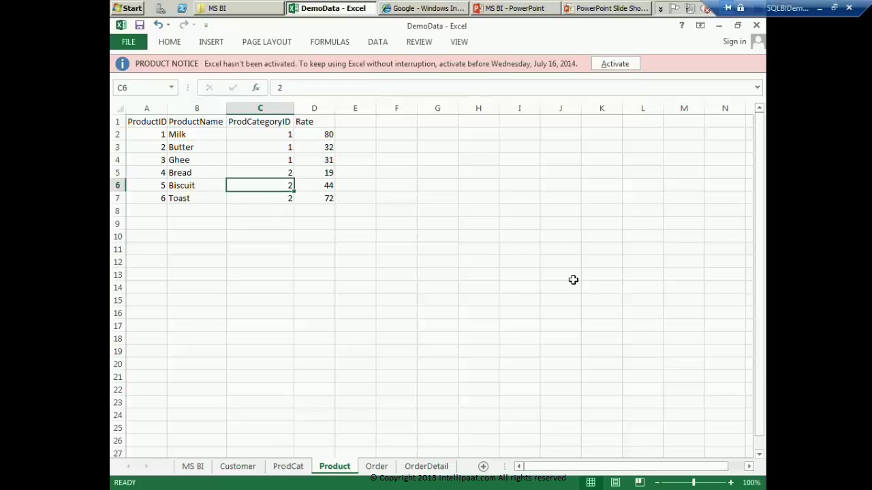
{"action": "key", "text": "Up"}
{"action": "key", "text": "Up"}
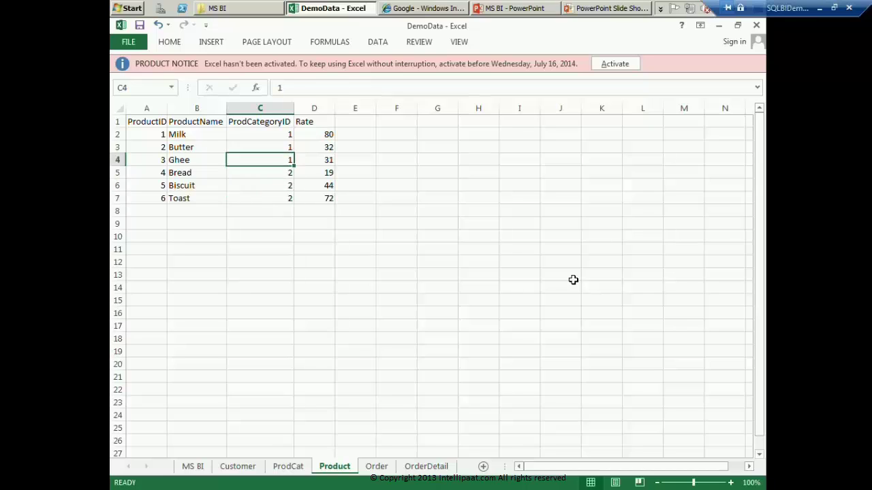
{"action": "key", "text": "Up"}
{"action": "key", "text": "Up"}
{"action": "key", "text": "Up"}
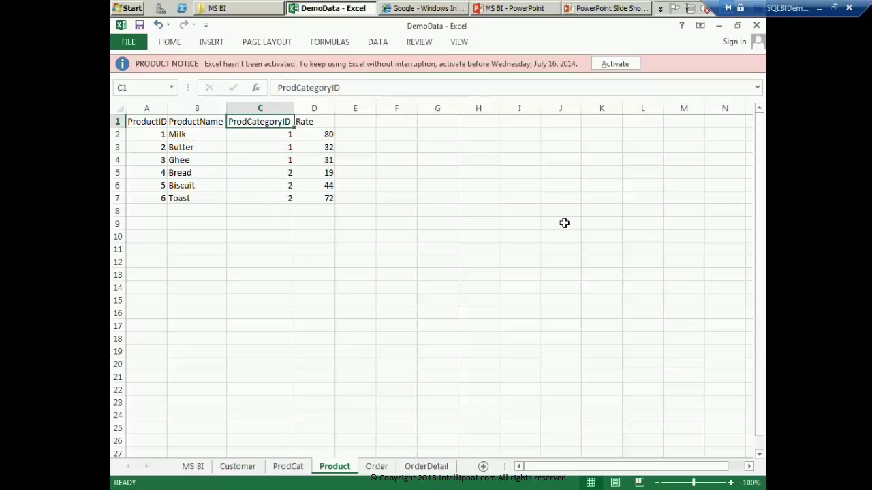
On the ProdCat sheet, set the CategoryName of ID 1 to Dairy and of ID 2 to Bakery.
{"action": "left_click", "coordinate": [292, 468]}
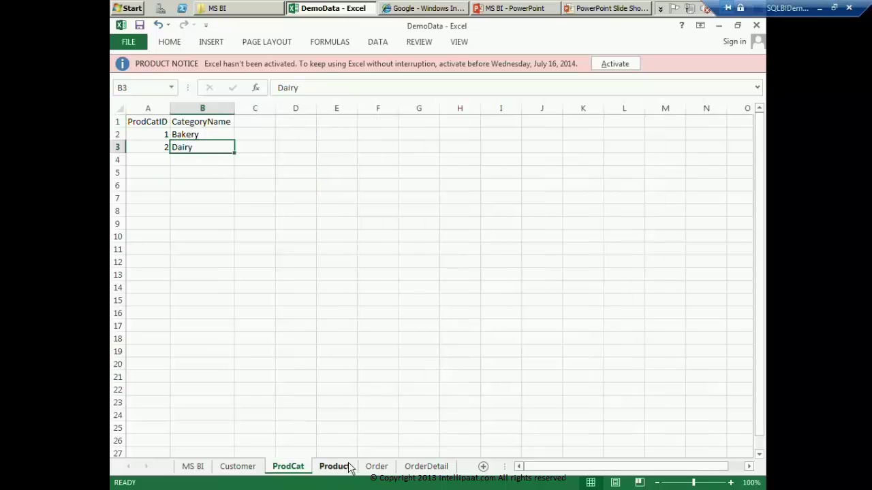
{"action": "key", "text": "Up"}
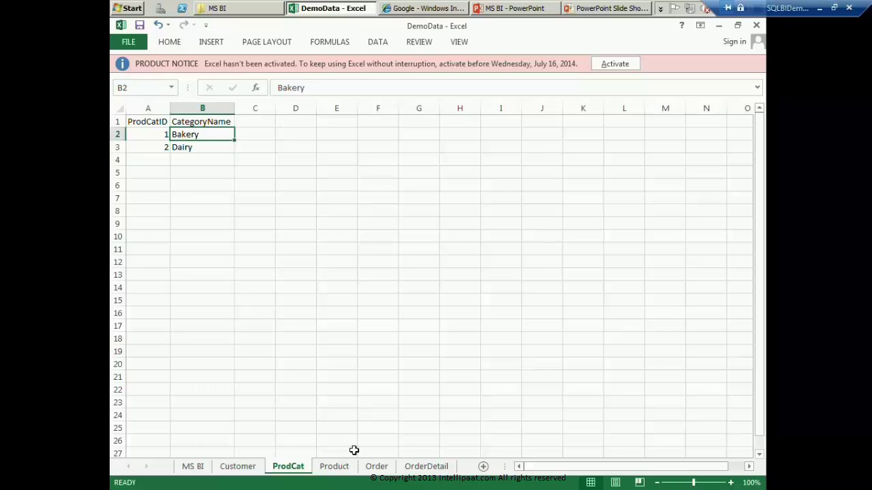
{"action": "type", "text": "Dai"}
{"action": "key", "text": "Return"}
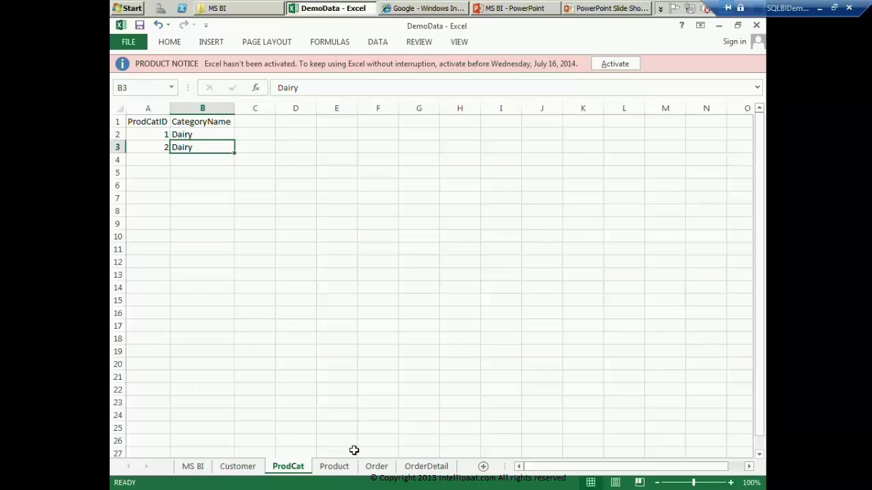
{"action": "type", "text": "Bakery"}
{"action": "key", "text": "Up"}
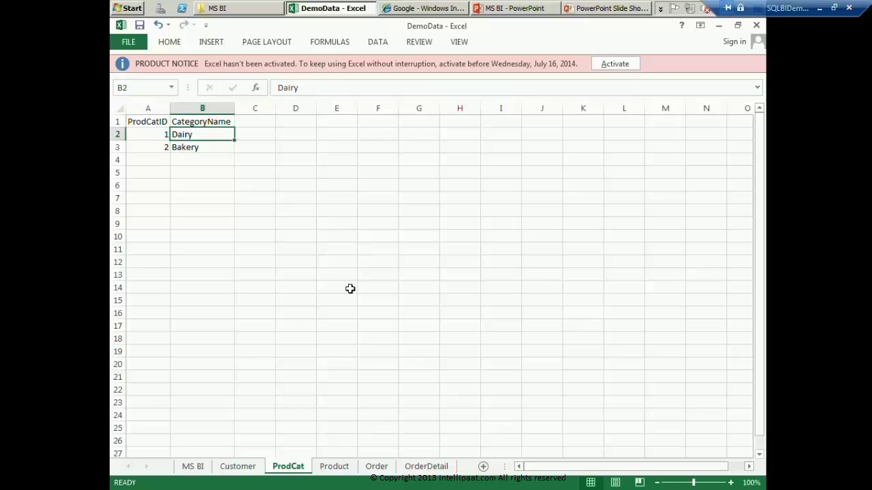
On the Product sheet, review the ProdCategoryID values of the dairy and bakery products and the Rate column.
{"action": "left_click", "coordinate": [340, 467]}
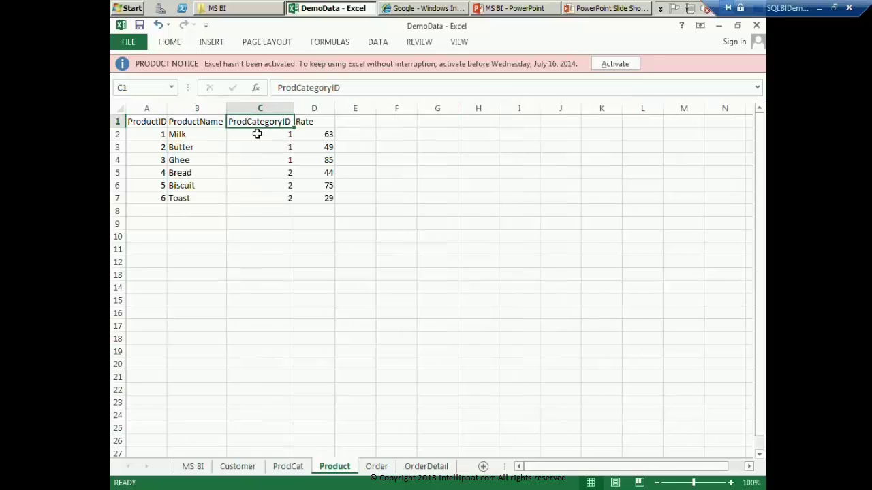
{"action": "left_click_drag", "start_coordinate": [259, 137], "coordinate": [262, 161]}
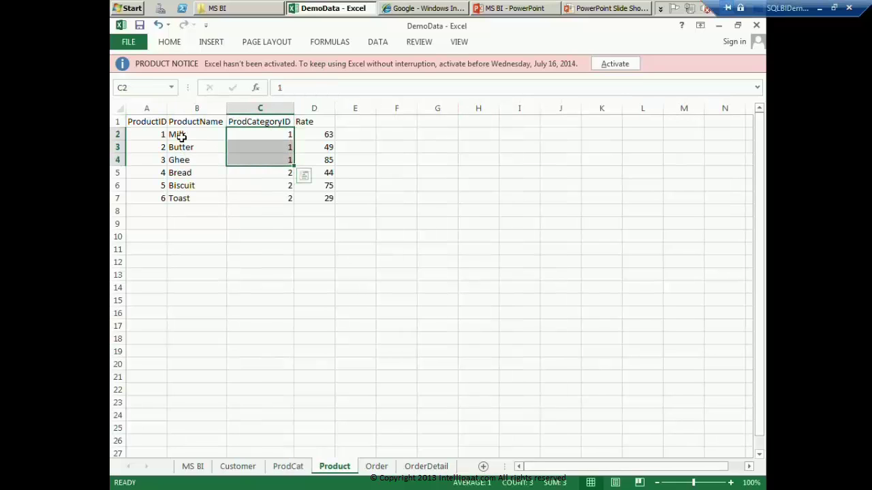
{"action": "left_click_drag", "start_coordinate": [181, 137], "coordinate": [231, 198]}
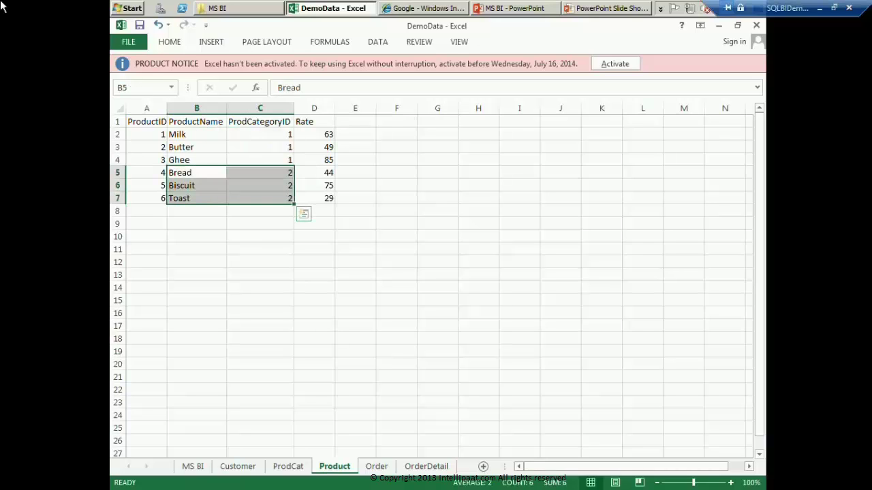
{"action": "left_click", "coordinate": [309, 122]}
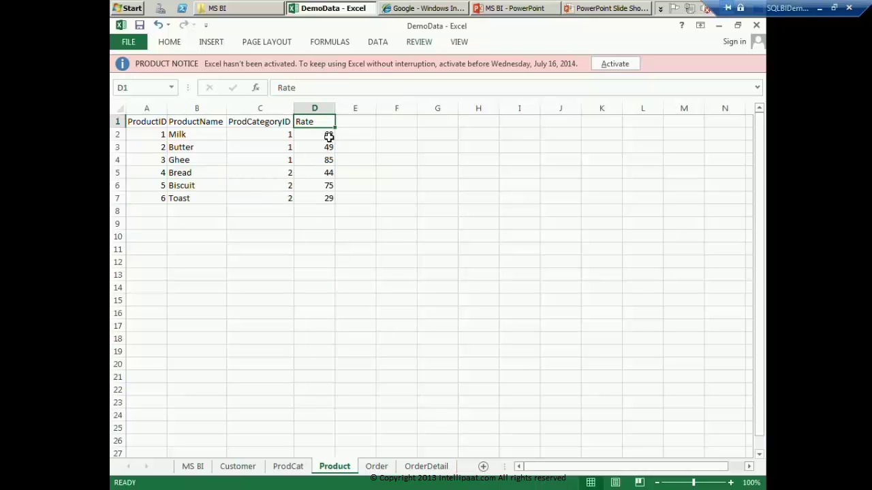
{"action": "left_click_drag", "start_coordinate": [306, 121], "coordinate": [319, 199]}
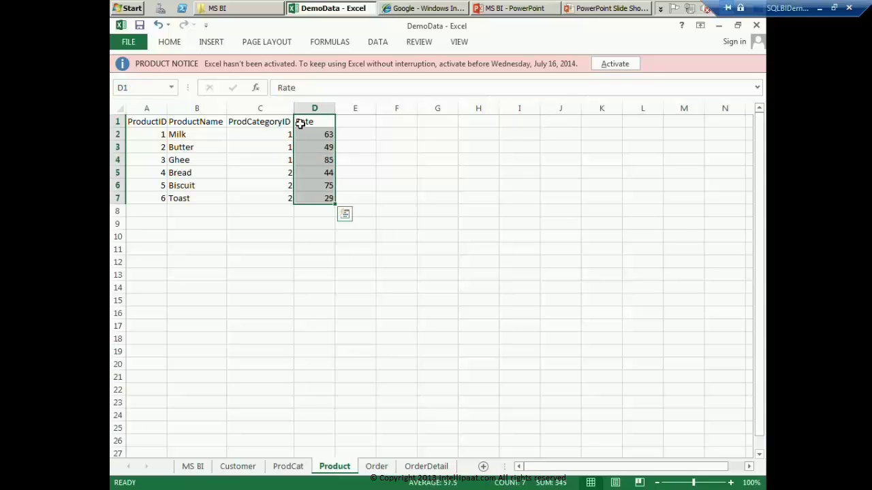
{"action": "left_click", "coordinate": [314, 122]}
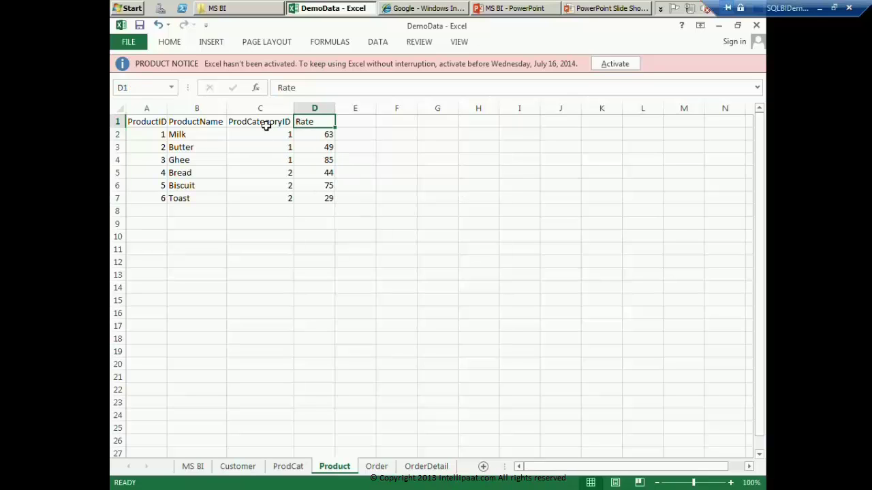
{"action": "key", "text": "Left"}
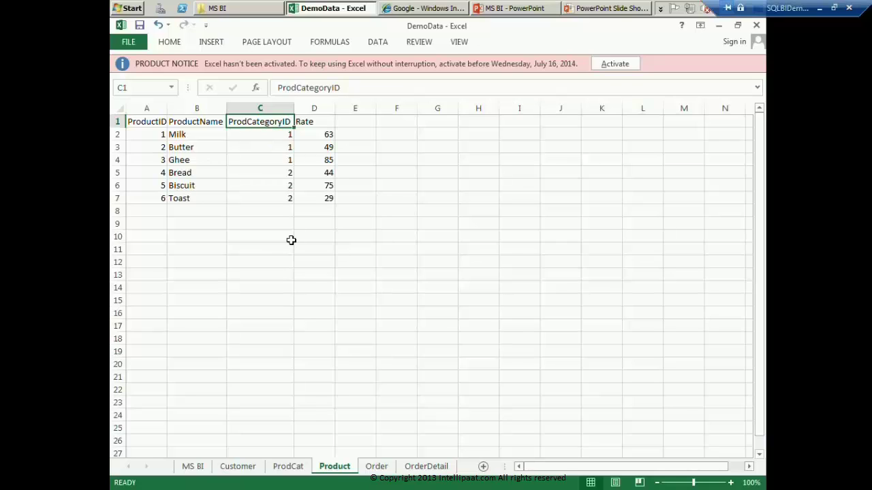
Compare the ProdCatID values on the ProdCat sheet with the ProdCategoryID column on the Product sheet.
{"action": "left_click", "coordinate": [288, 466]}
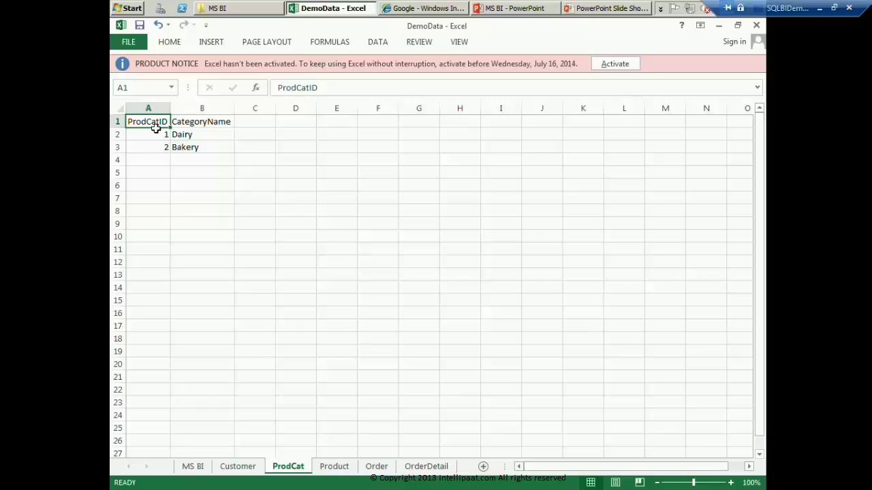
{"action": "left_click", "coordinate": [160, 143], "text": "shift"}
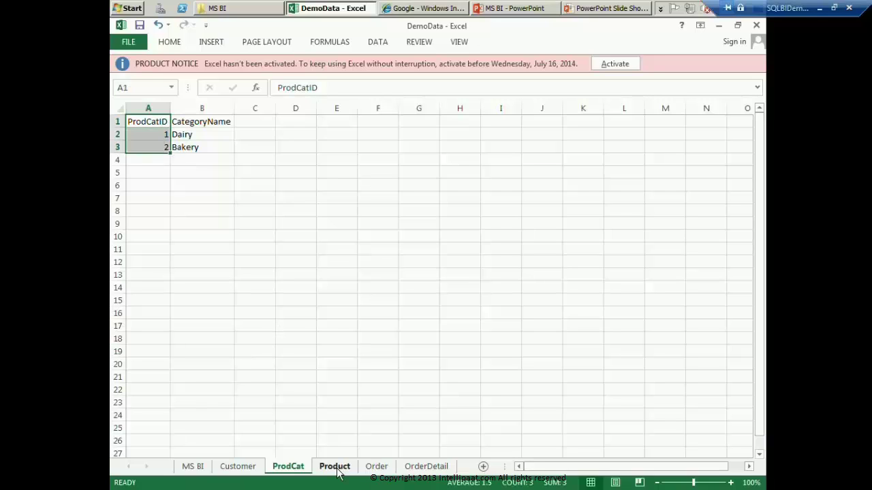
{"action": "left_click", "coordinate": [335, 467]}
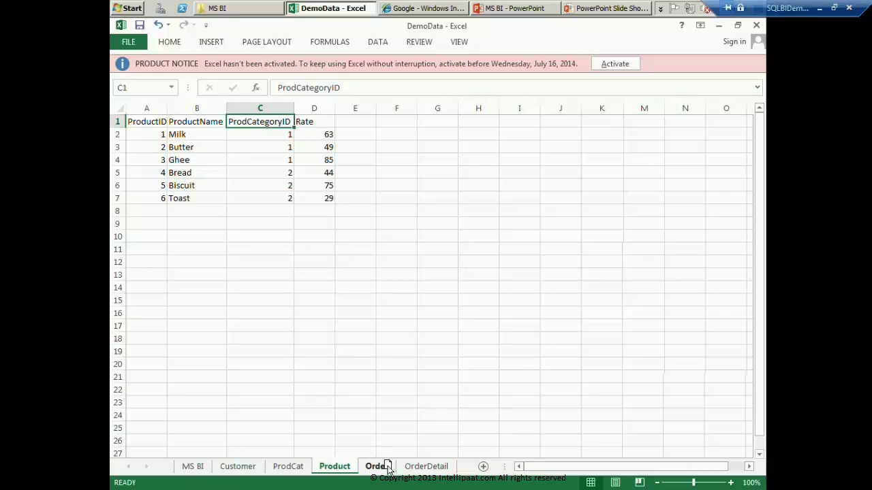
Examine the OrderID, OrderDate and CustID values of the orders listed on the Order sheet.
{"action": "left_click", "coordinate": [385, 467]}
{"action": "left_click", "coordinate": [152, 126]}
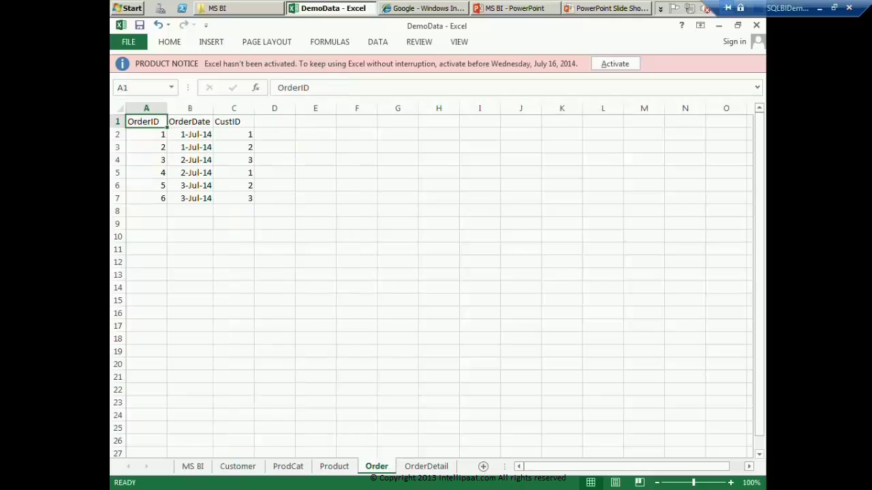
{"action": "left_click", "coordinate": [146, 135]}
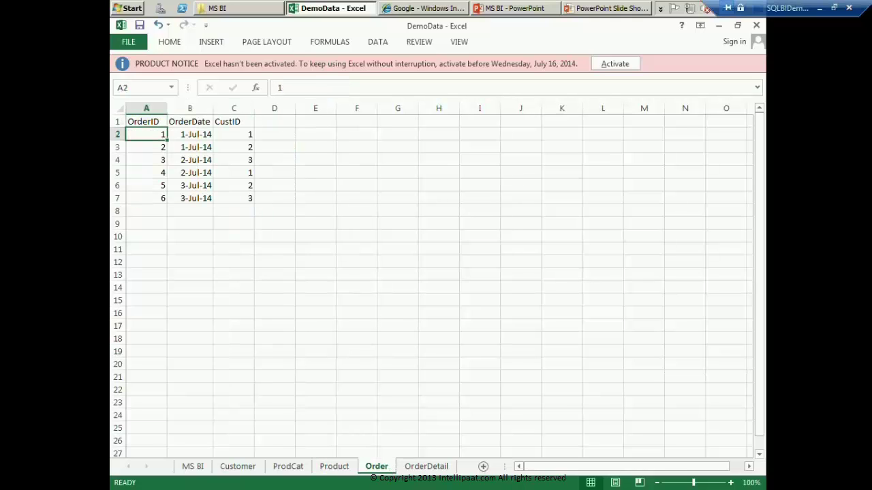
{"action": "left_click", "coordinate": [190, 134]}
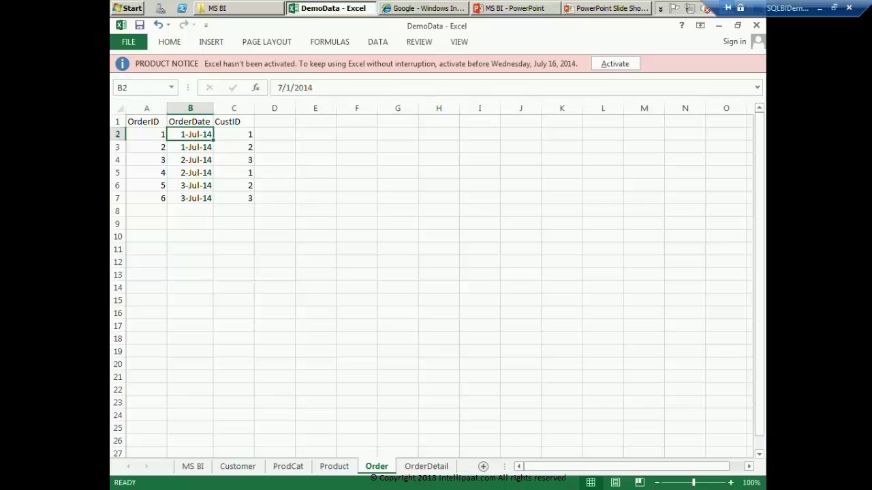
{"action": "left_click", "coordinate": [190, 147]}
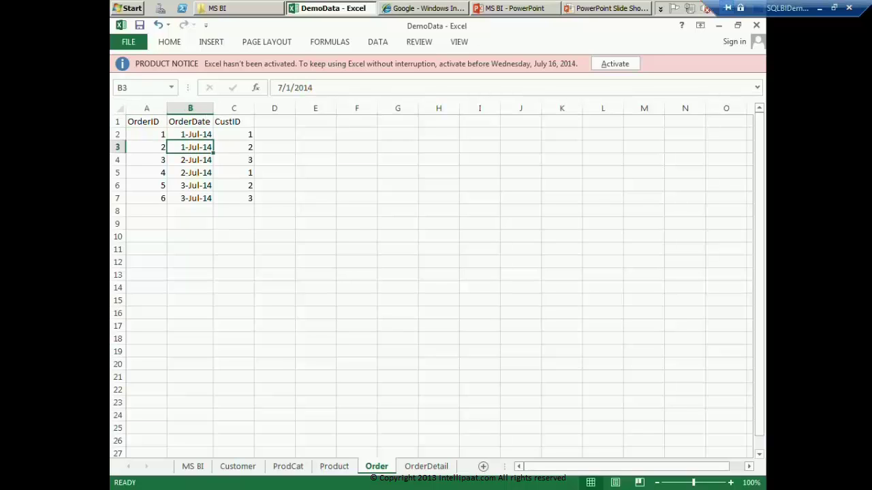
{"action": "left_click", "coordinate": [190, 134]}
{"action": "left_click", "coordinate": [234, 134]}
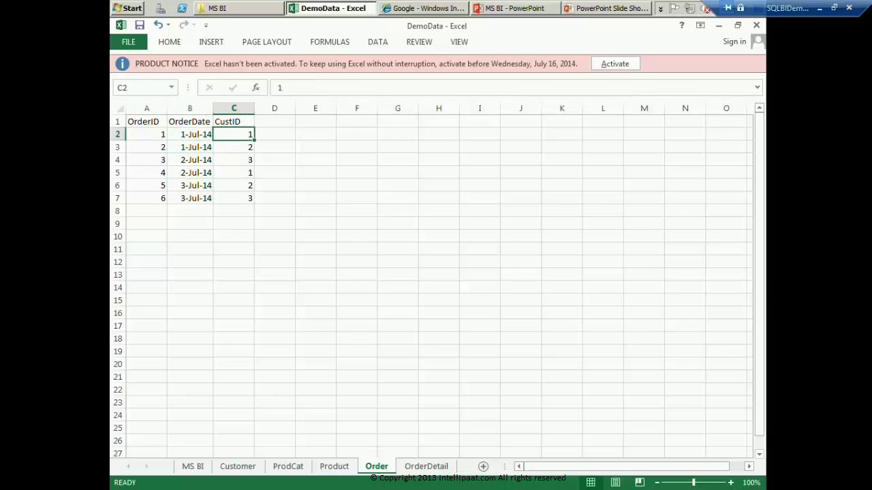
{"action": "left_click", "coordinate": [234, 147]}
{"action": "left_click", "coordinate": [233, 160]}
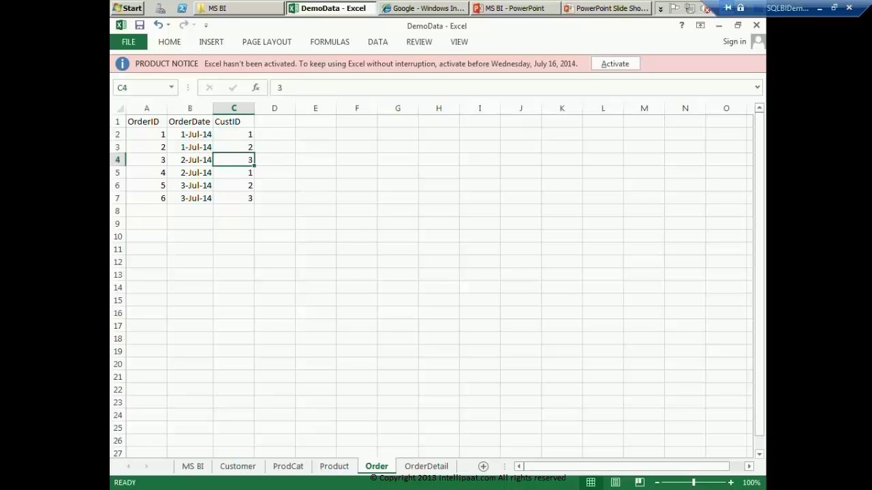
{"action": "left_click", "coordinate": [233, 172]}
{"action": "left_click", "coordinate": [234, 185]}
{"action": "left_click", "coordinate": [234, 198]}
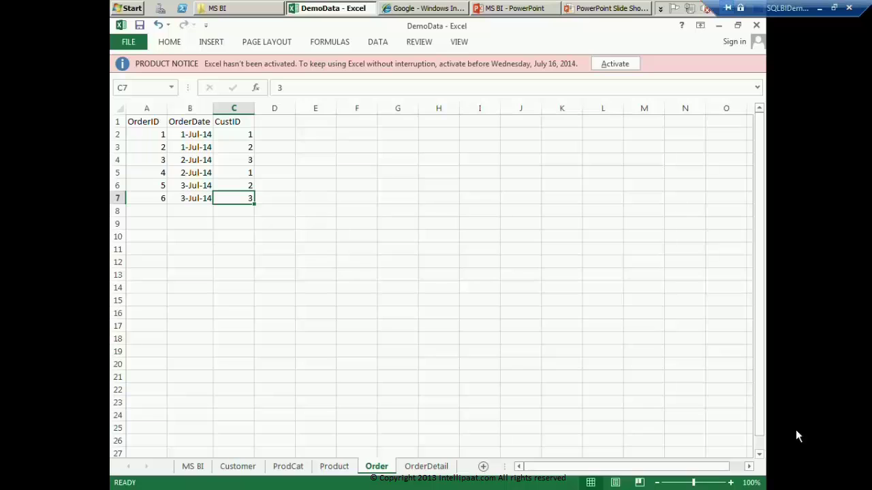
On the OrderDetail sheet, select the lines of order 1 and mark their ProductID values with the screen highlighter.
{"action": "left_click", "coordinate": [438, 470]}
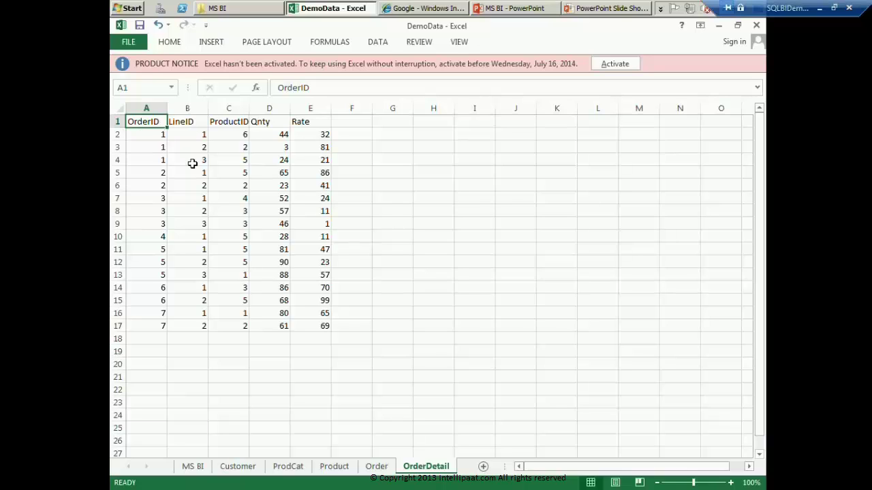
{"action": "left_click_drag", "start_coordinate": [146, 134], "coordinate": [320, 158]}
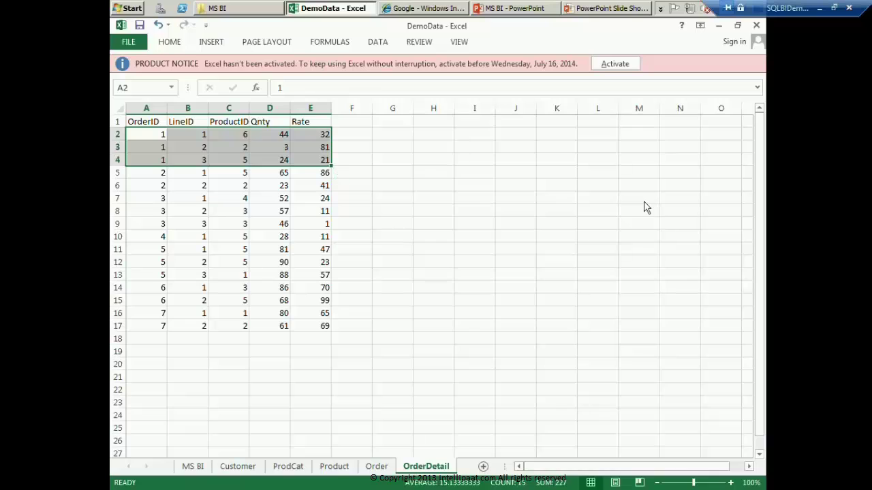
{"action": "left_click", "coordinate": [673, 239]}
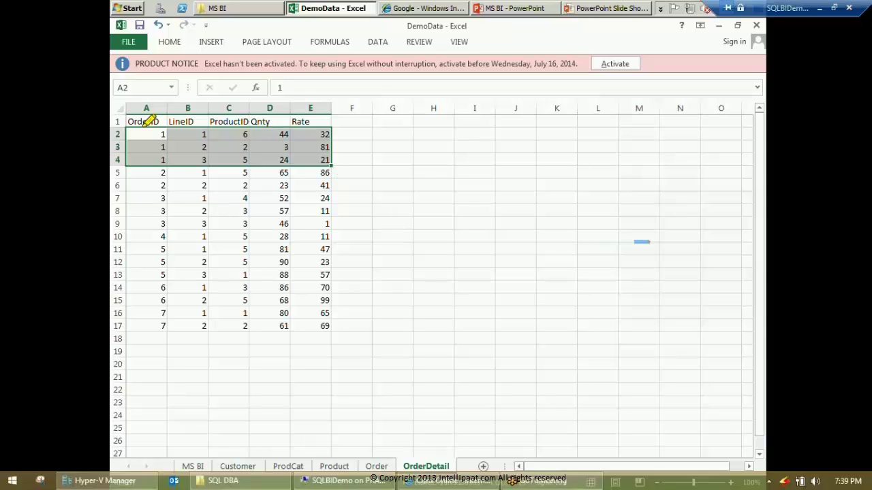
{"action": "mouse_move", "coordinate": [248, 127]}
{"action": "left_mouse_down"}
{"action": "mouse_move", "coordinate": [253, 158]}
{"action": "mouse_move", "coordinate": [249, 121]}
{"action": "left_mouse_up"}
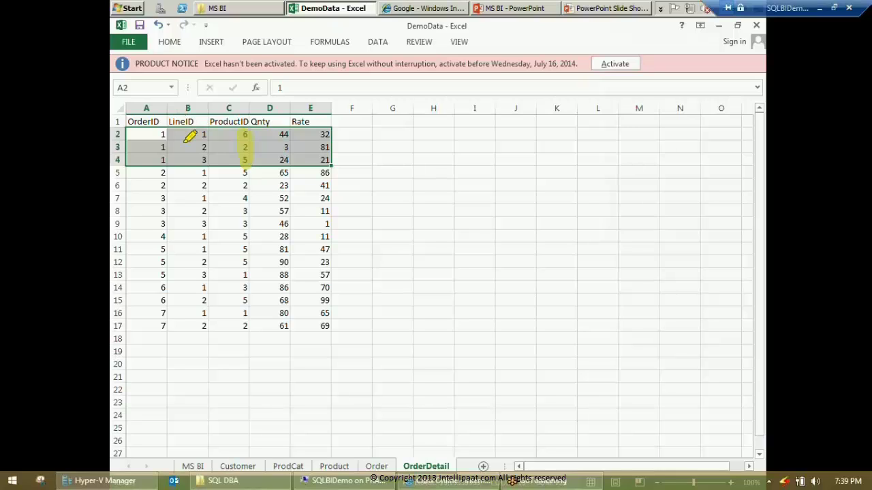
{"action": "right_click", "coordinate": [645, 205]}
Examine how the OrderDetail rows group into numbered lines for orders 1, 2 and 3.
{"action": "left_click_drag", "start_coordinate": [150, 133], "coordinate": [197, 161]}
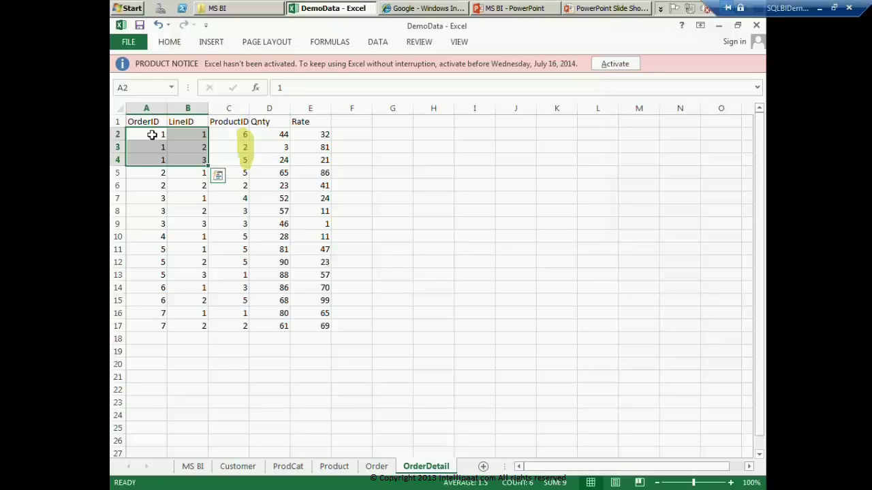
{"action": "left_click_drag", "start_coordinate": [152, 134], "coordinate": [310, 138]}
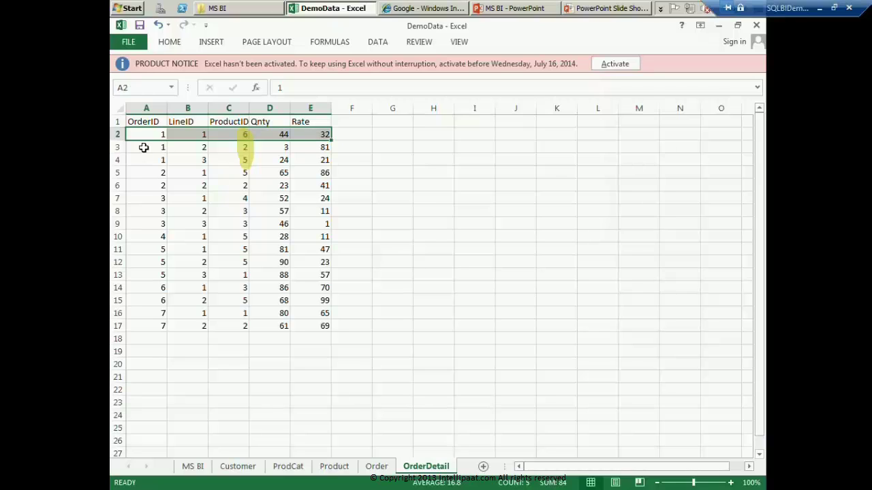
{"action": "left_click", "coordinate": [144, 147]}
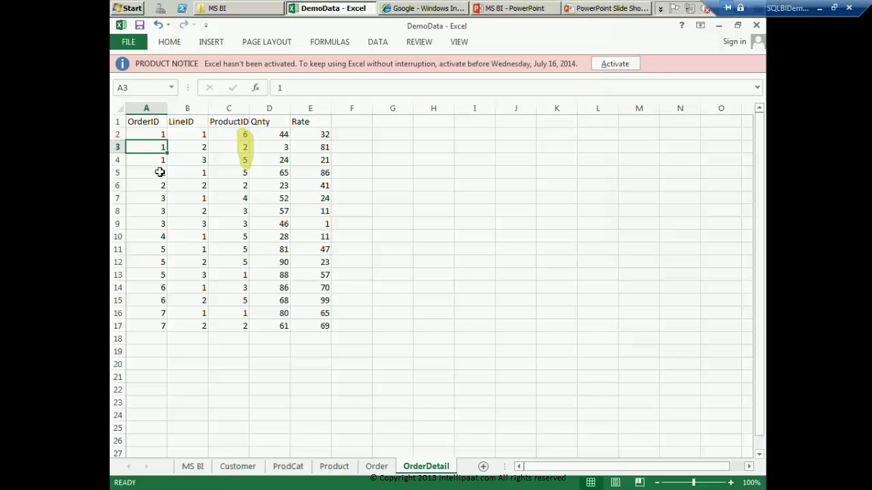
{"action": "left_click_drag", "start_coordinate": [160, 173], "coordinate": [310, 184]}
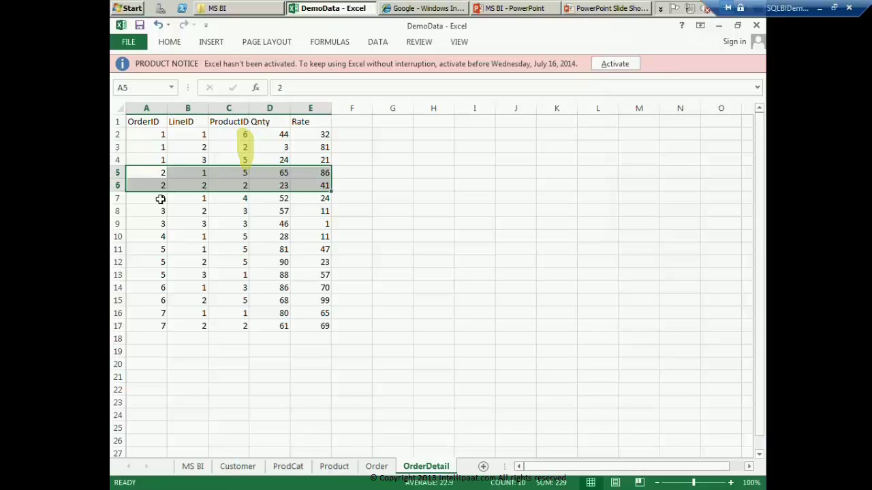
{"action": "left_click_drag", "start_coordinate": [153, 199], "coordinate": [323, 225]}
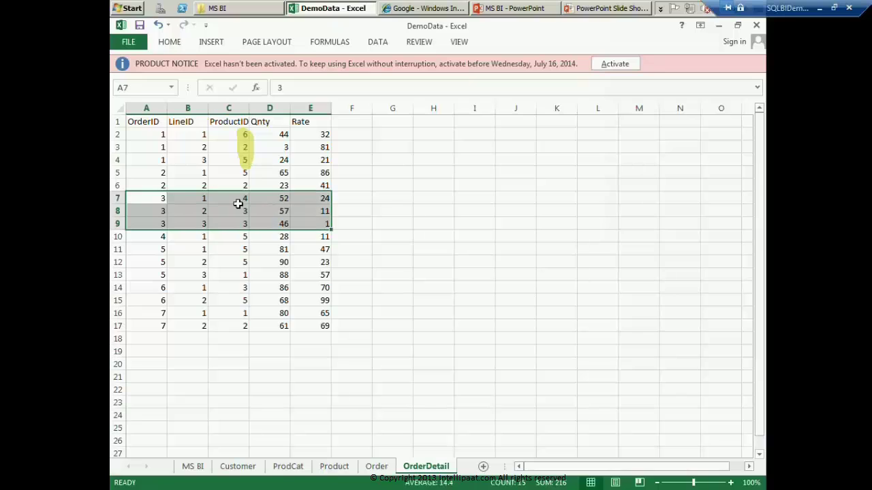
Inspect the formulas behind ProductID, Qnty and Rate in the first OrderDetail row.
{"action": "left_click", "coordinate": [238, 135]}
{"action": "left_click", "coordinate": [276, 135]}
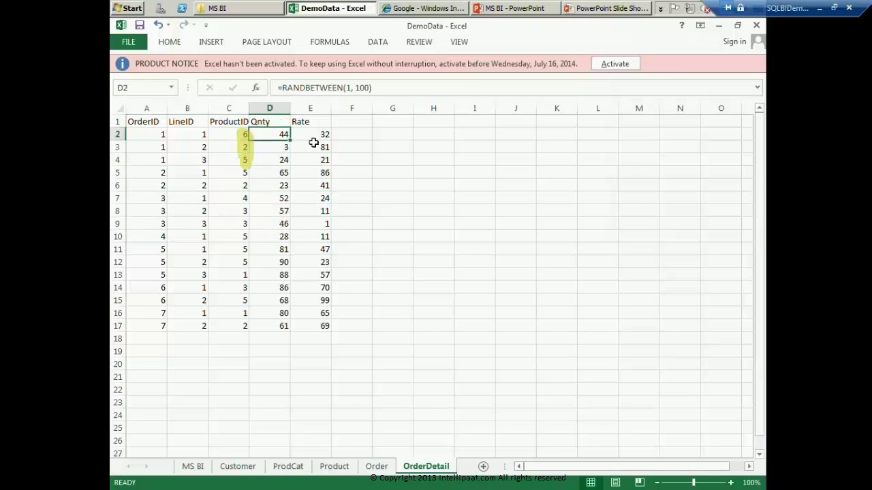
{"action": "left_click", "coordinate": [314, 136]}
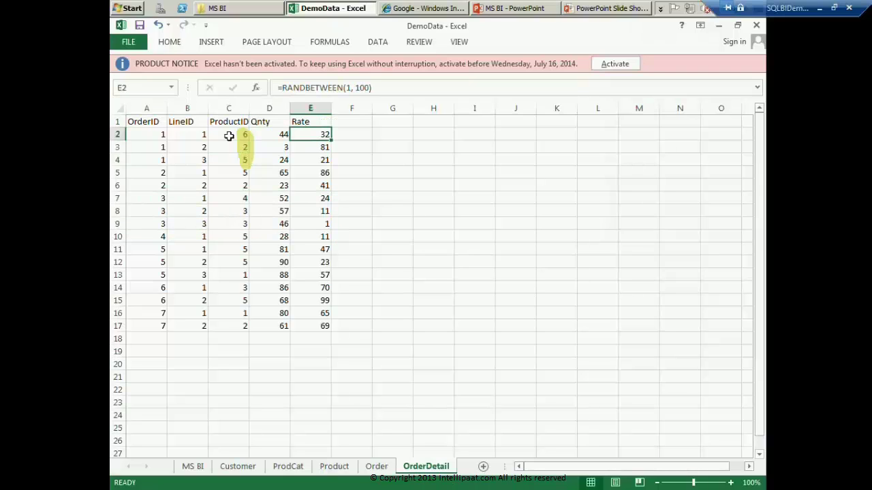
{"action": "key", "text": "Left"}
{"action": "key", "text": "Left"}
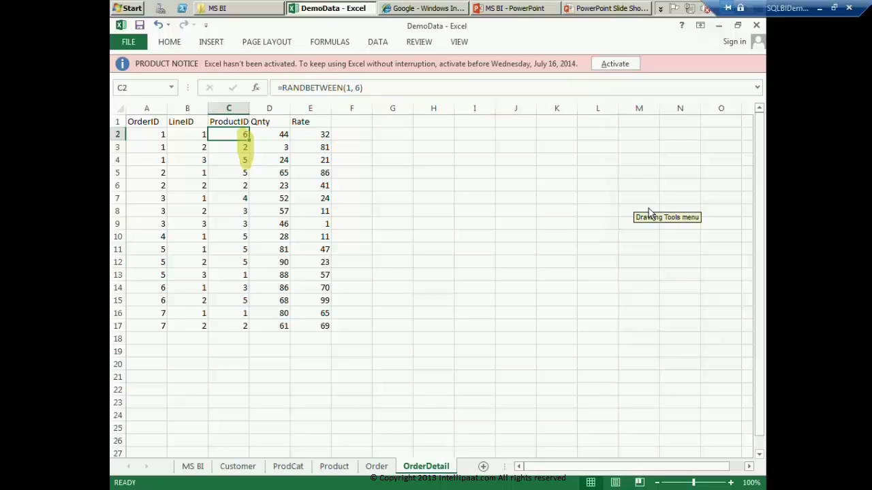
Erase the highlighter marks over the ProductID column and return to the LineID cell of the first row.
{"action": "right_click", "coordinate": [681, 289]}
{"action": "left_click", "coordinate": [674, 278]}
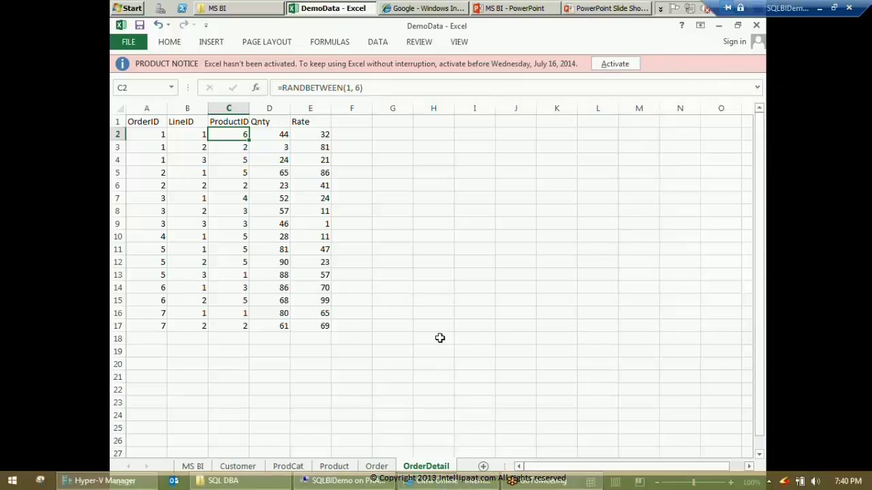
{"action": "key", "text": "Left"}
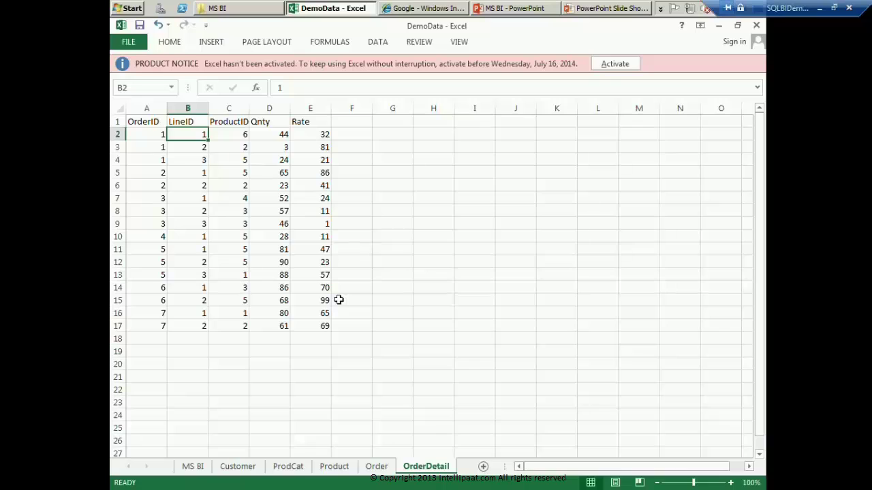
Switch to the MS BI window in File Explorer, open the DataSources folder and narrow its Name column.
{"action": "left_click", "coordinate": [225, 11]}
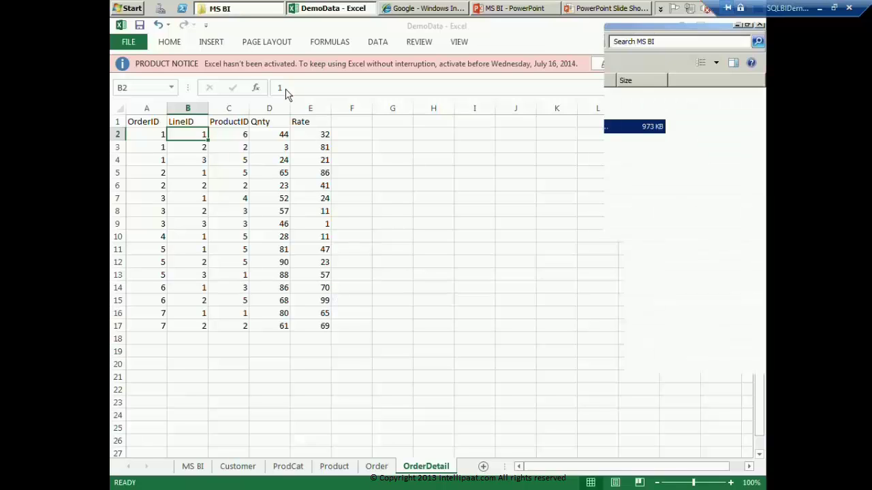
{"action": "double_click", "coordinate": [318, 99]}
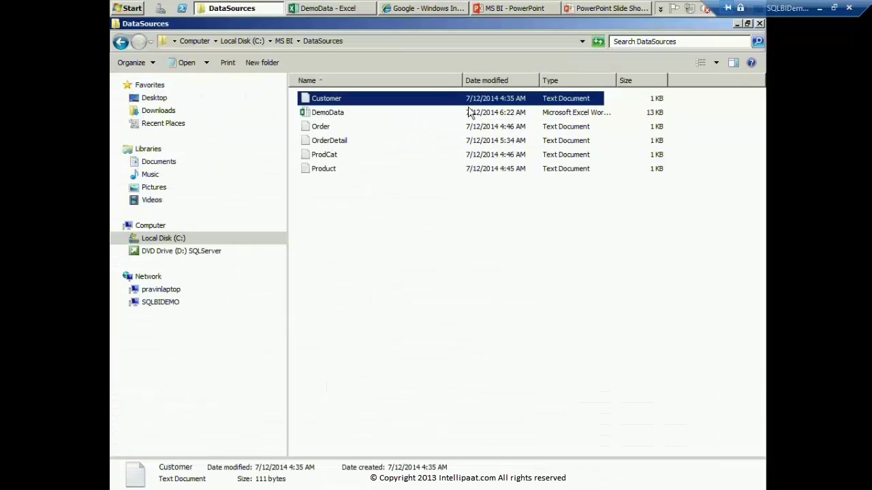
{"action": "left_click_drag", "start_coordinate": [460, 81], "coordinate": [443, 82]}
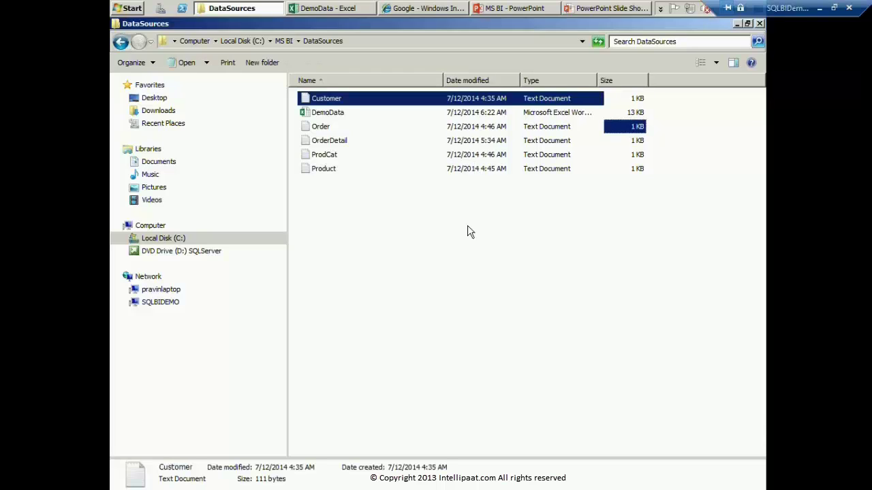
Look through the source files in the DataSources folder and select the DemoData workbook.
{"action": "key", "text": "Down"}
{"action": "key", "text": "Down"}
{"action": "key", "text": "Down"}
{"action": "key", "text": "Up"}
{"action": "key", "text": "Up"}
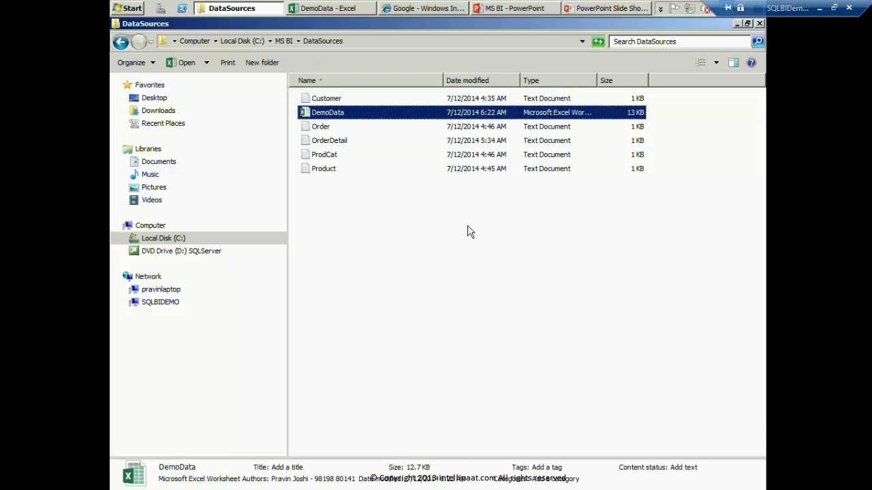
Open the Customer text file from the DataSources folder and examine its header row of column names.
{"action": "key", "text": "Down"}
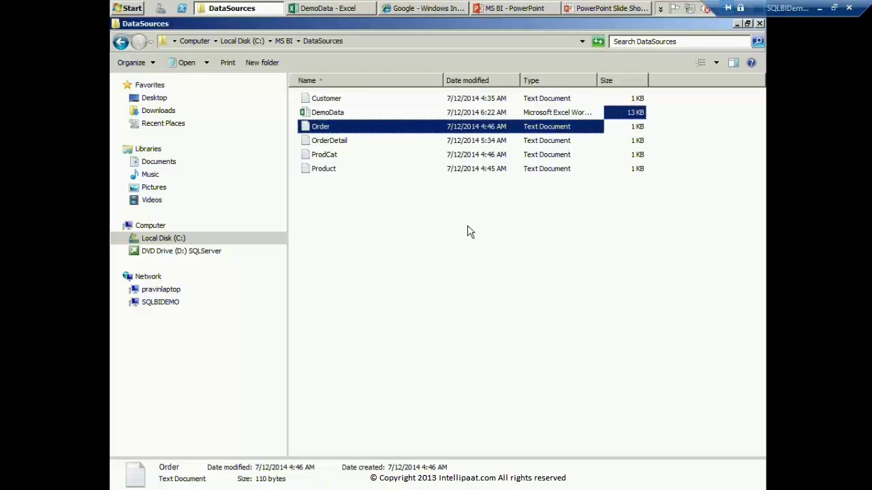
{"action": "key", "text": "Up"}
{"action": "key", "text": "Up"}
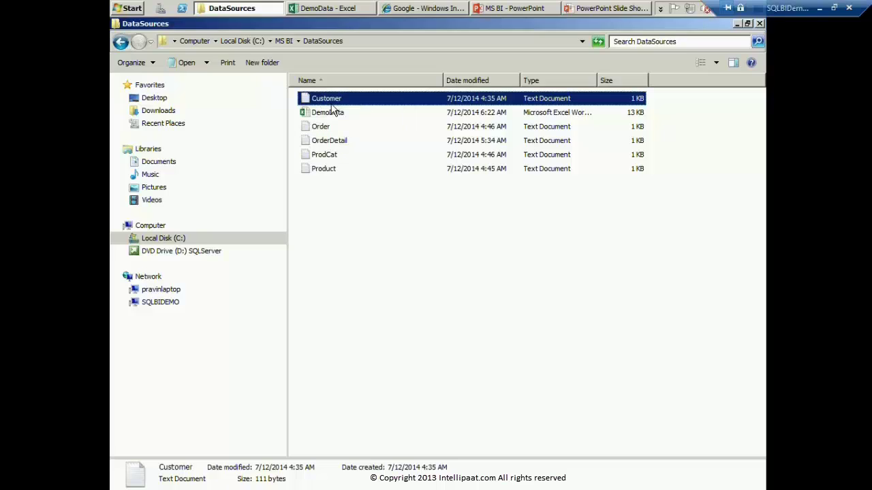
{"action": "key", "text": "Return"}
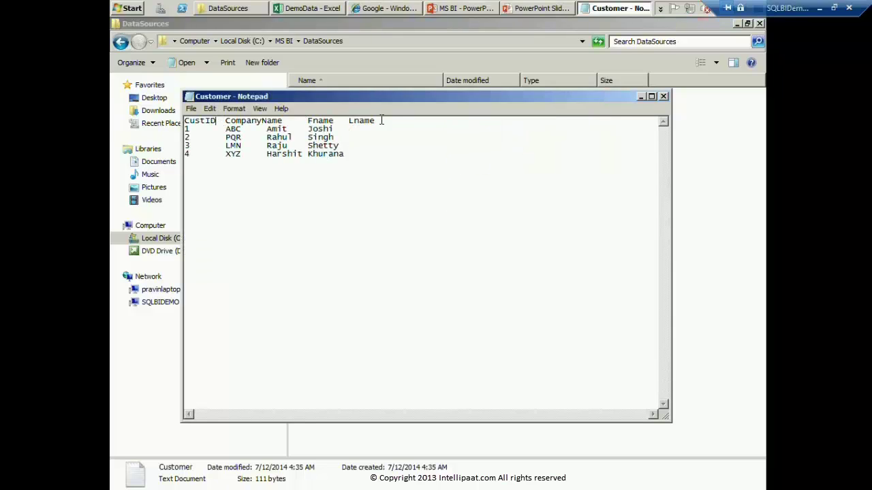
{"action": "left_click_drag", "start_coordinate": [375, 121], "coordinate": [182, 121]}
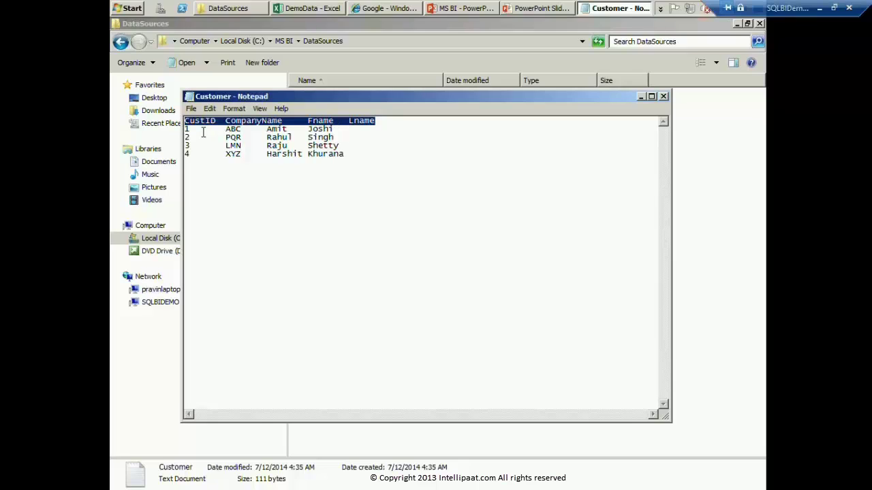
{"action": "left_click", "coordinate": [284, 121]}
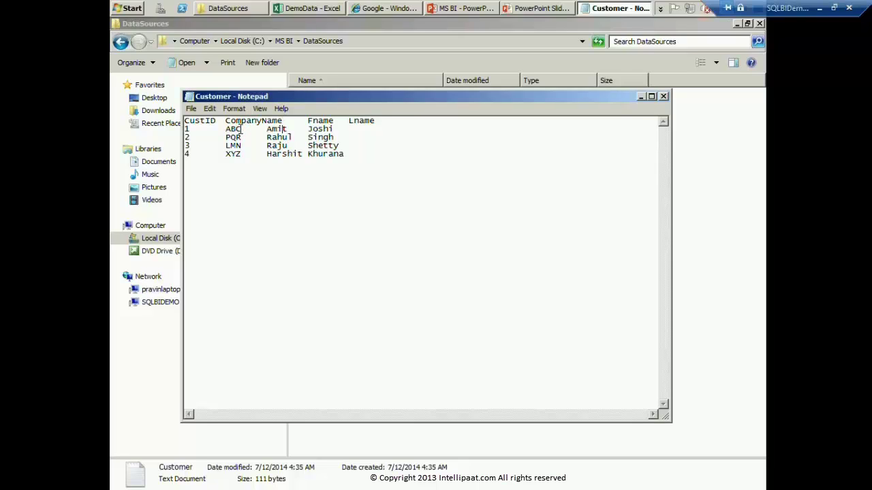
{"action": "double_click", "coordinate": [257, 131]}
{"action": "left_click_drag", "start_coordinate": [375, 122], "coordinate": [182, 135]}
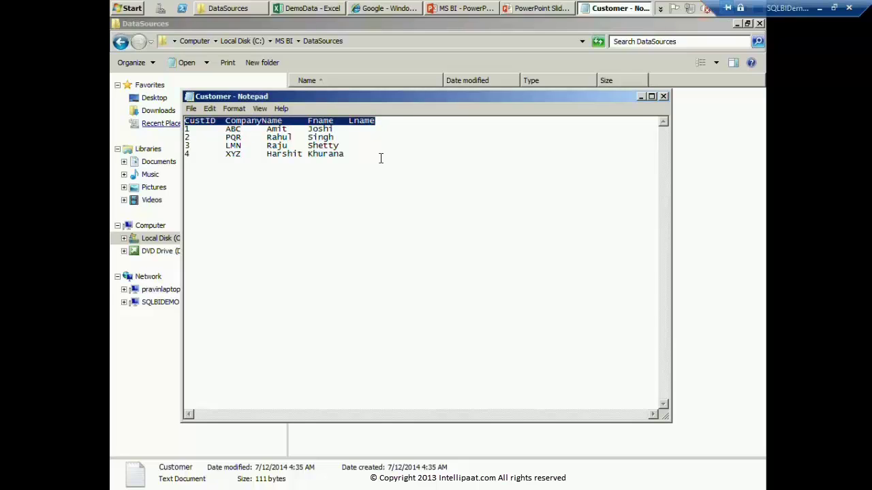
Highlight the data rows of the Customer file for review and close the file.
{"action": "left_click", "coordinate": [306, 165]}
{"action": "key", "text": "shift+Up"}
{"action": "key", "text": "shift+Up"}
{"action": "key", "text": "shift+Up"}
{"action": "key", "text": "shift+Up"}
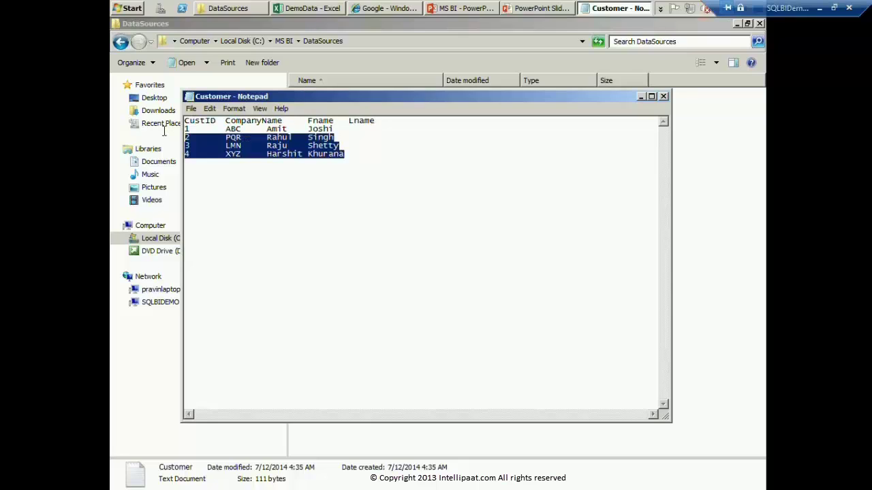
{"action": "double_click", "coordinate": [190, 98]}
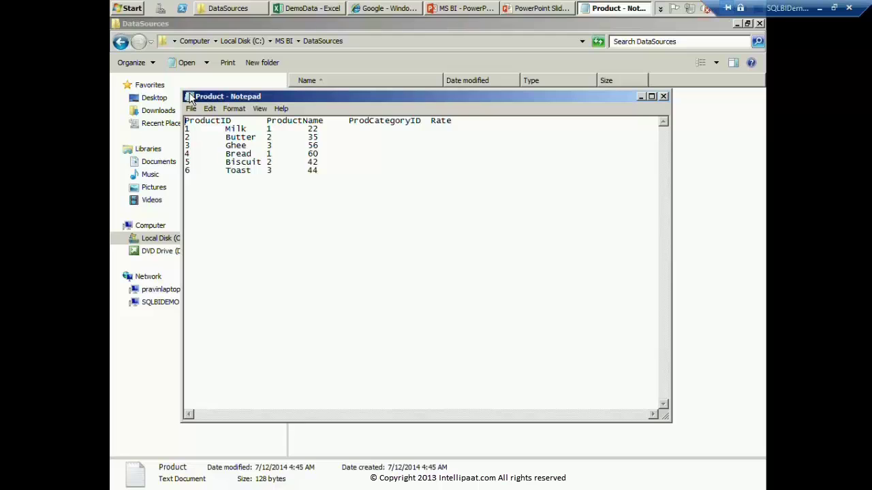
Replace the Product text file's contents with the whole table from the Product sheet of the DemoData workbook.
{"action": "left_click", "coordinate": [328, 11]}
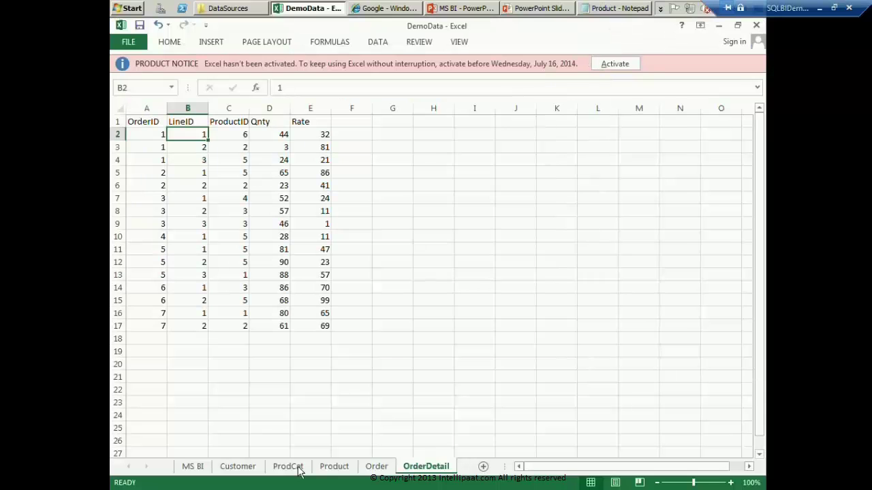
{"action": "left_click", "coordinate": [289, 466]}
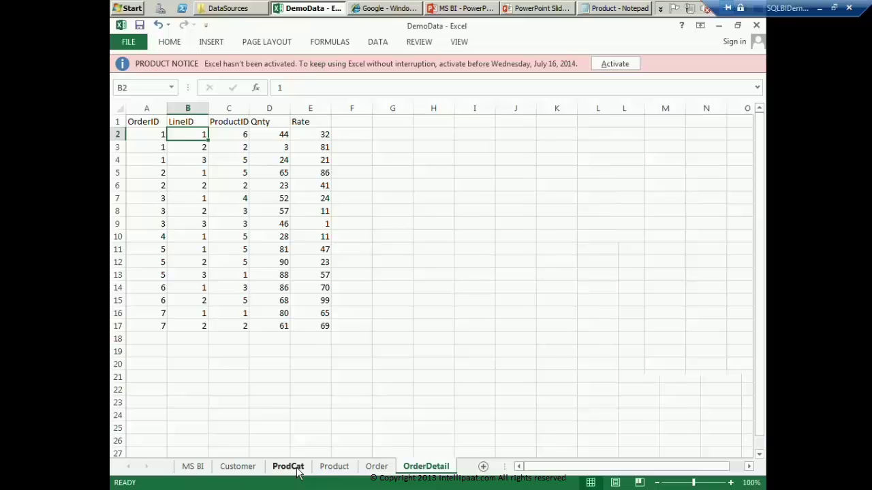
{"action": "left_click", "coordinate": [334, 467]}
{"action": "key", "text": "ctrl+a"}
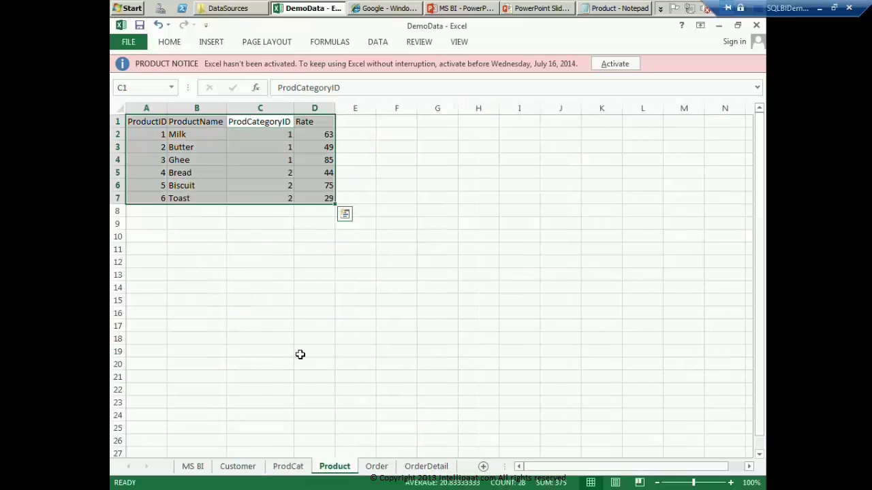
{"action": "key", "text": "ctrl+c"}
{"action": "key", "text": "alt+Tab"}
{"action": "key", "text": "ctrl+a"}
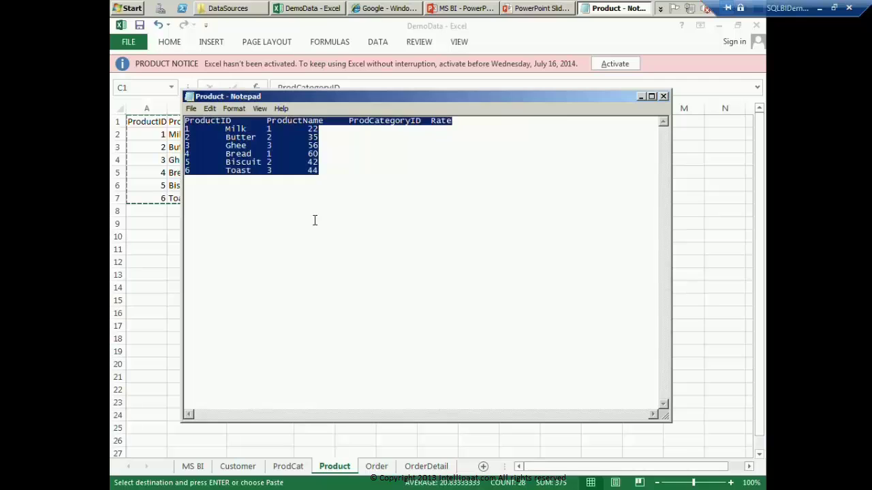
{"action": "key", "text": "ctrl+v"}
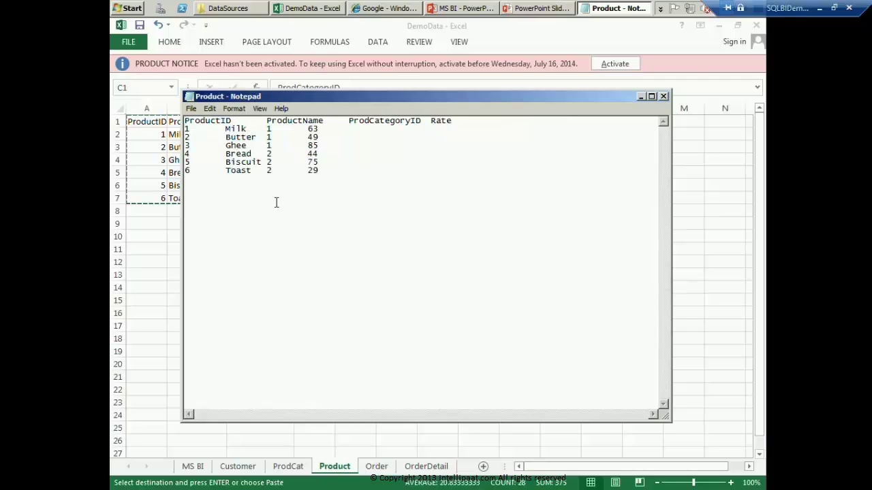
Replace the ProdCat text file's contents with the table from DemoData's ProdCat sheet, then save and close the file.
{"action": "key", "text": "alt+Tab"}
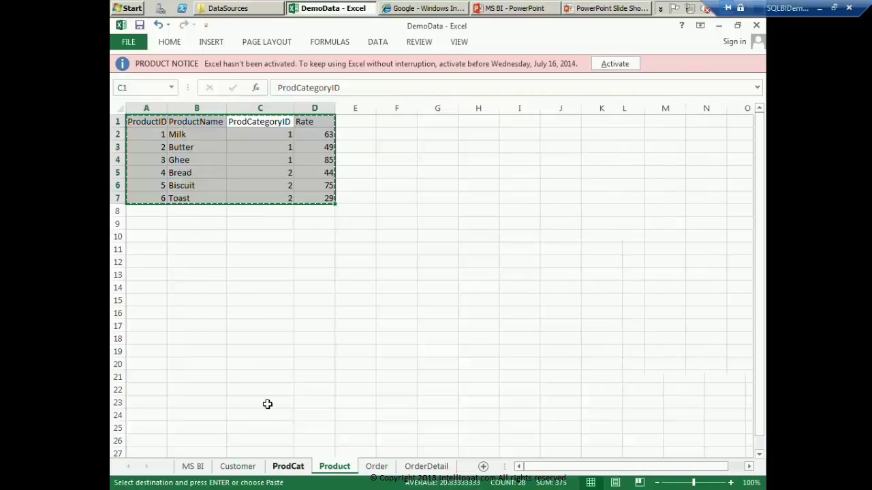
{"action": "key", "text": "ctrl+Page_Up"}
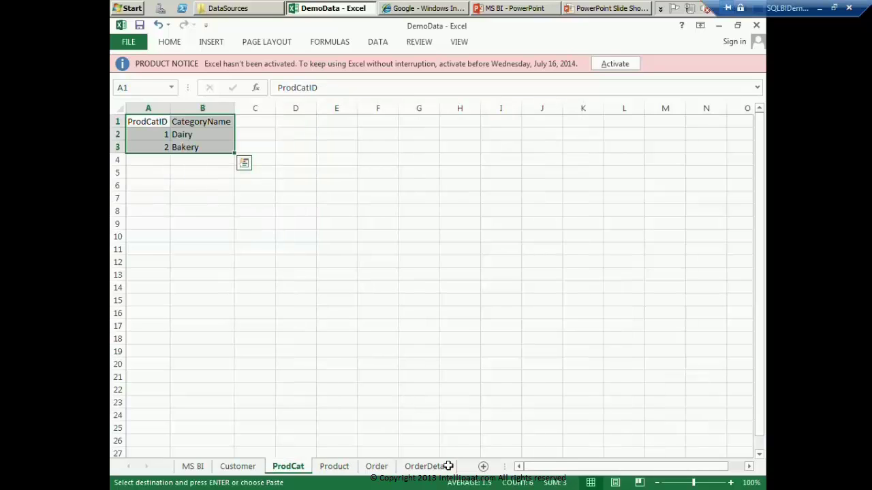
{"action": "key", "text": "alt+Tab"}
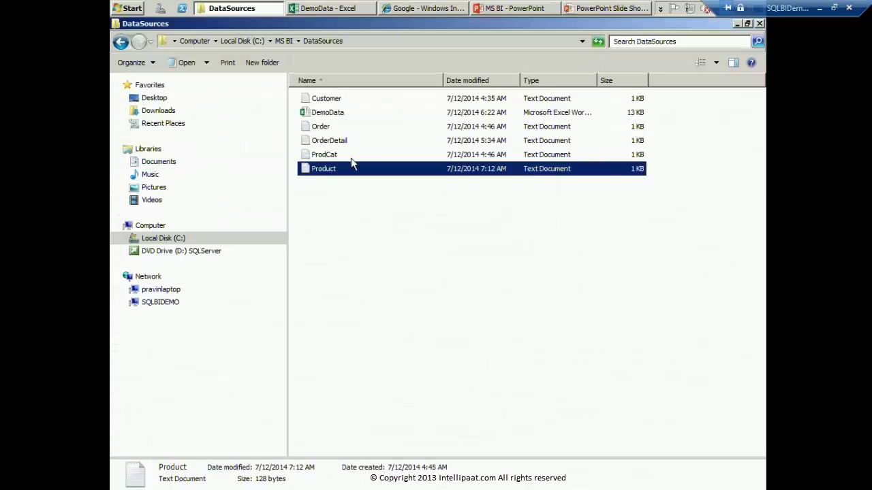
{"action": "left_click", "coordinate": [351, 156]}
{"action": "double_click", "coordinate": [352, 158]}
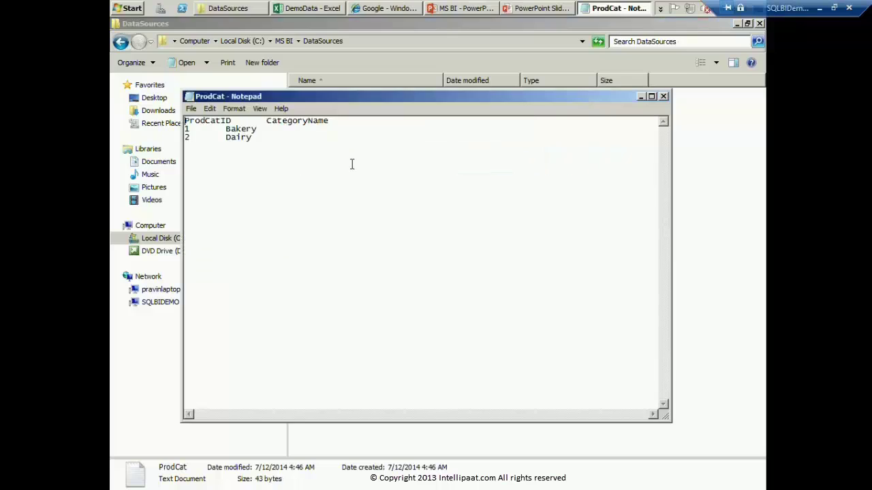
{"action": "key", "text": "ctrl+a"}
{"action": "key", "text": "ctrl+v"}
{"action": "left_click", "coordinate": [190, 97]}
{"action": "key", "text": "alt+F4"}
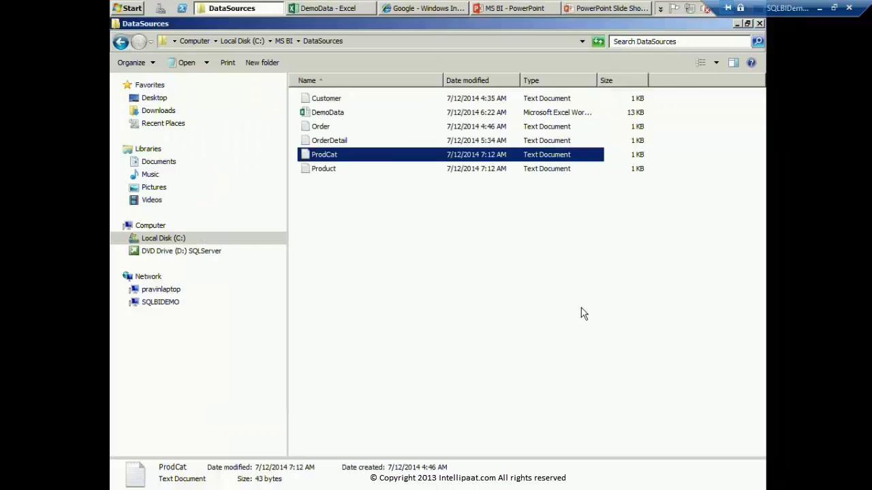
{"action": "left_click", "coordinate": [521, 169]}
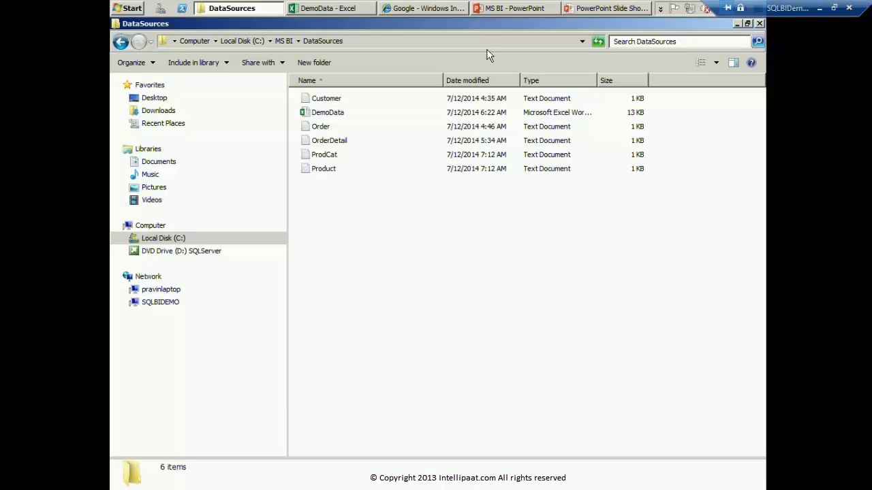
Launch SQL Server Data Tools from the Microsoft SQL Server 2012 program group.
{"action": "left_click", "coordinate": [130, 11]}
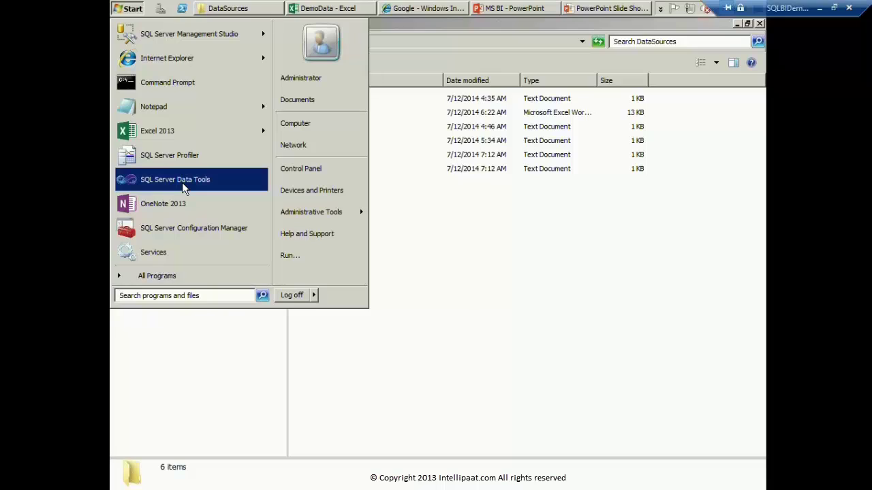
{"action": "left_click", "coordinate": [173, 281]}
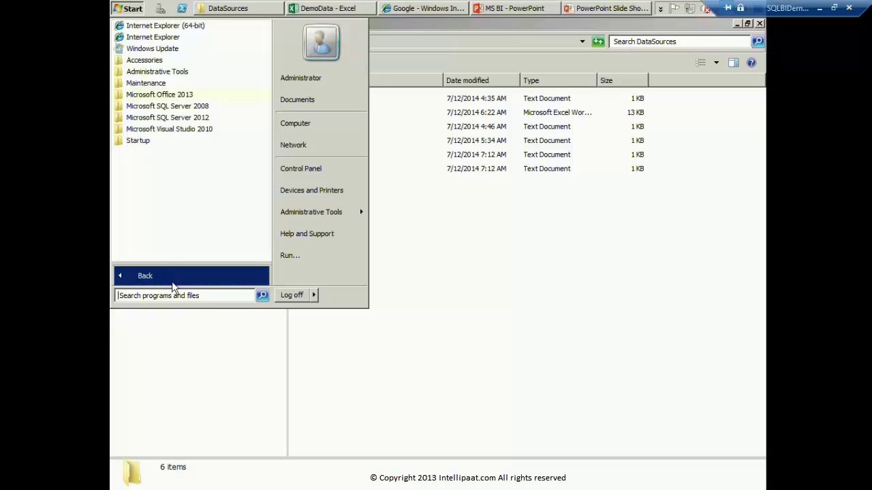
{"action": "left_click", "coordinate": [170, 120]}
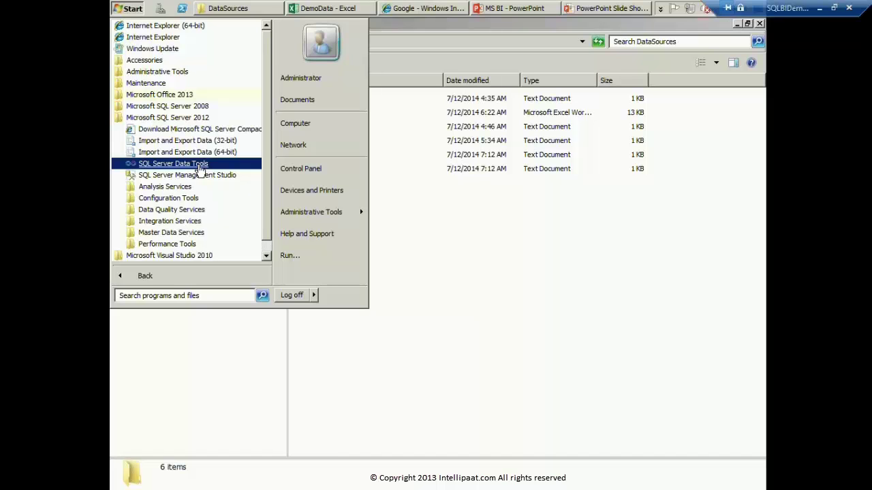
{"action": "left_click", "coordinate": [200, 170]}
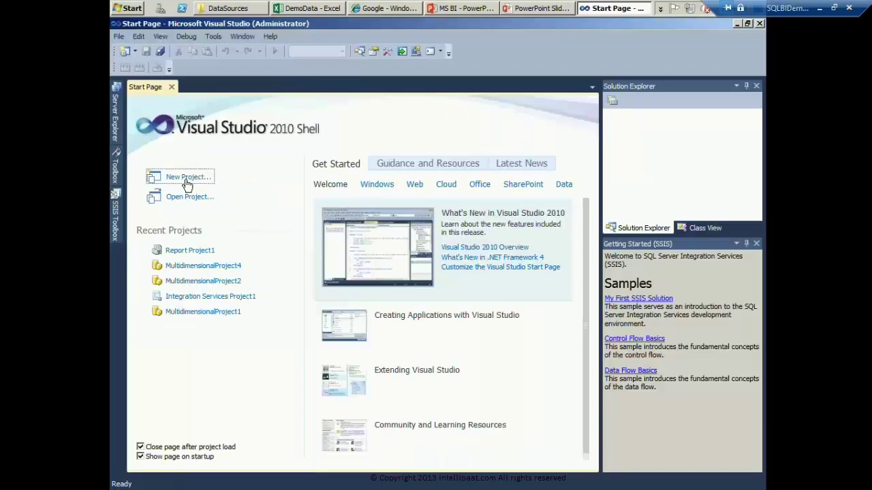
Start creating a new project and show the Integration Services templates under Business Intelligence.
{"action": "left_click", "coordinate": [118, 37]}
{"action": "mouse_move", "coordinate": [134, 57]}
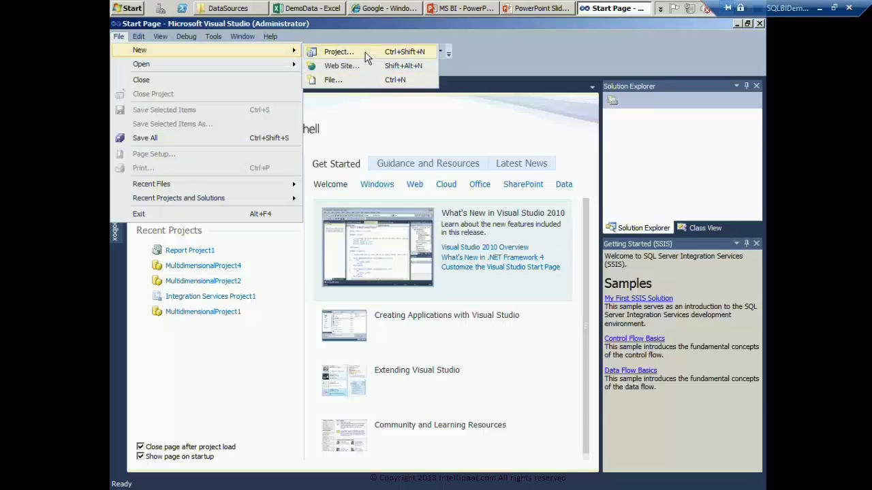
{"action": "left_click", "coordinate": [364, 54]}
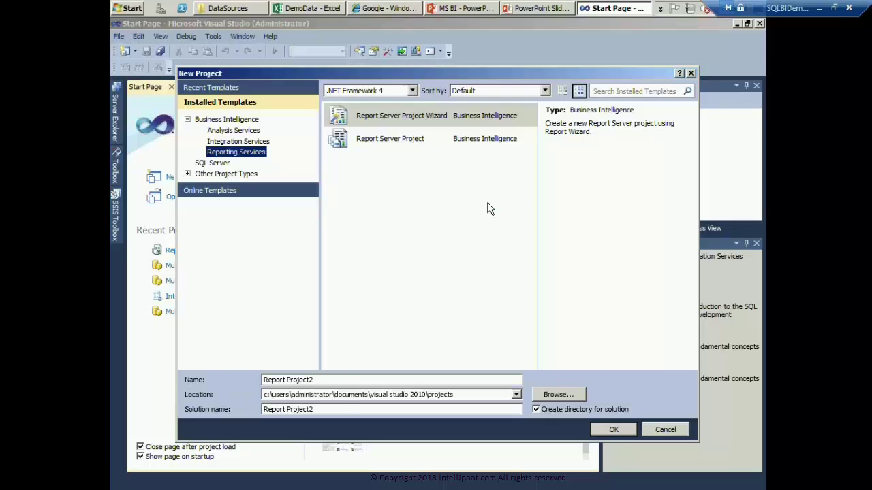
{"action": "key", "text": "Up"}
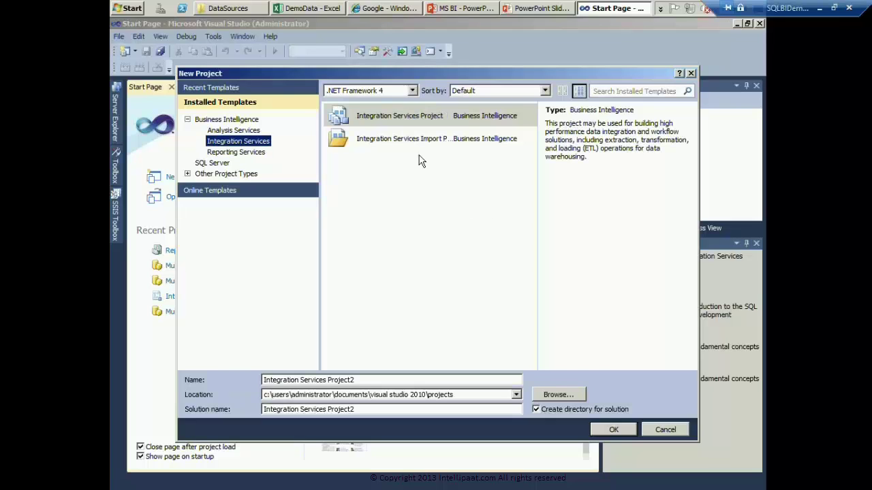
Compare the descriptions of the Integration Services Project template and the Integration Services import template.
{"action": "left_click", "coordinate": [422, 115]}
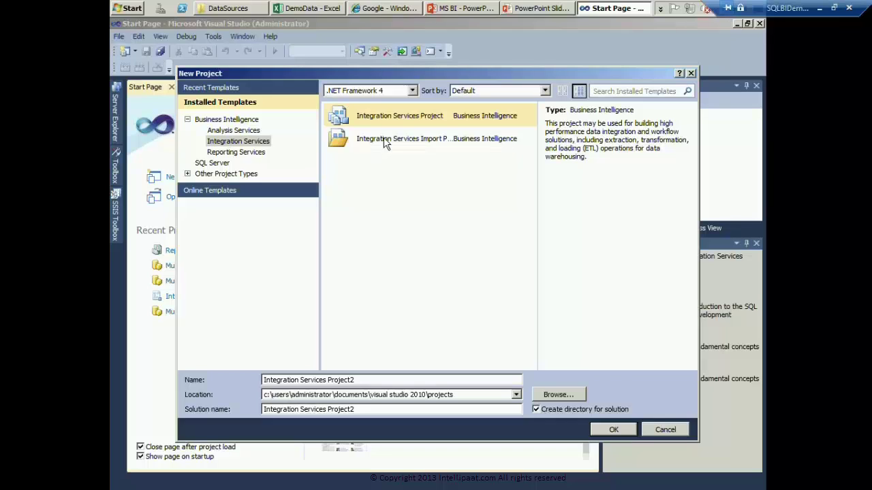
{"action": "left_click", "coordinate": [386, 141]}
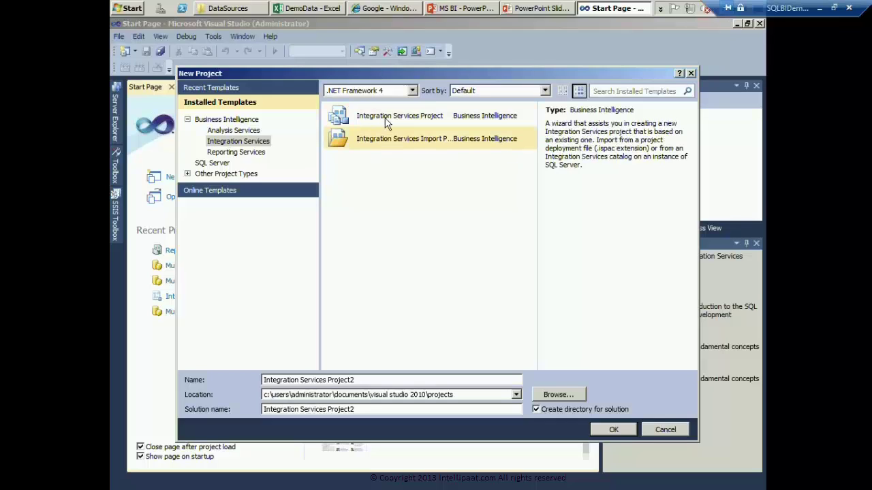
{"action": "left_click", "coordinate": [386, 120]}
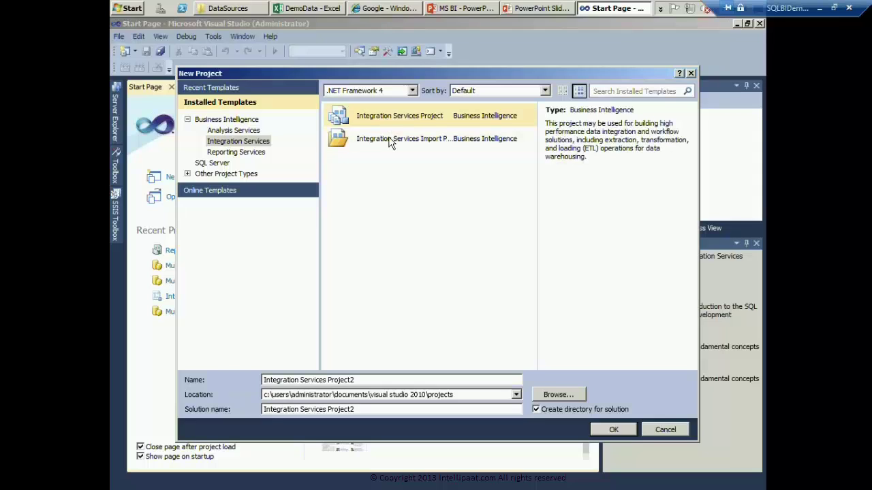
{"action": "left_click", "coordinate": [391, 142]}
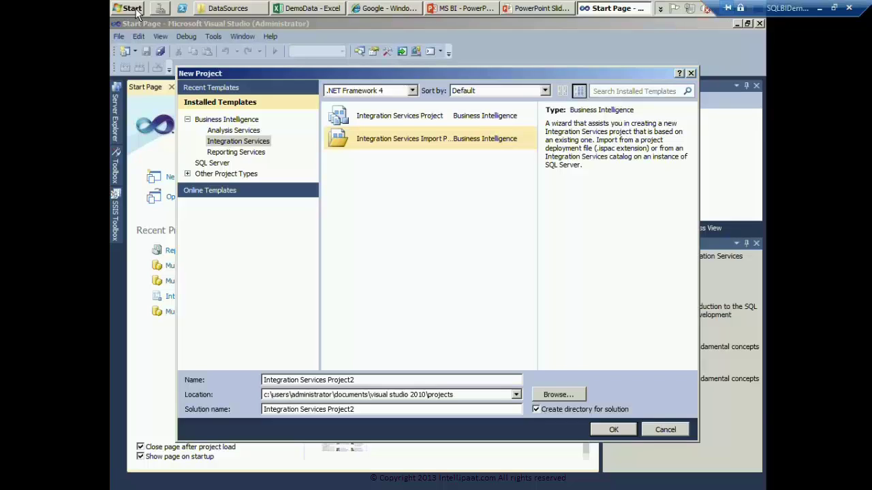
Switch to SQL Server Management Studio and connect to Analysis Services on the SQLBIDEMO server.
{"action": "left_click", "coordinate": [133, 10]}
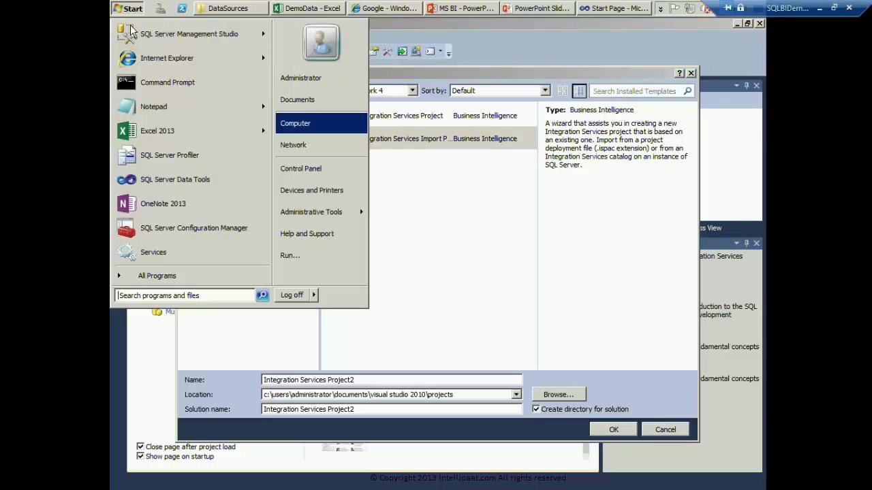
{"action": "mouse_move", "coordinate": [151, 35]}
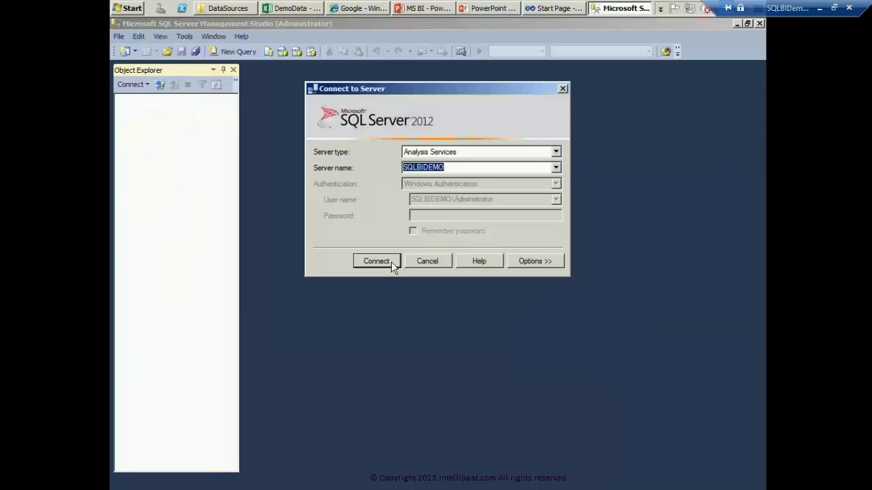
{"action": "left_click", "coordinate": [391, 261]}
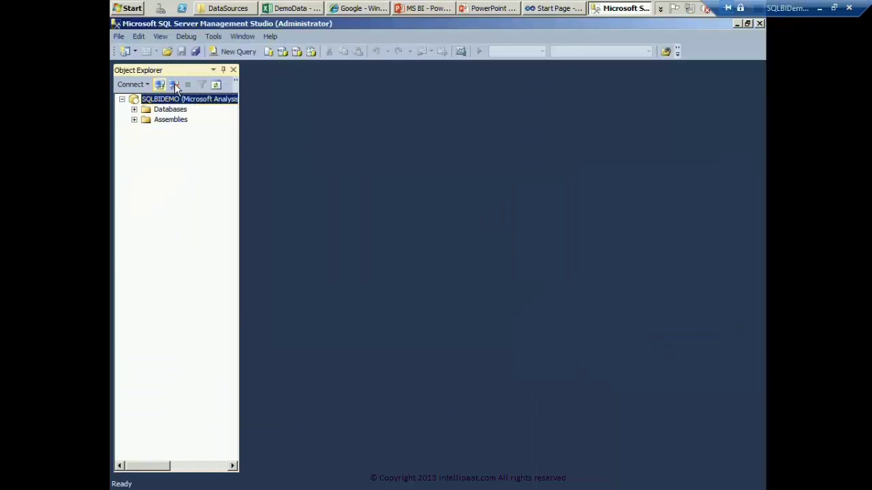
Disconnect from Analysis Services and connect to the Database Engine on the SQLBIDEMO server.
{"action": "left_click", "coordinate": [174, 84]}
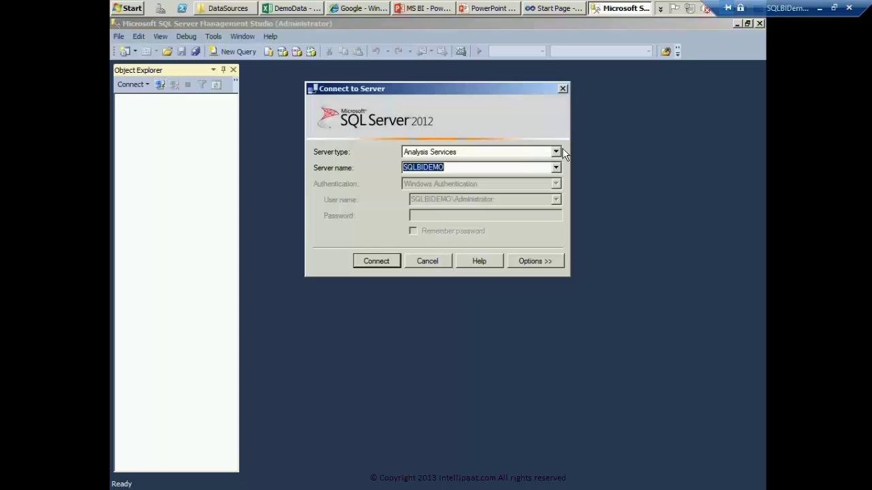
{"action": "left_click", "coordinate": [524, 152]}
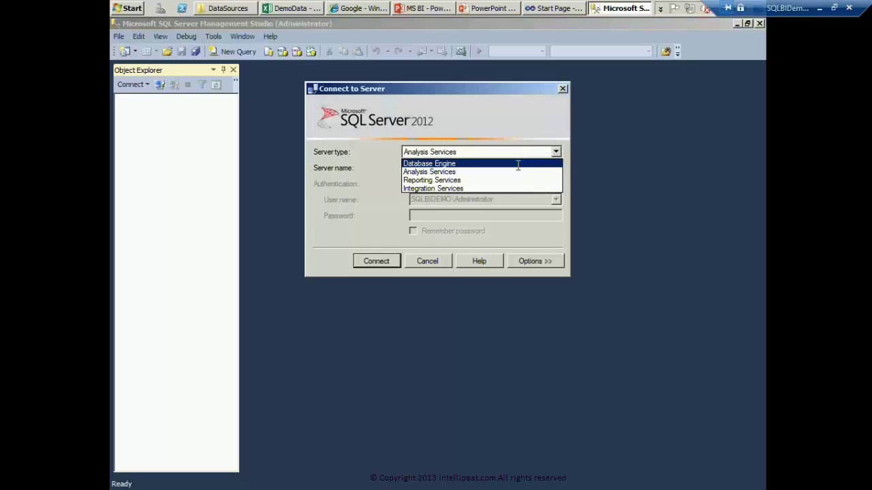
{"action": "left_click", "coordinate": [518, 163]}
{"action": "left_click", "coordinate": [384, 264]}
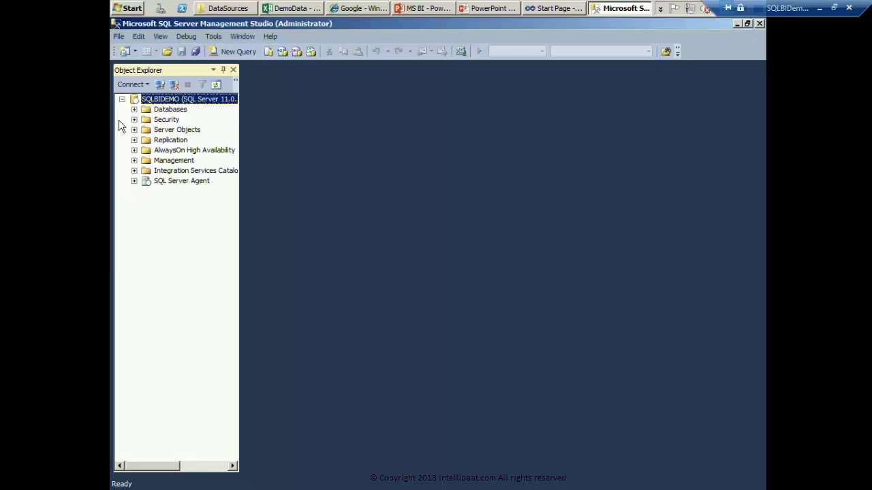
Expand the server's databases and show the Tables folder of the MSBI database.
{"action": "left_click", "coordinate": [134, 109]}
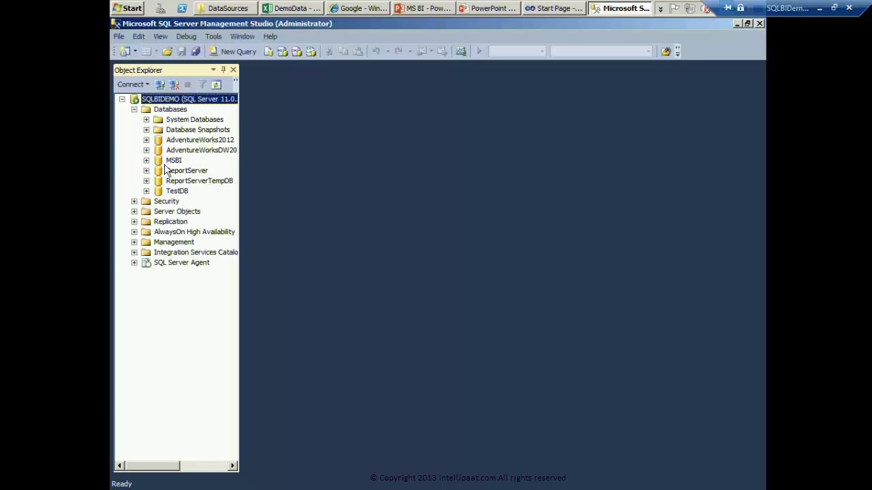
{"action": "left_click", "coordinate": [167, 162]}
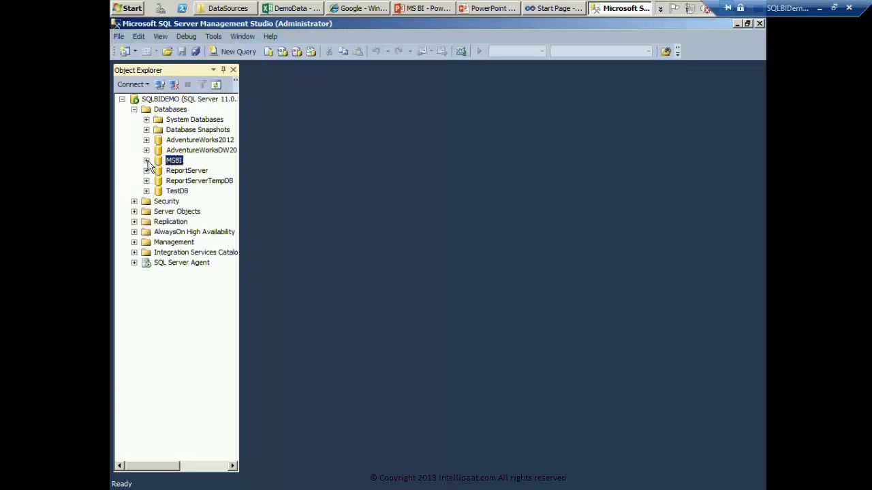
{"action": "left_click", "coordinate": [146, 160]}
{"action": "left_click", "coordinate": [158, 180]}
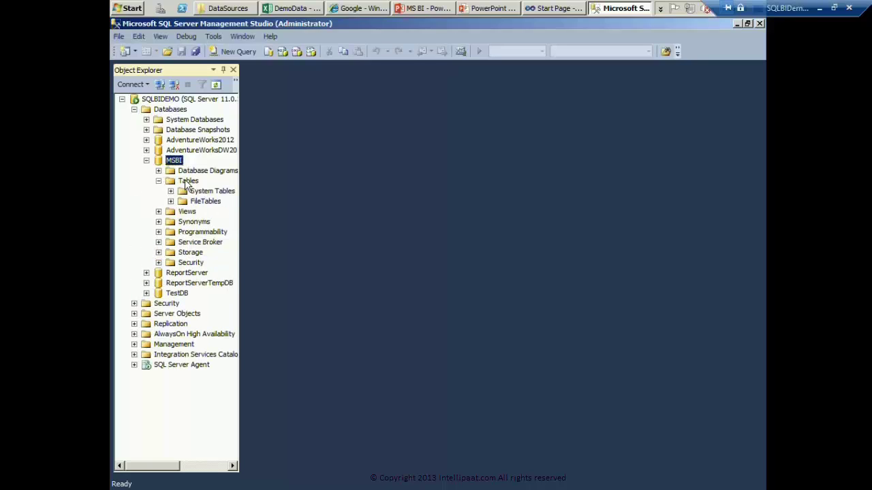
{"action": "left_click", "coordinate": [188, 181]}
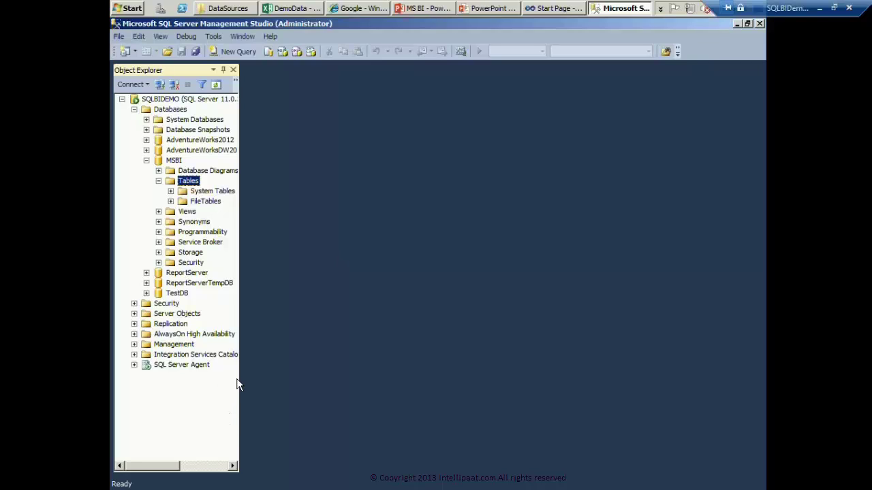
Switch to SQL Server Data Tools, view the Introduction and Select Source pages of the Integration Services Import Project Wizard, and leave the wizard.
{"action": "left_click", "coordinate": [555, 8]}
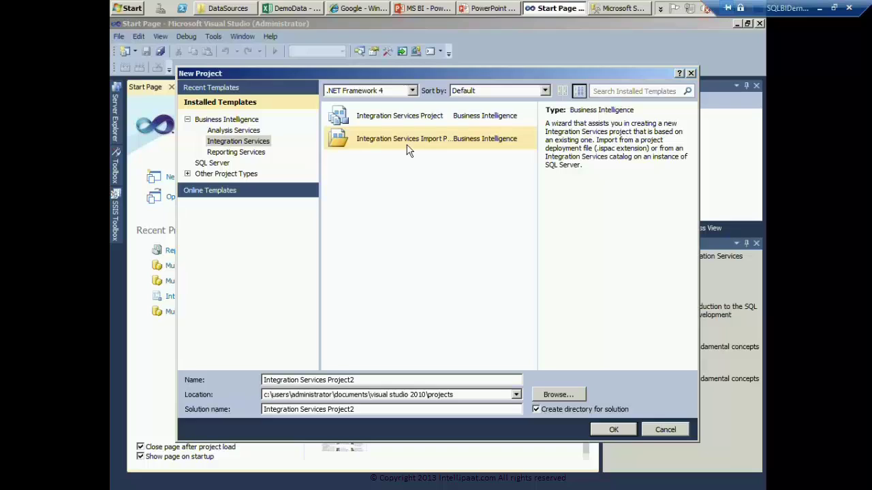
{"action": "left_click", "coordinate": [619, 432]}
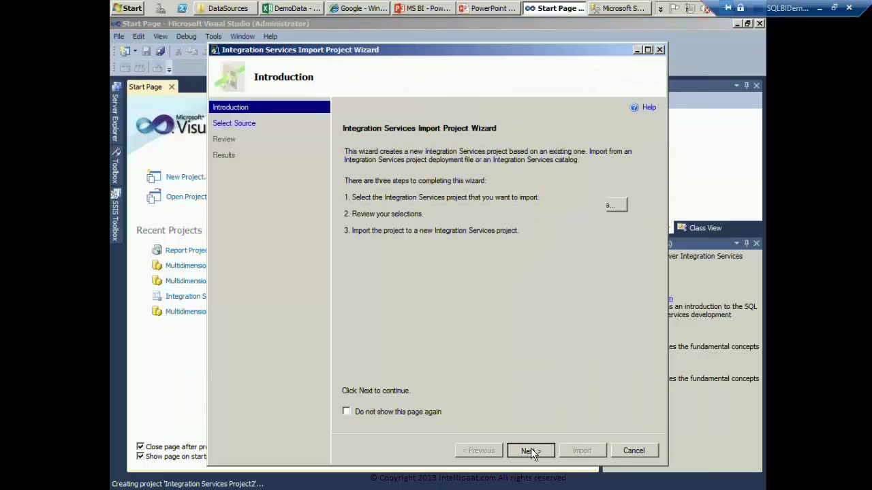
{"action": "left_click", "coordinate": [531, 451]}
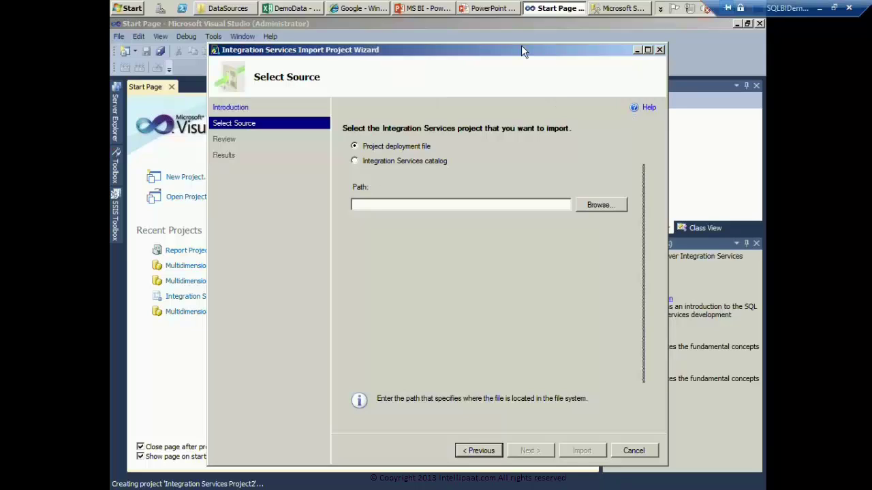
{"action": "left_click_drag", "start_coordinate": [521, 47], "coordinate": [472, 37]}
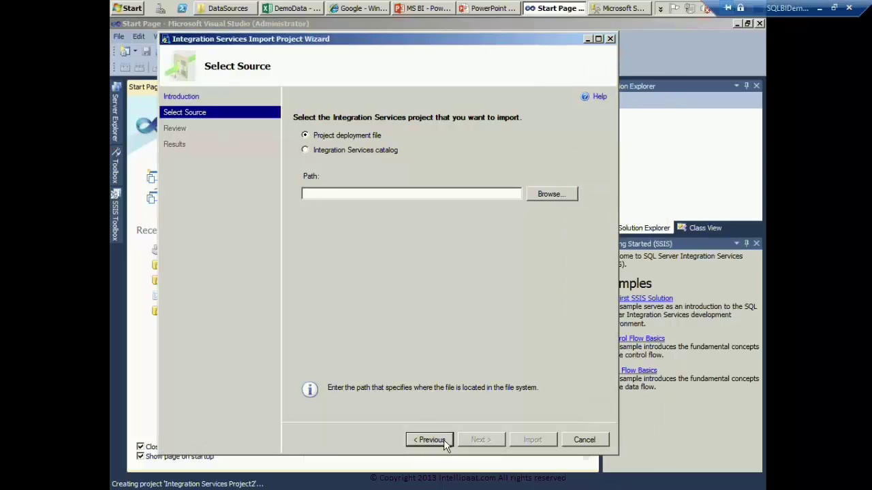
{"action": "left_click", "coordinate": [443, 441]}
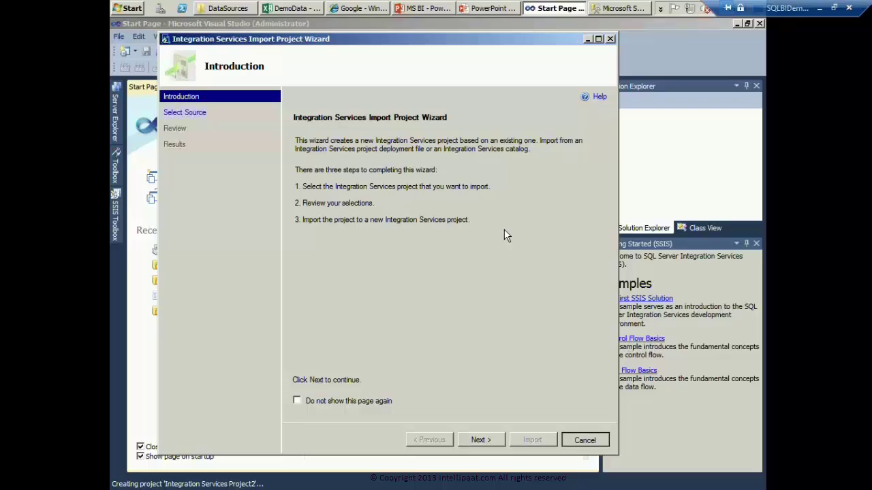
{"action": "left_click", "coordinate": [499, 298]}
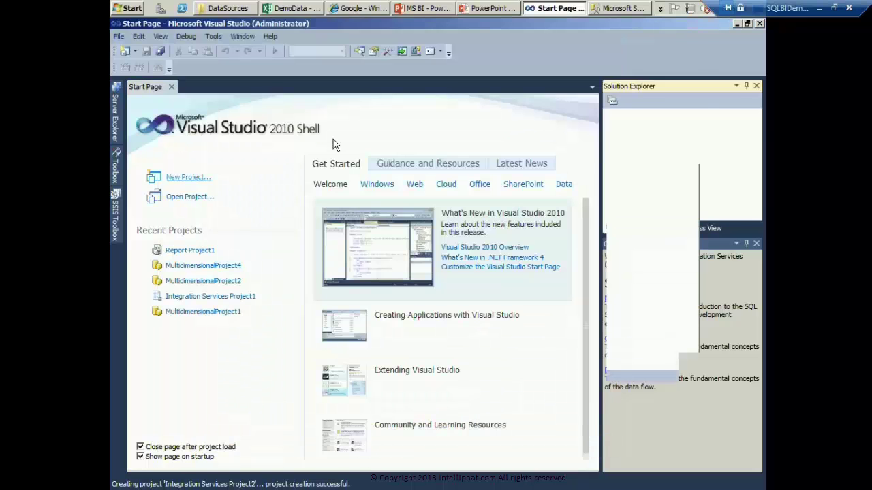
Create a new project from the Integration Services Project template, keeping the suggested name and location.
{"action": "key", "text": "ctrl+shift+n"}
{"action": "key", "text": "Up"}
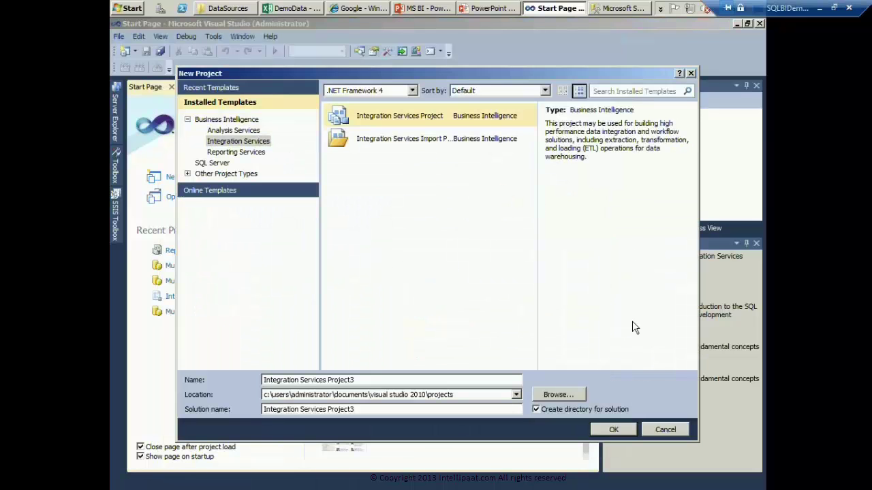
{"action": "left_click", "coordinate": [611, 429]}
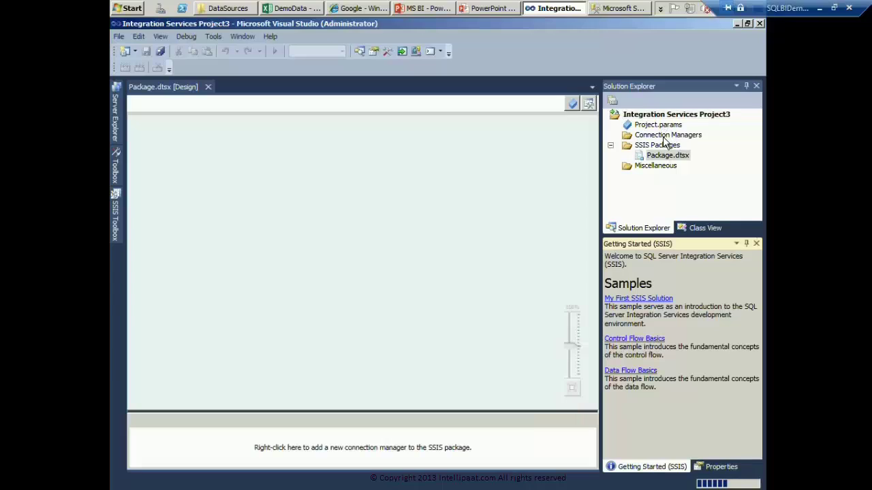
Point out the project's Connection Managers folder and Package.dtsx, with a brief look at the MSBI database in Management Studio in between.
{"action": "left_click", "coordinate": [652, 136]}
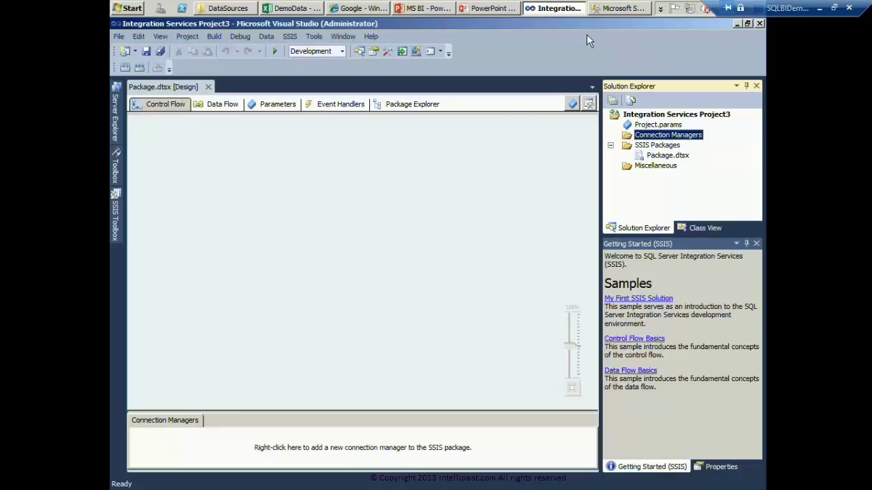
{"action": "left_click", "coordinate": [604, 7]}
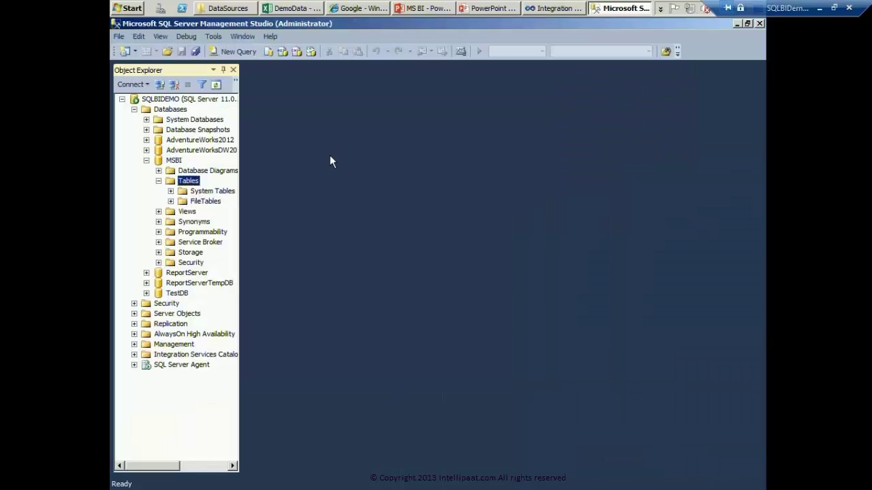
{"action": "left_click", "coordinate": [736, 25]}
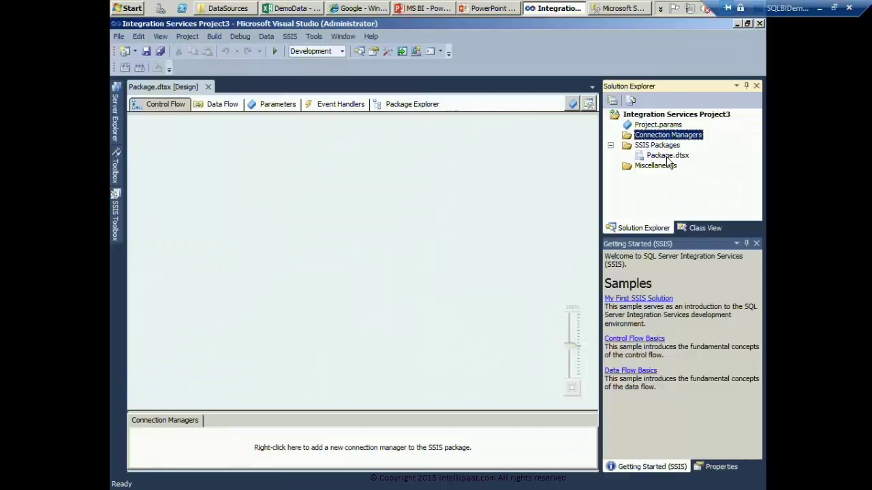
{"action": "left_click", "coordinate": [668, 155]}
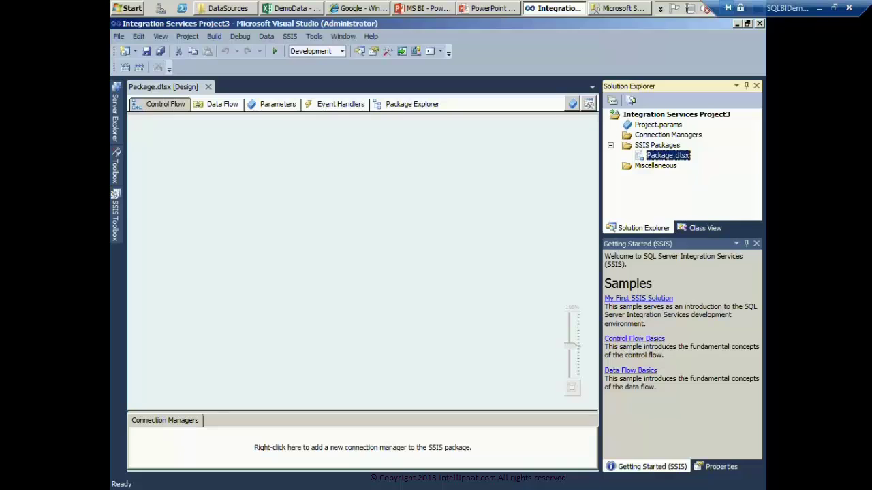
Switch to the slide show to review the SSIS data flow, control flow and package definitions, and return to the project.
{"action": "key", "text": "alt+Tab"}
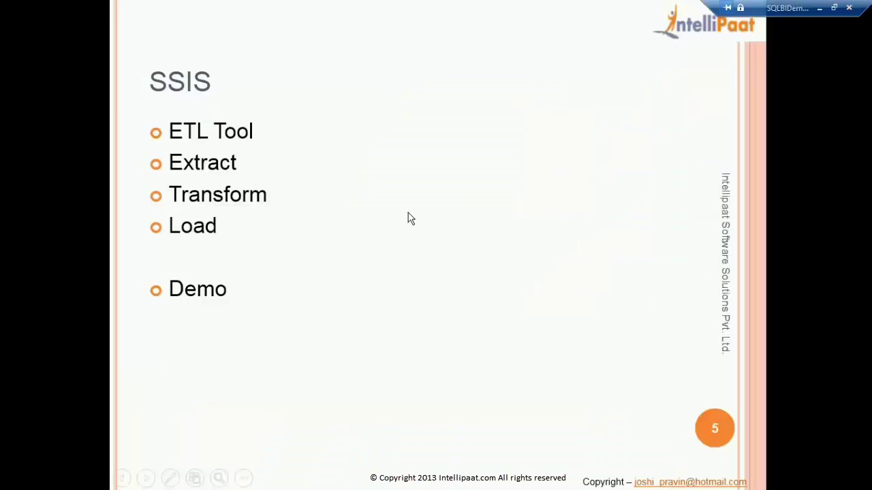
{"action": "left_click", "coordinate": [408, 213]}
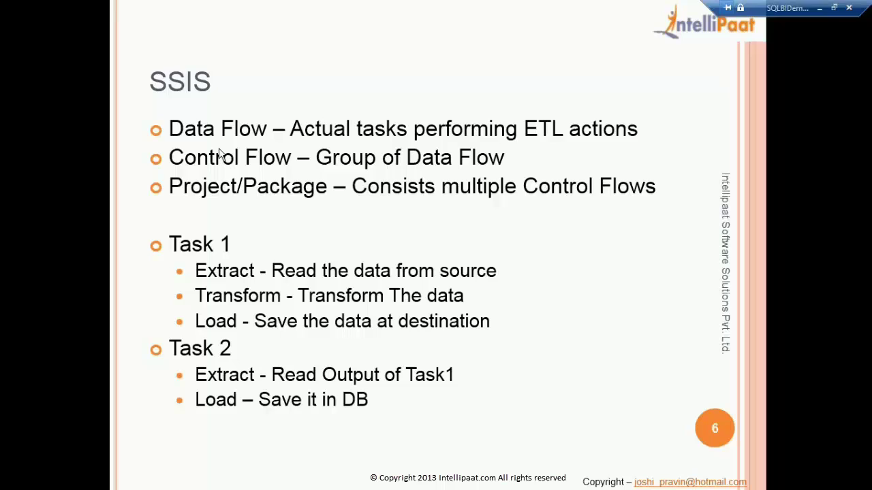
{"action": "left_click", "coordinate": [287, 220]}
{"action": "key", "text": "alt+Tab"}
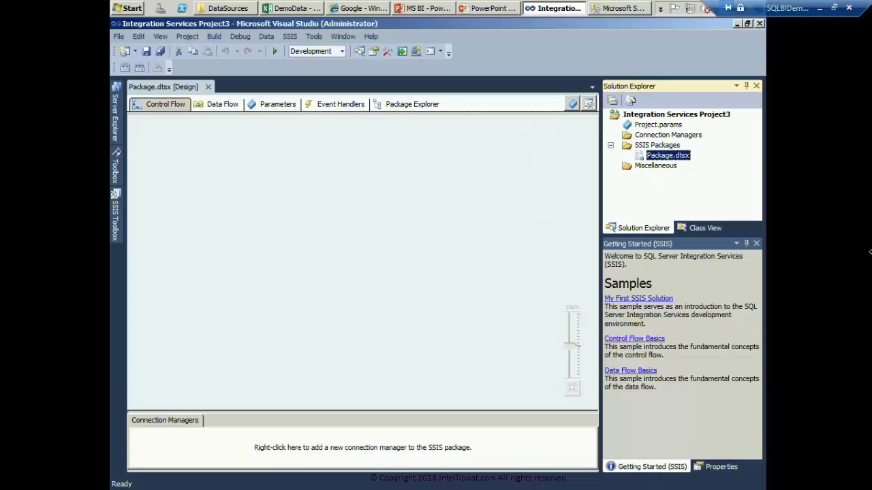
Delete Package.dtsx from the project's SSIS Packages folder.
{"action": "right_click", "coordinate": [679, 162]}
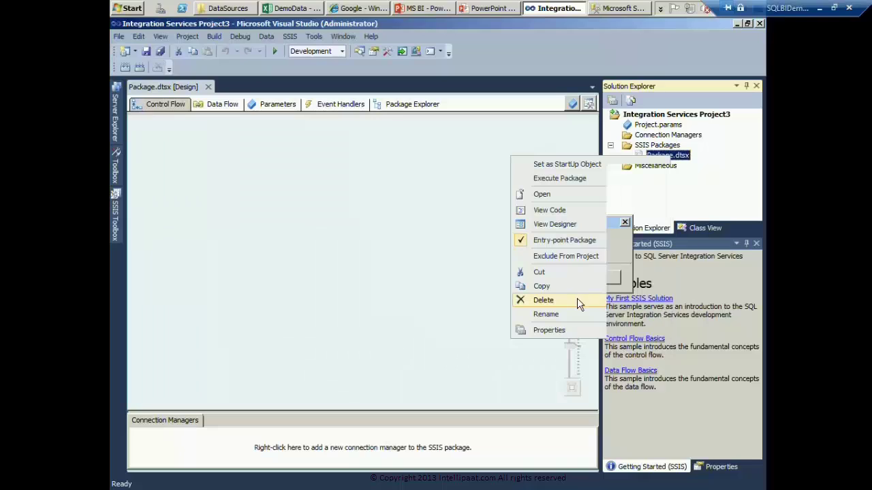
{"action": "left_click", "coordinate": [542, 300]}
{"action": "key", "text": "Return"}
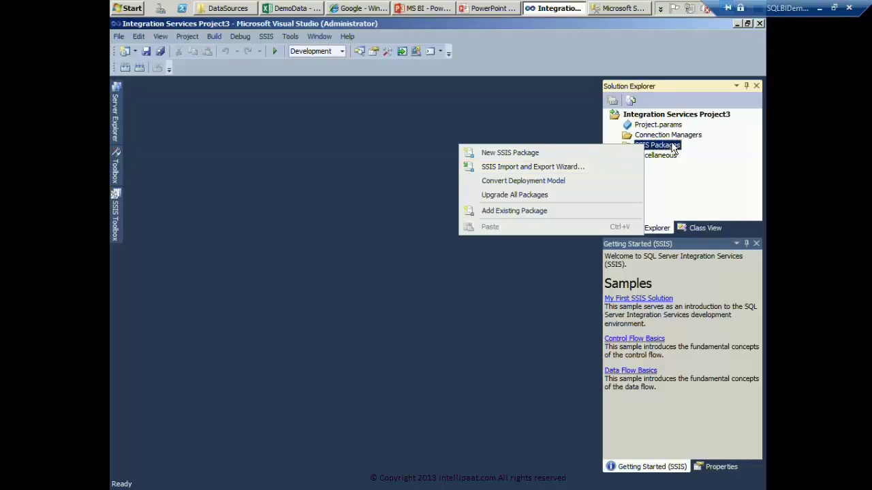
Start the SSIS Import and Export Wizard for the SSIS Packages folder and choose Flat File Source as the data source.
{"action": "left_click", "coordinate": [603, 171]}
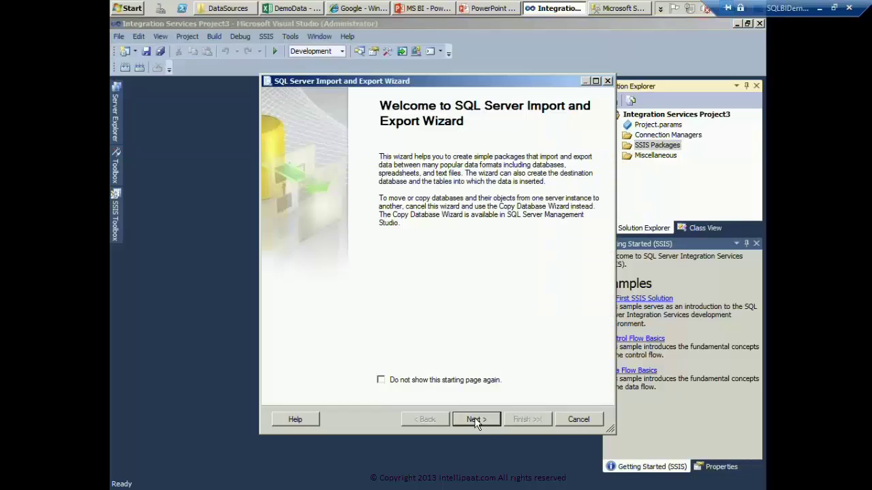
{"action": "left_click", "coordinate": [475, 419]}
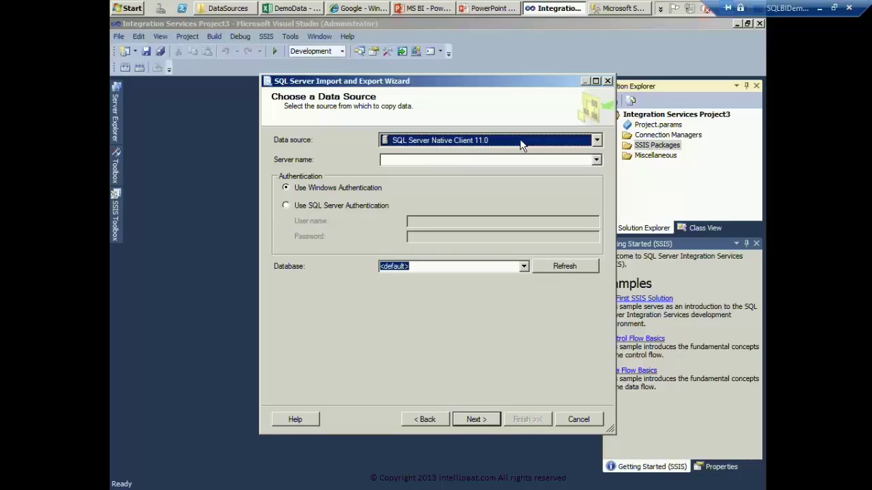
{"action": "left_click", "coordinate": [519, 138]}
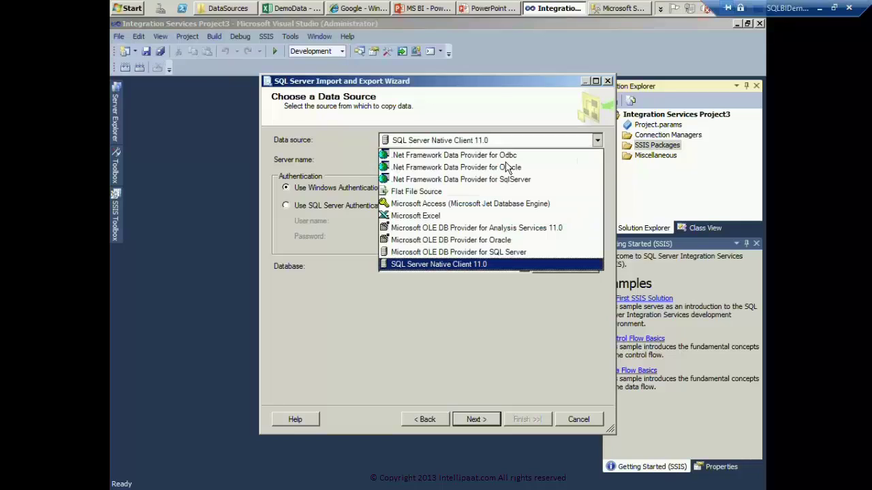
{"action": "left_click", "coordinate": [486, 194]}
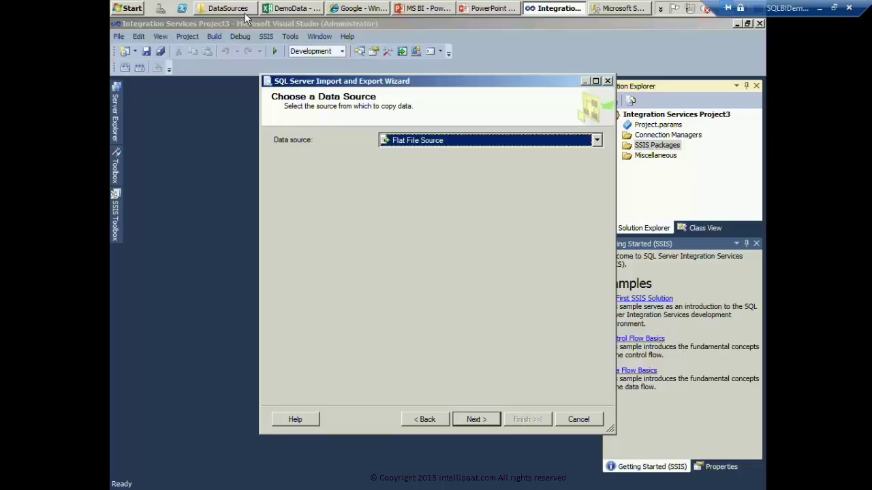
Check the source files and path of the DataSources folder in Windows Explorer, and return to the wizard.
{"action": "left_click", "coordinate": [246, 18]}
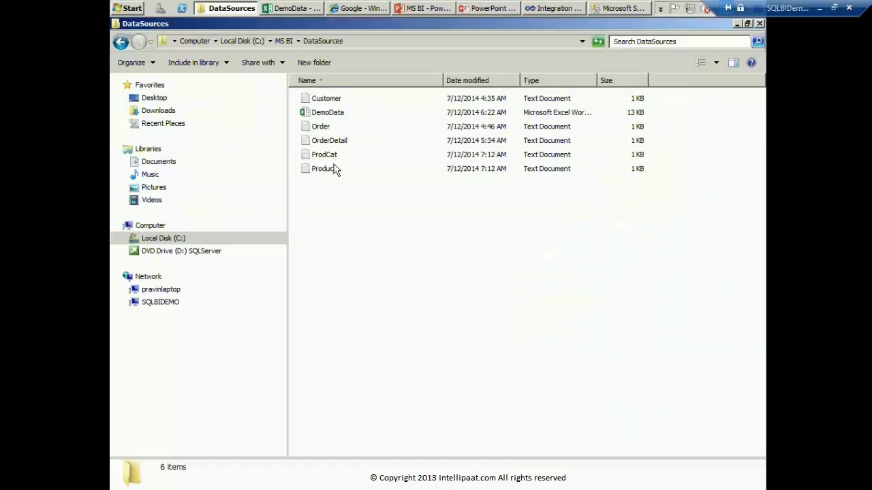
{"action": "left_click", "coordinate": [372, 38]}
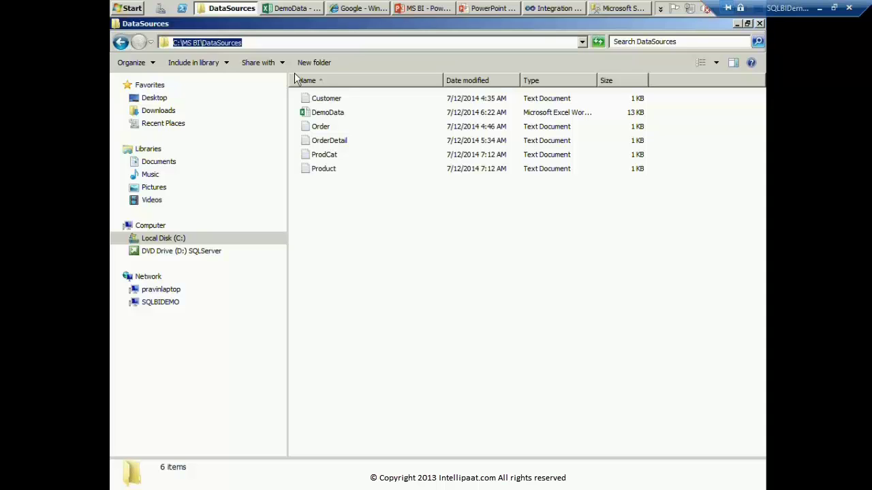
{"action": "left_click", "coordinate": [742, 24]}
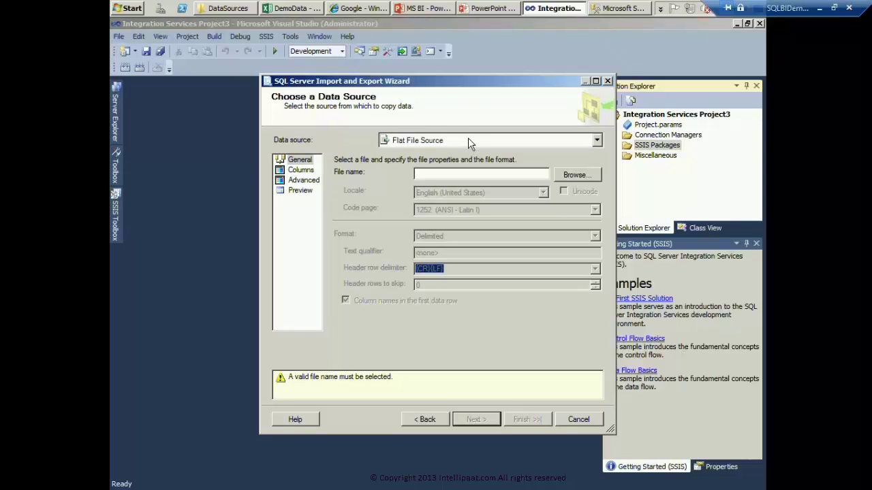
Keep Flat File Source as the data source and select ProdCat.txt from C:\MS BI\DataSources as its file.
{"action": "left_click", "coordinate": [468, 140]}
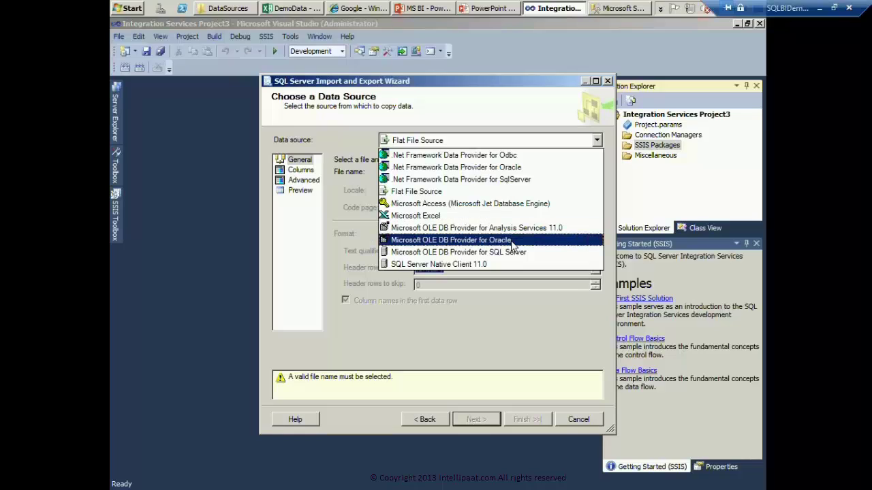
{"action": "left_click", "coordinate": [500, 194]}
{"action": "left_click", "coordinate": [575, 176]}
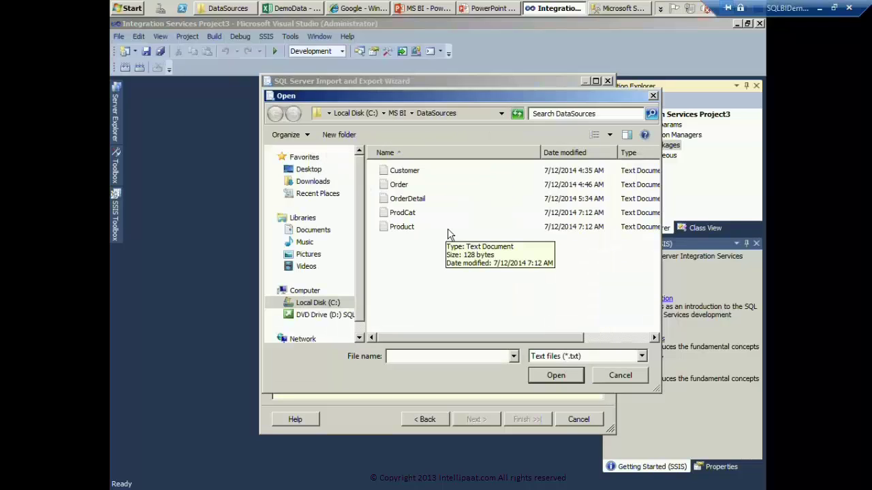
{"action": "left_click", "coordinate": [402, 213]}
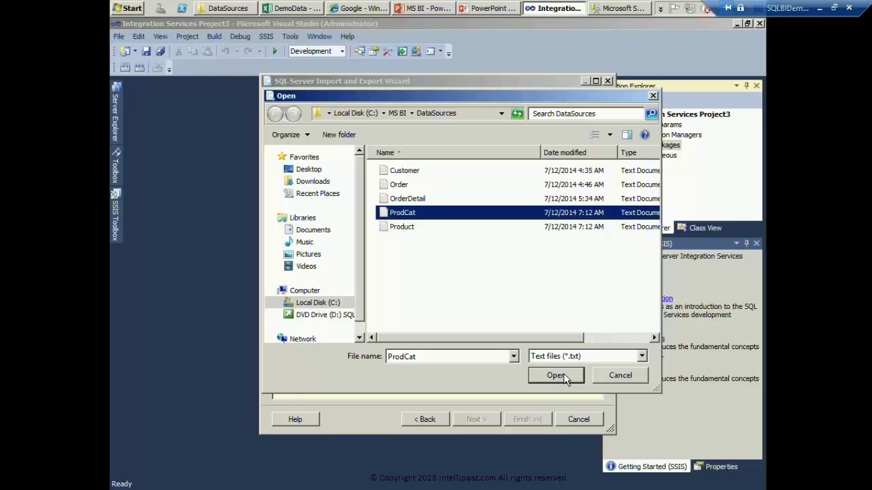
{"action": "left_click", "coordinate": [562, 376]}
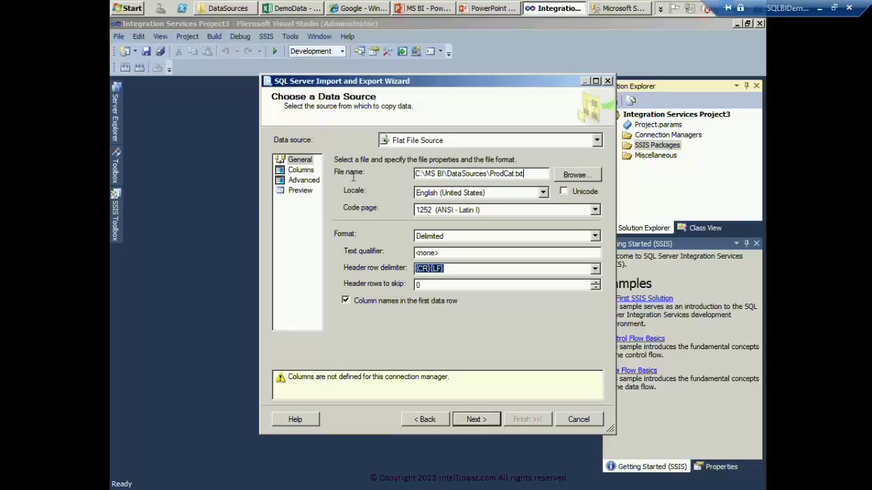
Check the locale, code page and format options of the flat file source, keeping English (United States), 1252 (ANSI - Latin I) and Delimited.
{"action": "left_click_drag", "start_coordinate": [541, 176], "coordinate": [351, 176]}
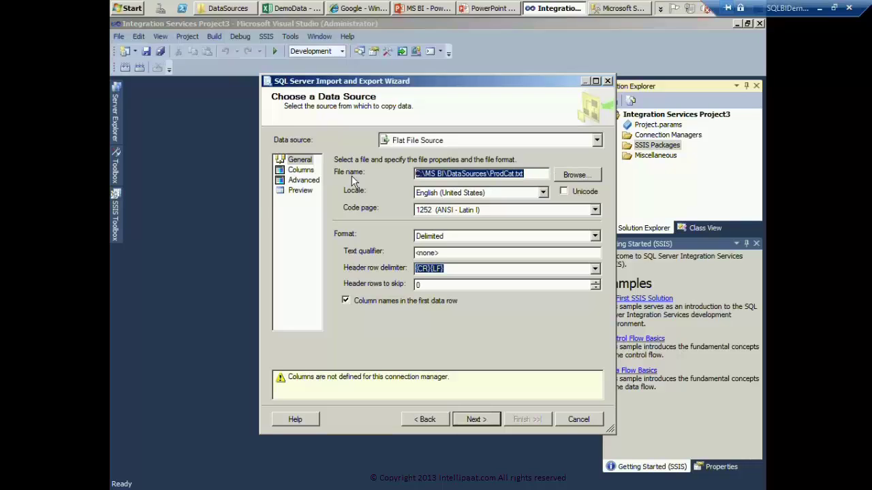
{"action": "left_click", "coordinate": [542, 192]}
{"action": "left_click", "coordinate": [510, 208]}
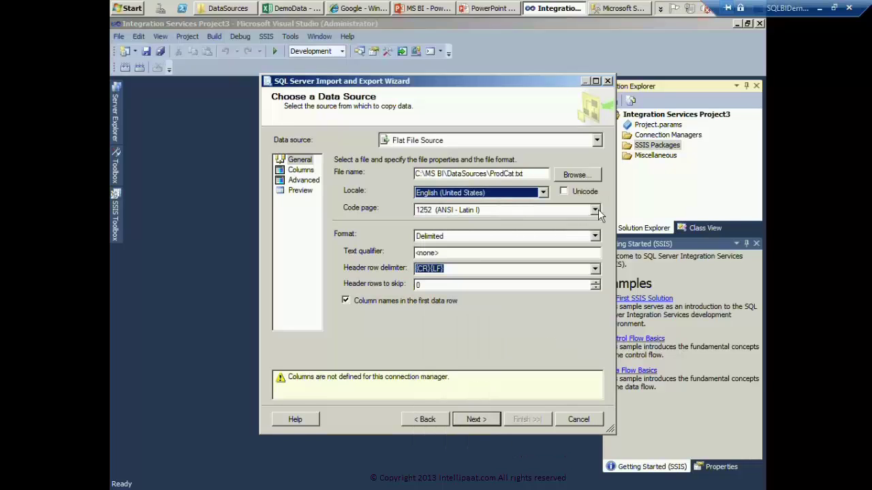
{"action": "left_click", "coordinate": [595, 209]}
{"action": "left_click", "coordinate": [485, 216]}
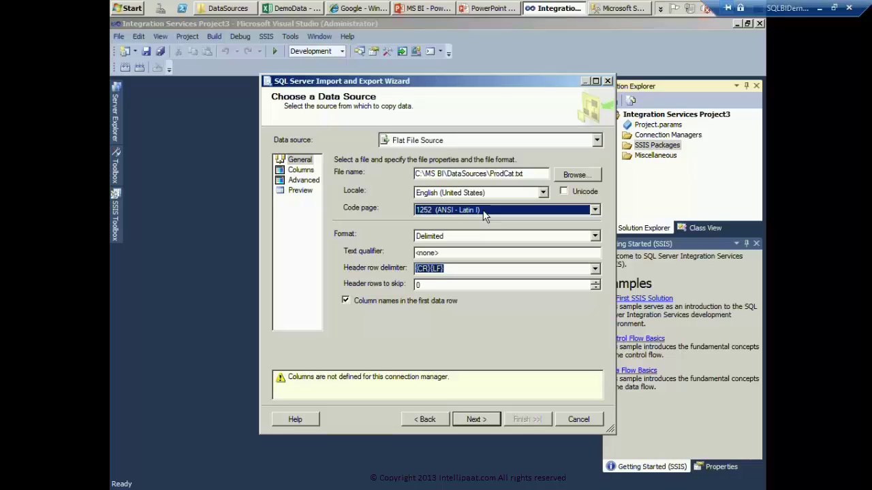
{"action": "left_click", "coordinate": [560, 235]}
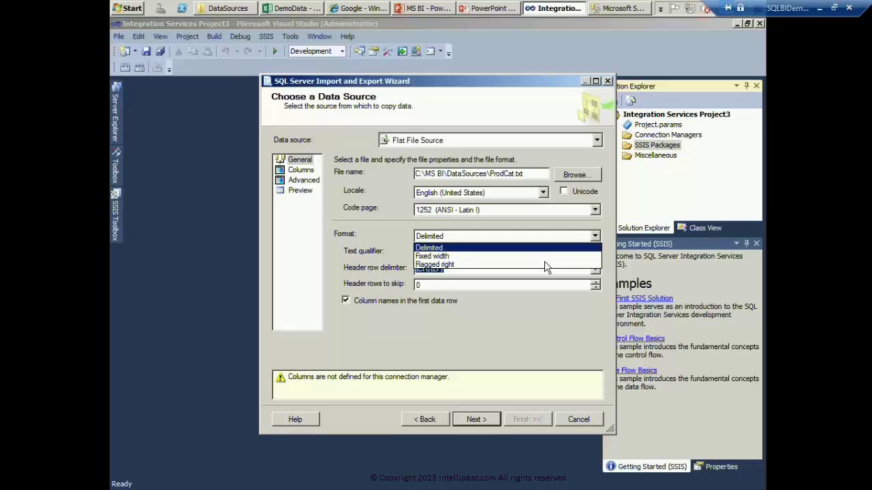
{"action": "left_click", "coordinate": [487, 334]}
Set the header row delimiter of the flat file source to Tab {t}.
{"action": "key", "text": "Tab"}
{"action": "key", "text": "Tab"}
{"action": "key", "text": "alt+Down"}
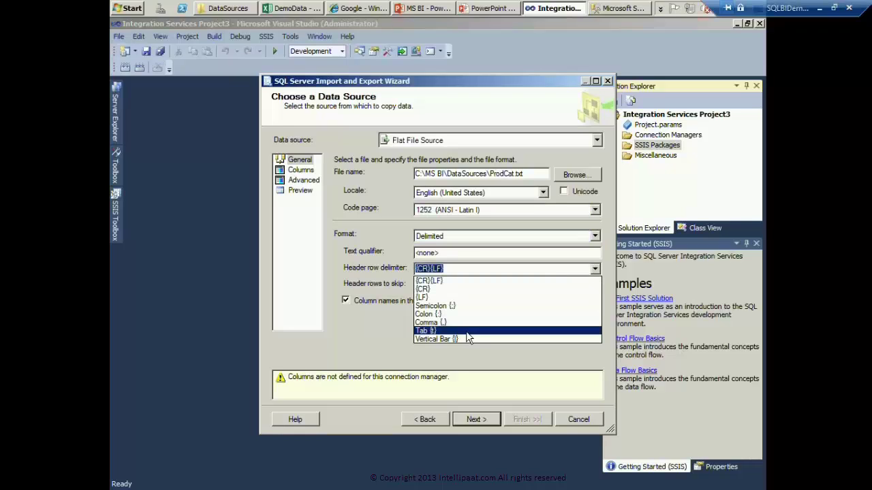
{"action": "left_click", "coordinate": [467, 333]}
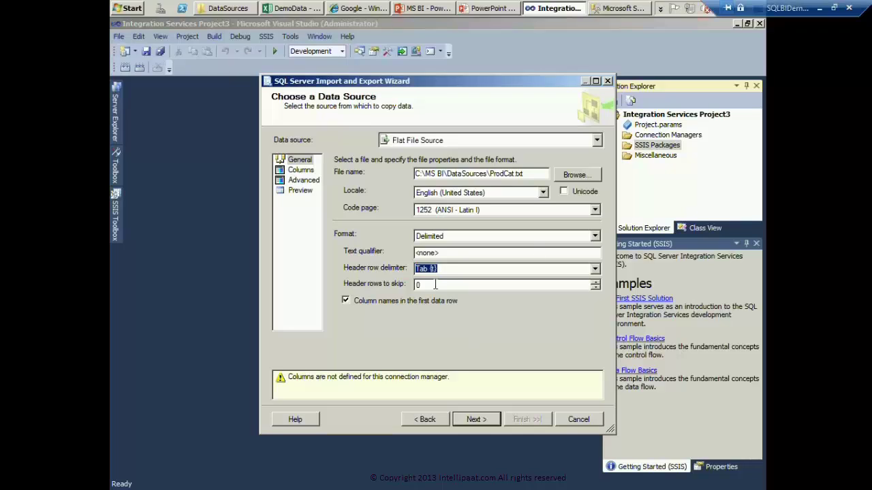
{"action": "key", "text": "Tab"}
Open ProdCat from the DataSources folder in Notepad and insert the line "Branch country - Germany" above the column names.
{"action": "left_click", "coordinate": [228, 8]}
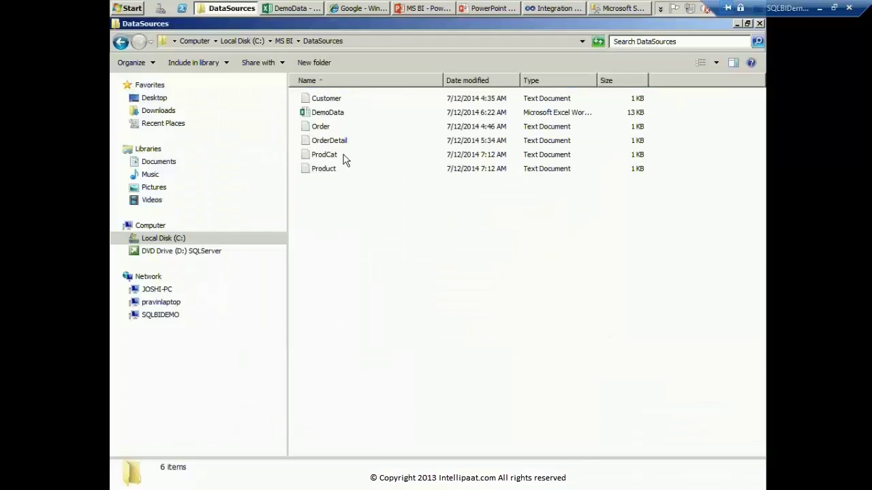
{"action": "left_click", "coordinate": [344, 155]}
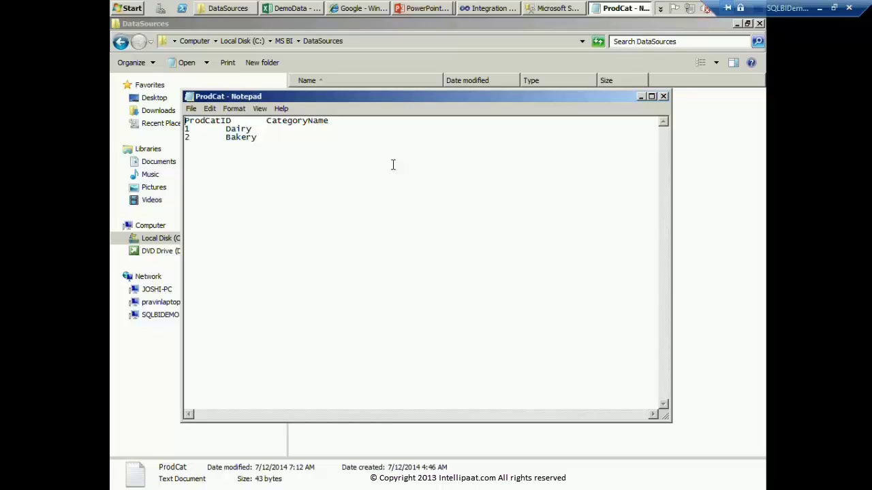
{"action": "key", "text": "ctrl+a"}
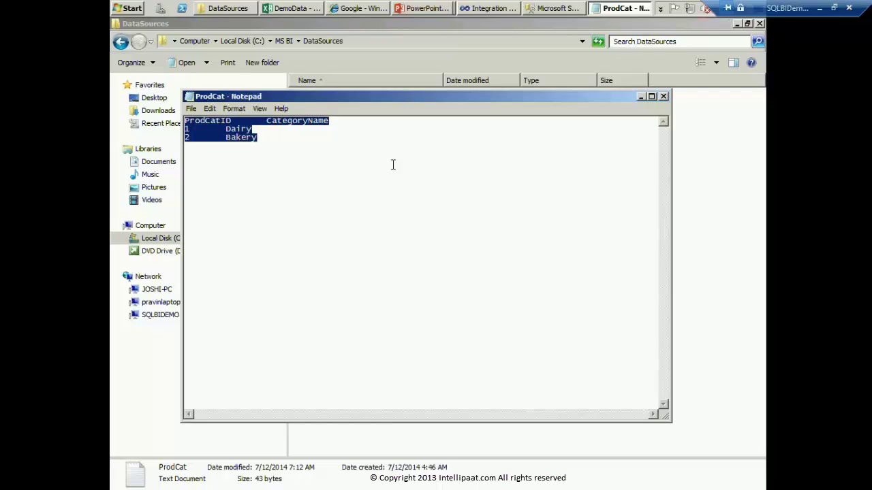
{"action": "key", "text": "ctrl+Home"}
{"action": "key", "text": "Return"}
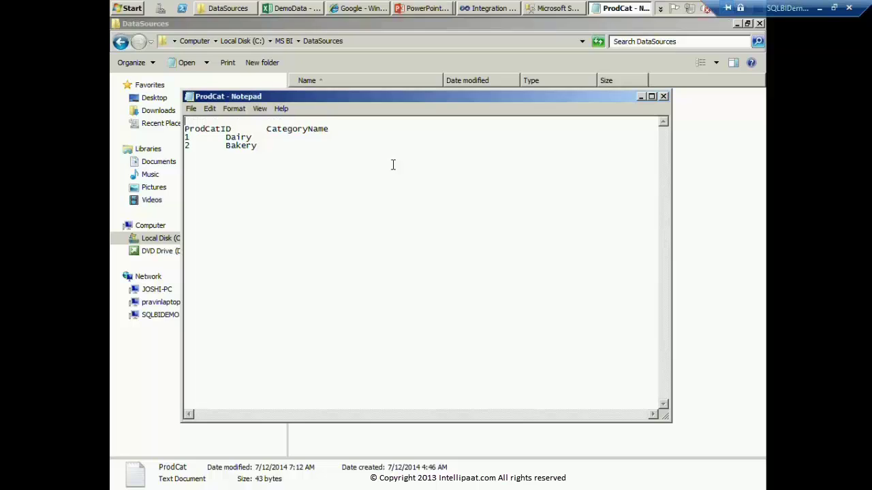
{"action": "type", "text": "Branch - Germany"}
{"action": "left_click", "coordinate": [220, 121]}
{"action": "type", "text": "country"}
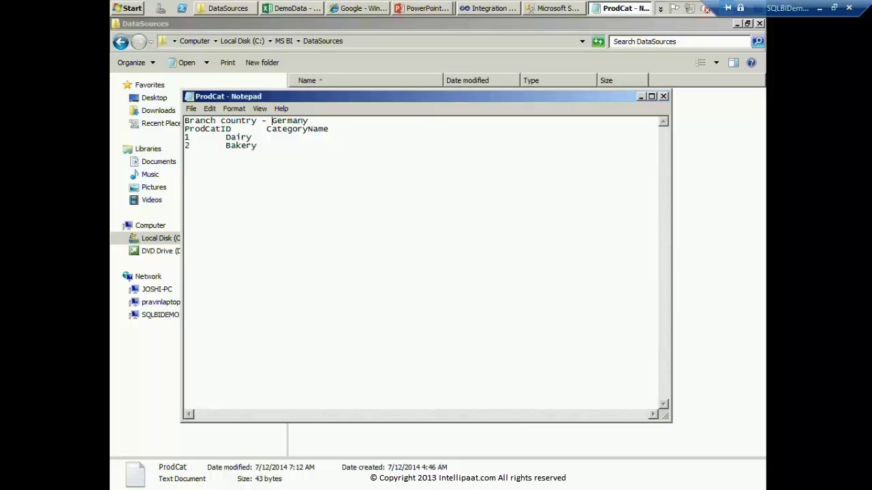
Add the line "Dump Created On - dd/mm/yyyy" below the branch country line in ProdCat.
{"action": "key", "text": "End"}
{"action": "key", "text": "Return"}
{"action": "type", "text": "Du"}
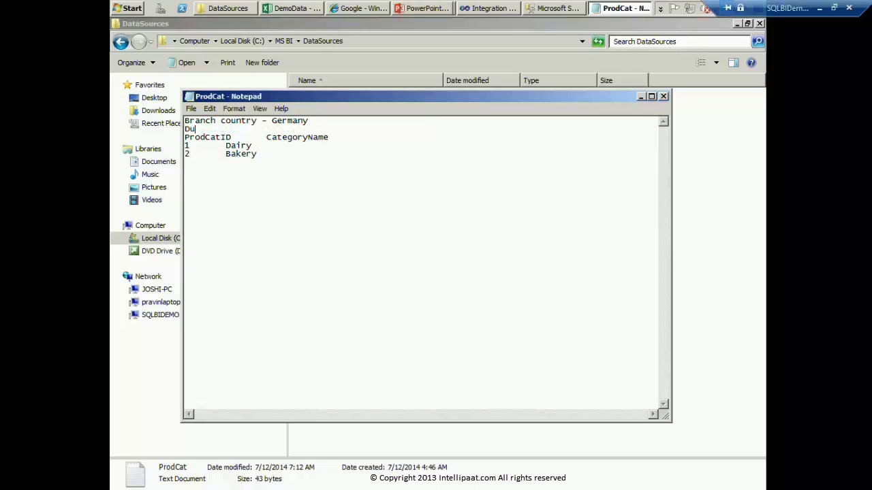
{"action": "type", "text": "mp Created On - dd/mm"}
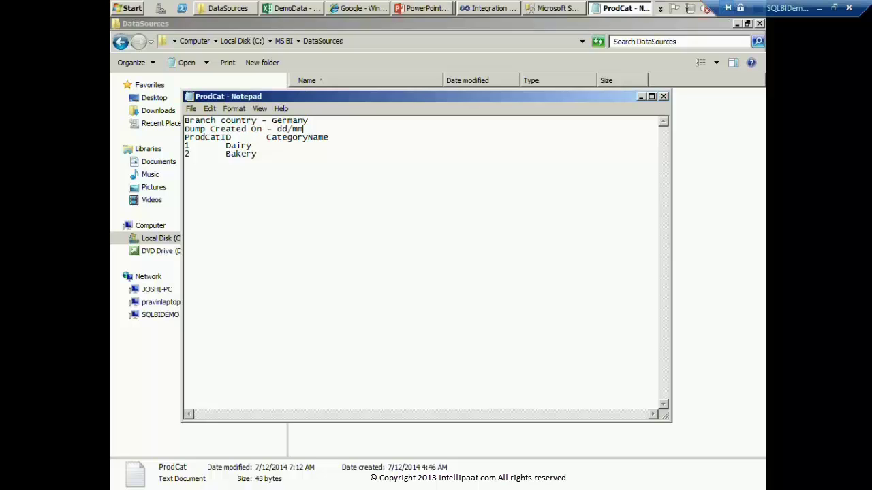
{"action": "type", "text": "/yyyy"}
Highlight the two added header lines in ProdCat and close the file without saving the changes.
{"action": "key", "text": "shift+Up"}
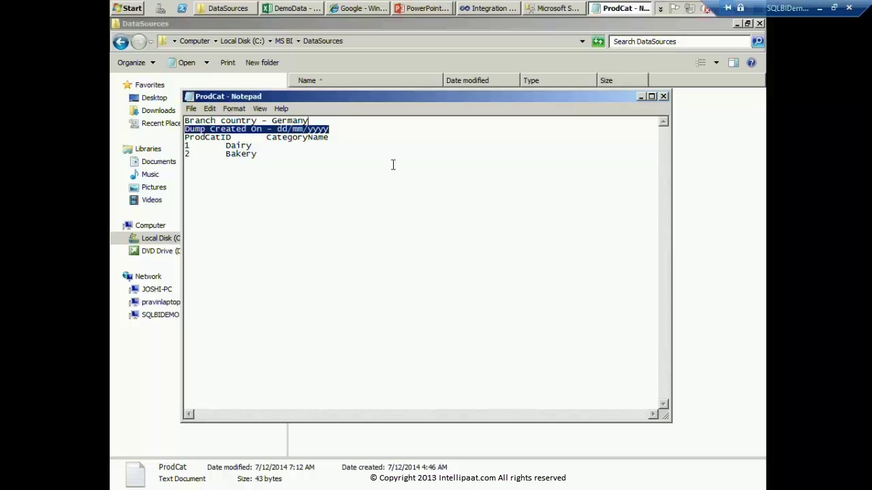
{"action": "left_click", "coordinate": [393, 164]}
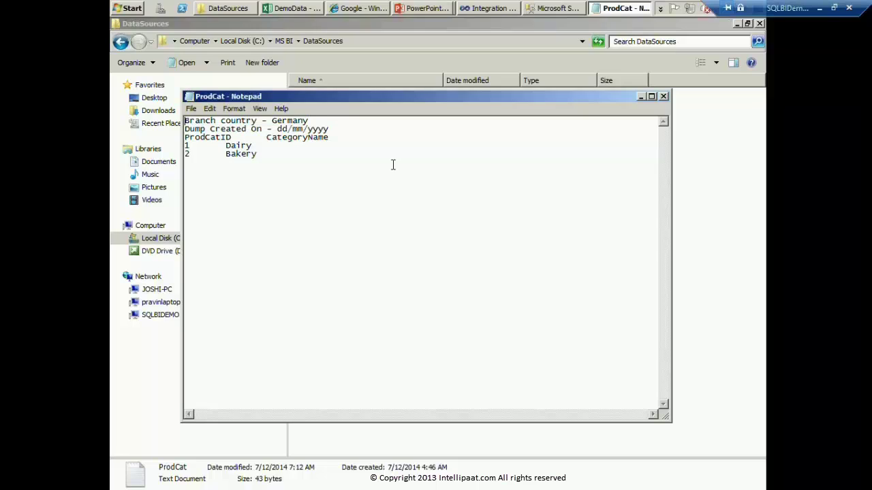
{"action": "key", "text": "shift+Down"}
{"action": "key", "text": "shift+End"}
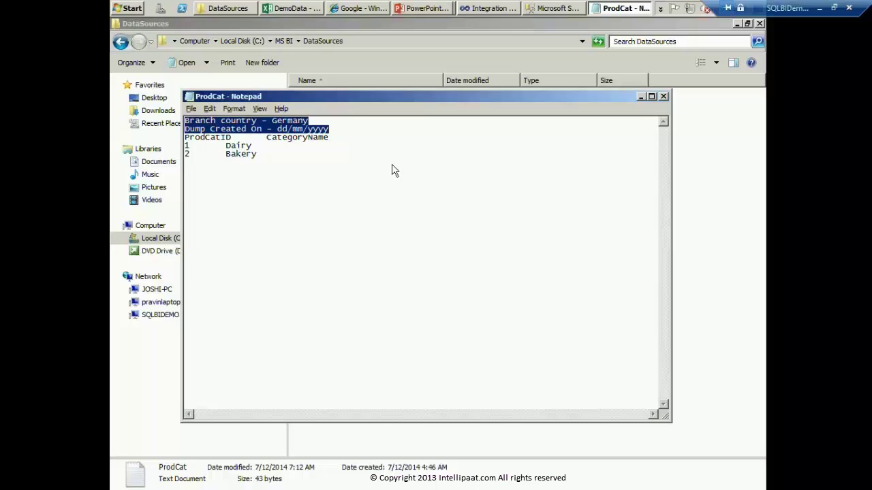
{"action": "key", "text": "alt+F4"}
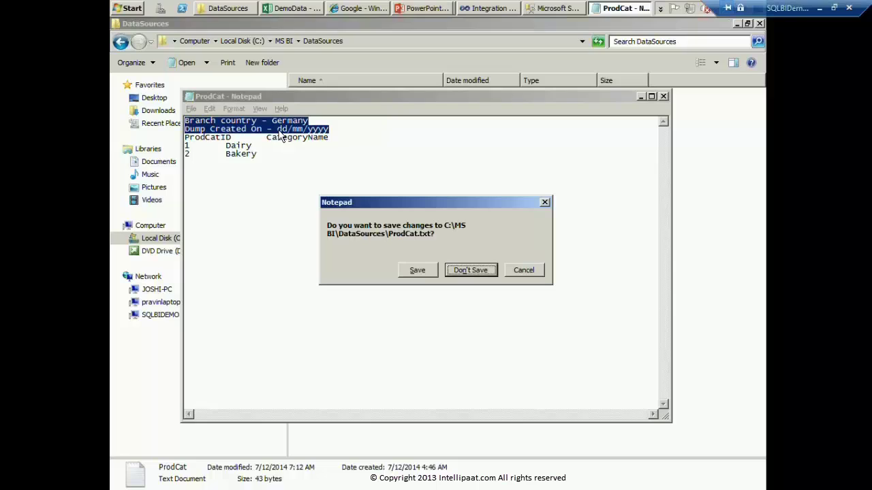
{"action": "left_click", "coordinate": [485, 270]}
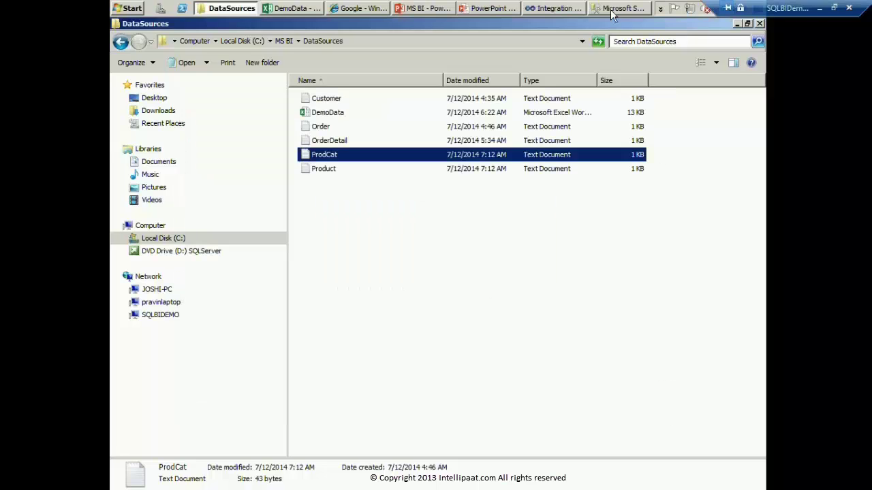
Return to the import wizard, check the delimiters and preview rows of the ProdCat.txt columns, and proceed to the destination settings.
{"action": "mouse_move", "coordinate": [611, 14]}
{"action": "left_click", "coordinate": [567, 38]}
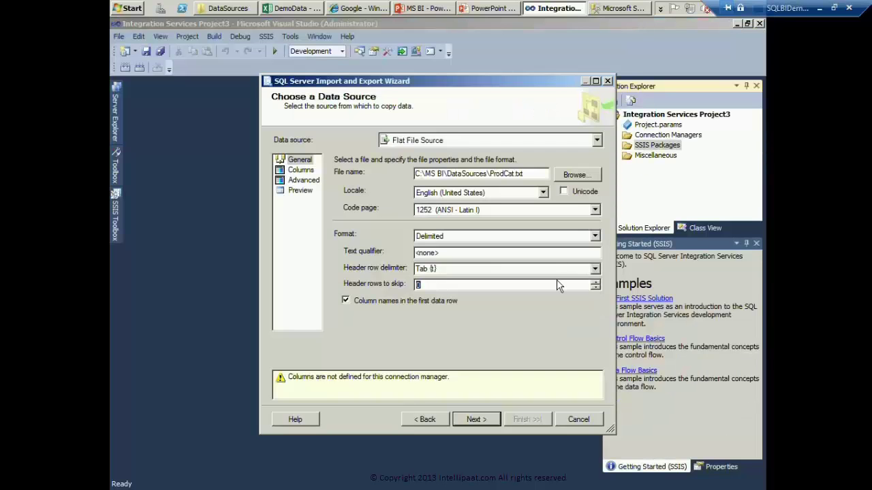
{"action": "left_click", "coordinate": [450, 286]}
{"action": "left_click", "coordinate": [300, 173]}
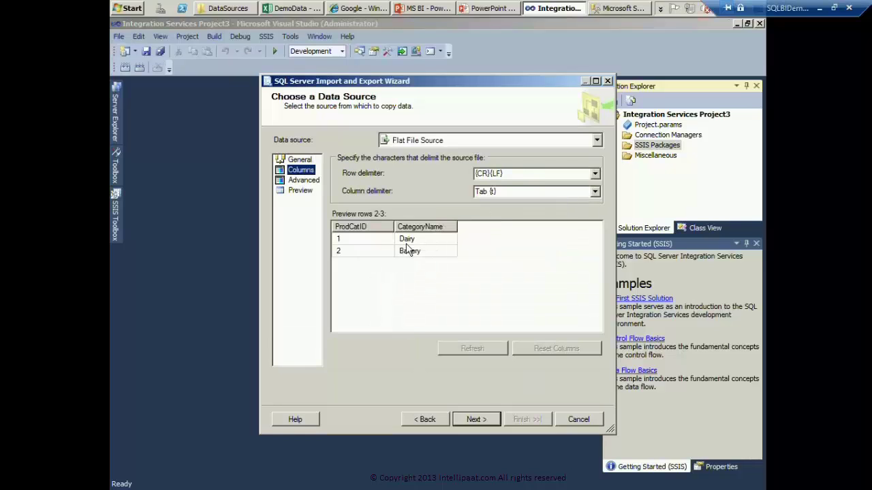
{"action": "left_click", "coordinate": [405, 243]}
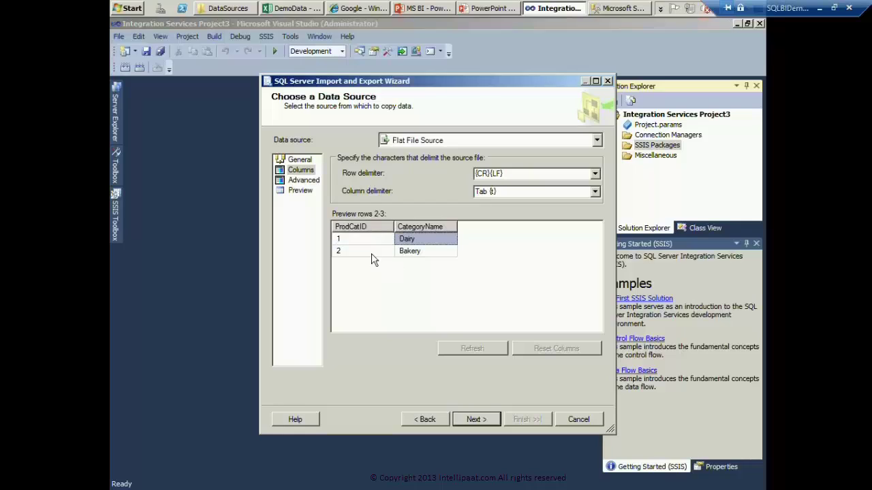
{"action": "left_click", "coordinate": [415, 252]}
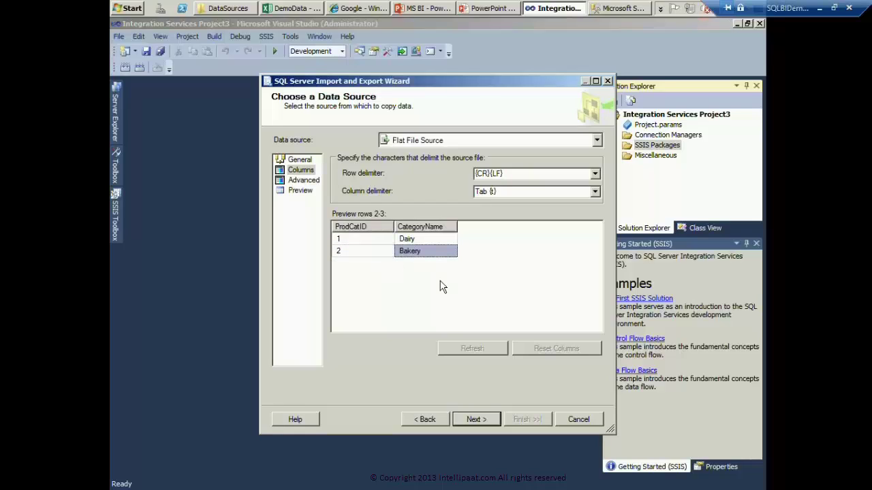
{"action": "left_click", "coordinate": [476, 420]}
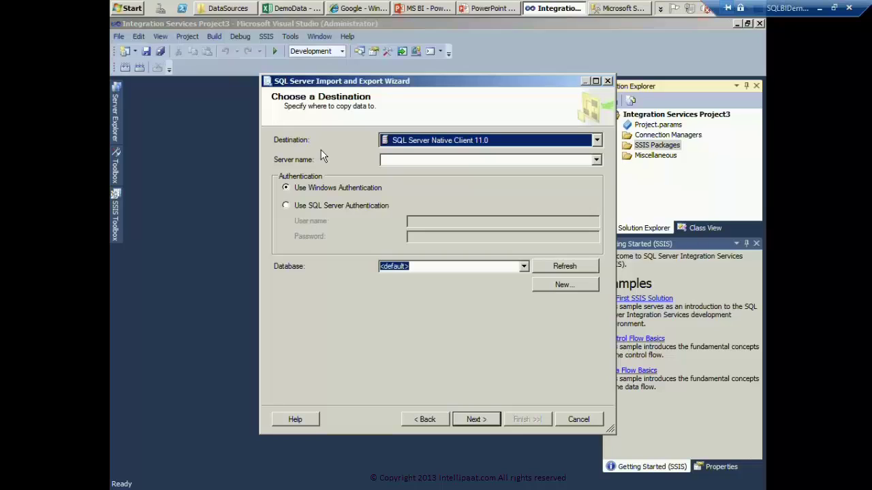
Keep SQL Server Native Client 11.0 as the destination and select SQLBIDEMO as the server.
{"action": "left_click", "coordinate": [434, 146]}
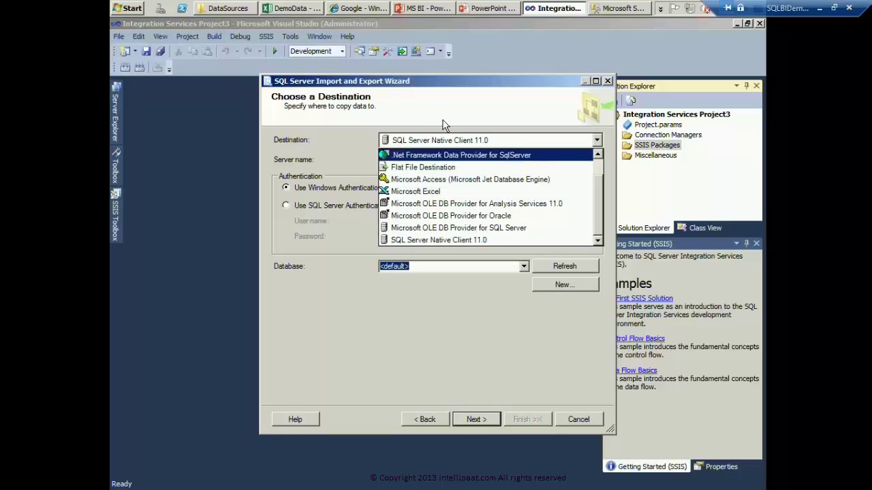
{"action": "left_click", "coordinate": [444, 140]}
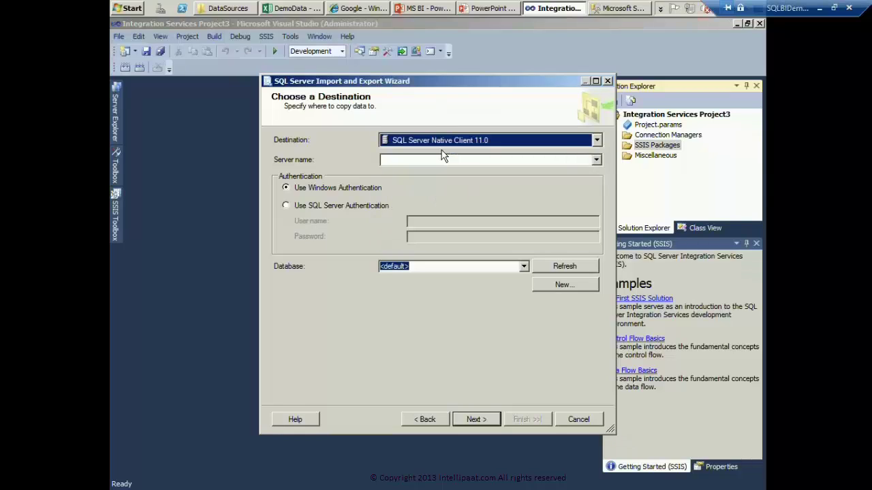
{"action": "left_click", "coordinate": [487, 162]}
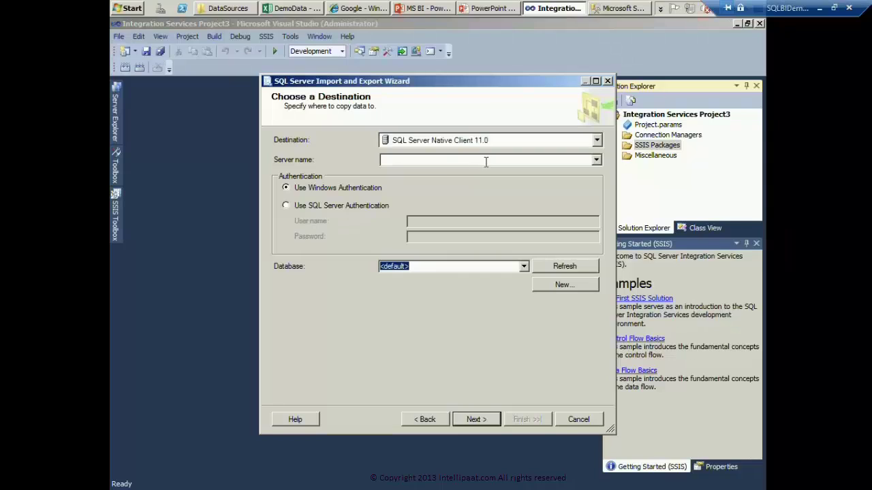
{"action": "left_click", "coordinate": [596, 162]}
{"action": "left_click", "coordinate": [598, 161]}
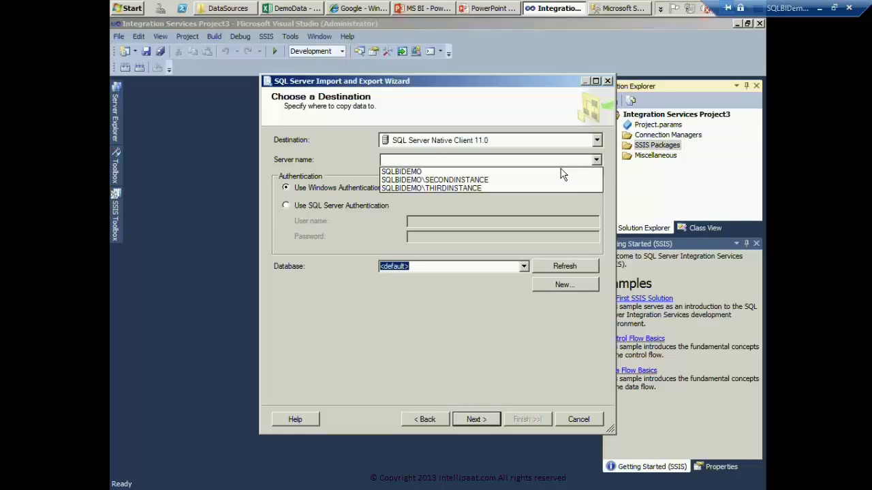
{"action": "left_click", "coordinate": [434, 172]}
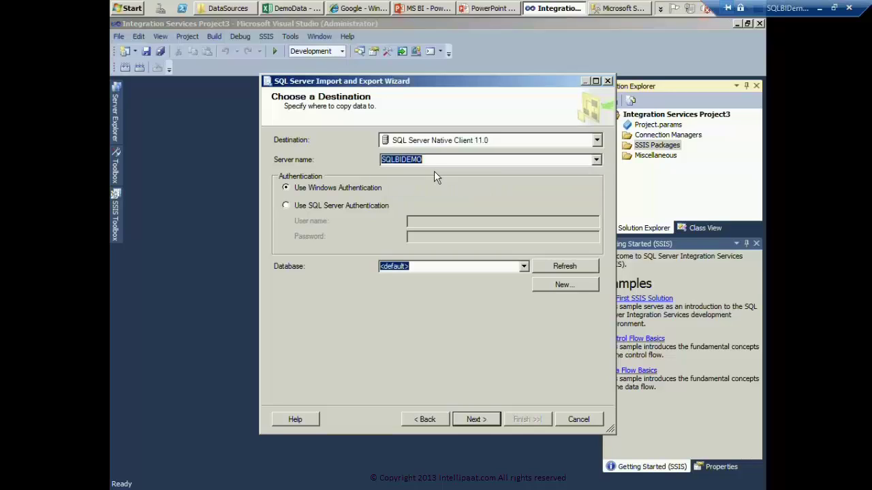
Try SQL Server Authentication with a login user name, and switch back to Windows Authentication.
{"action": "left_click", "coordinate": [373, 188]}
{"action": "left_click", "coordinate": [425, 161]}
{"action": "left_click", "coordinate": [373, 208]}
{"action": "left_click", "coordinate": [437, 223]}
{"action": "type", "text": "s"}
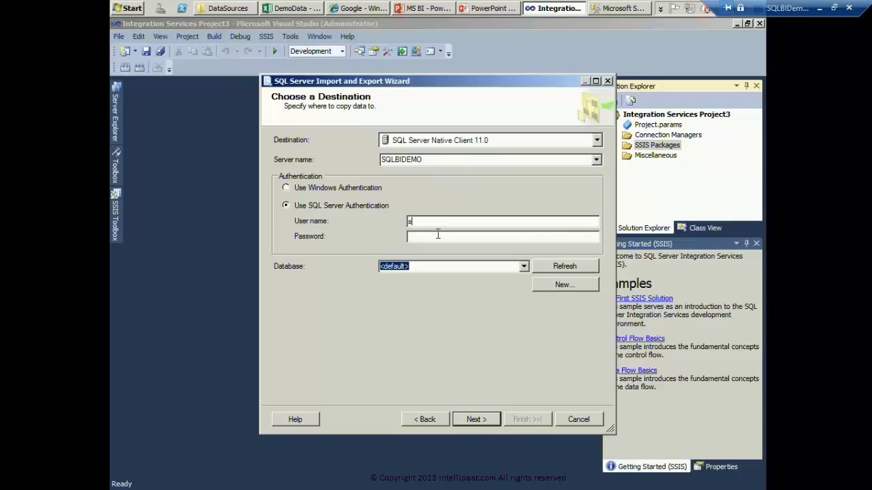
{"action": "type", "text": "a"}
{"action": "left_click", "coordinate": [348, 188]}
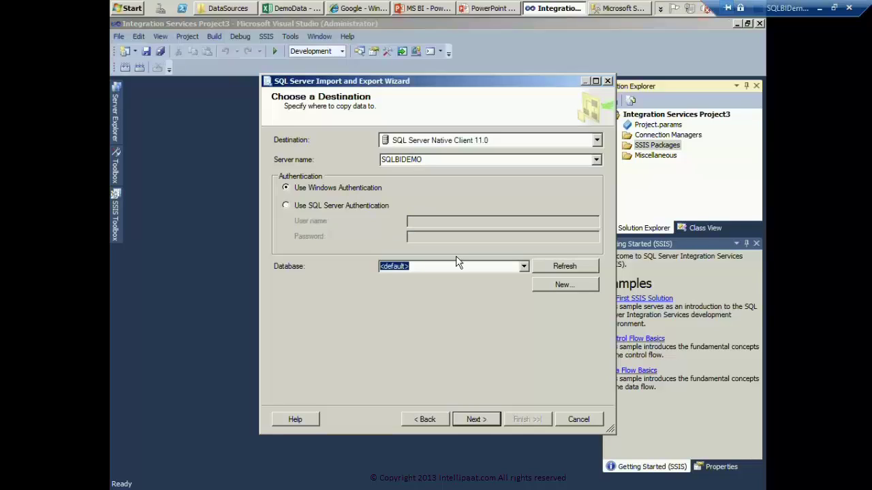
Select MSBI as the destination database and keep [dbo].[ProdCat] as the destination table for ProdCat.txt.
{"action": "left_click", "coordinate": [523, 266]}
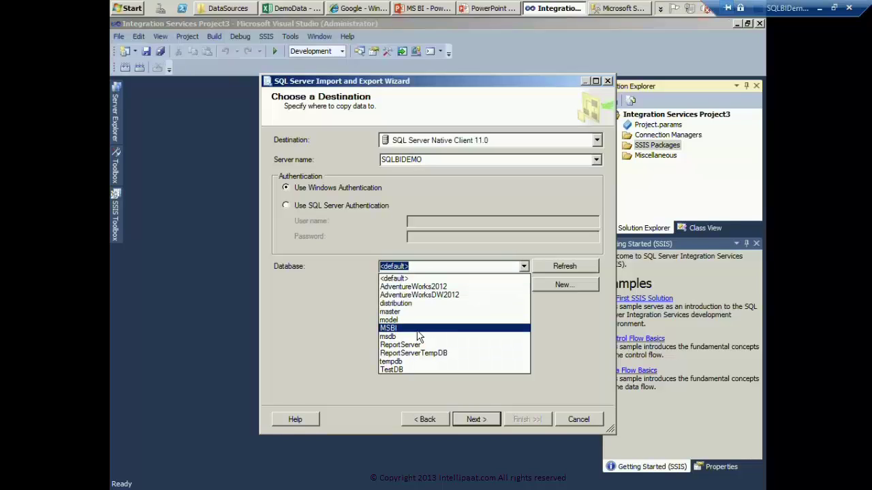
{"action": "left_click", "coordinate": [418, 332]}
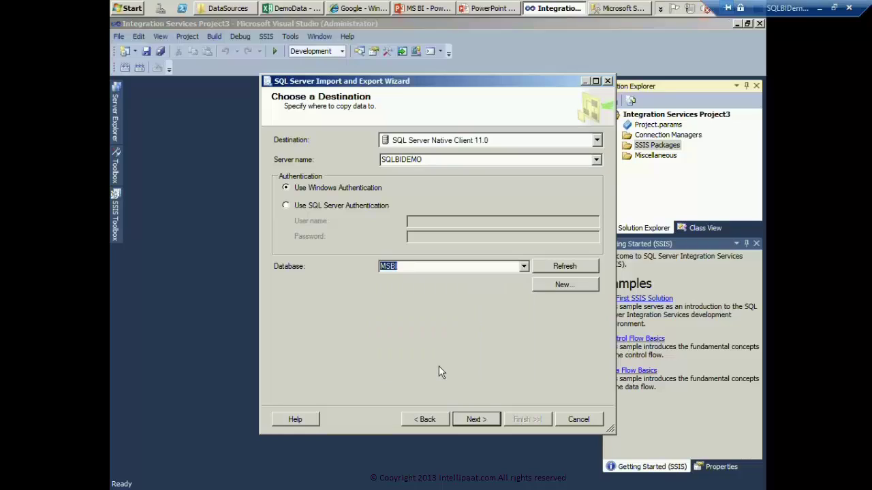
{"action": "left_click", "coordinate": [481, 418]}
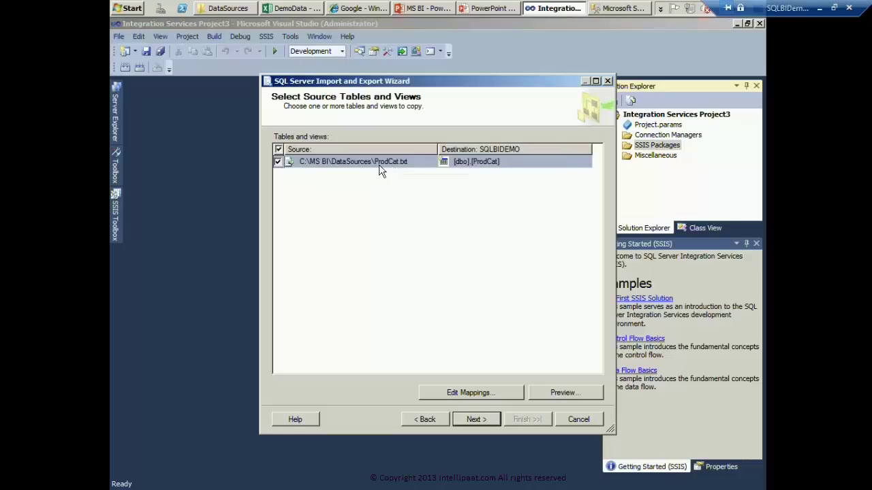
{"action": "left_click", "coordinate": [494, 164]}
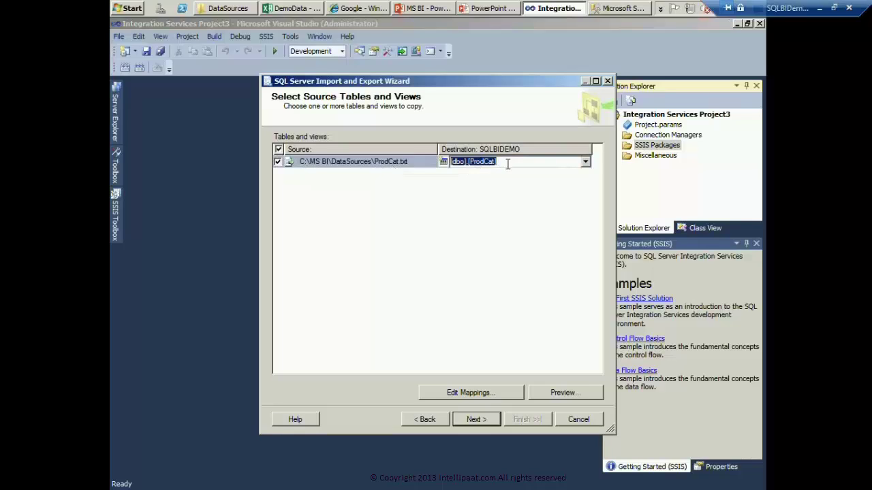
{"action": "left_click", "coordinate": [566, 344]}
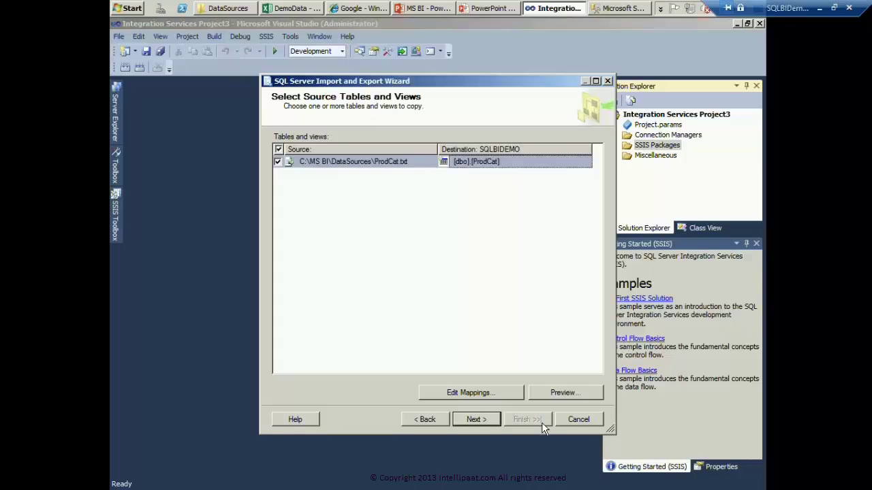
Edit the column mappings for ProdCat.txt so the destination table is dropped and re-created.
{"action": "left_click", "coordinate": [500, 392]}
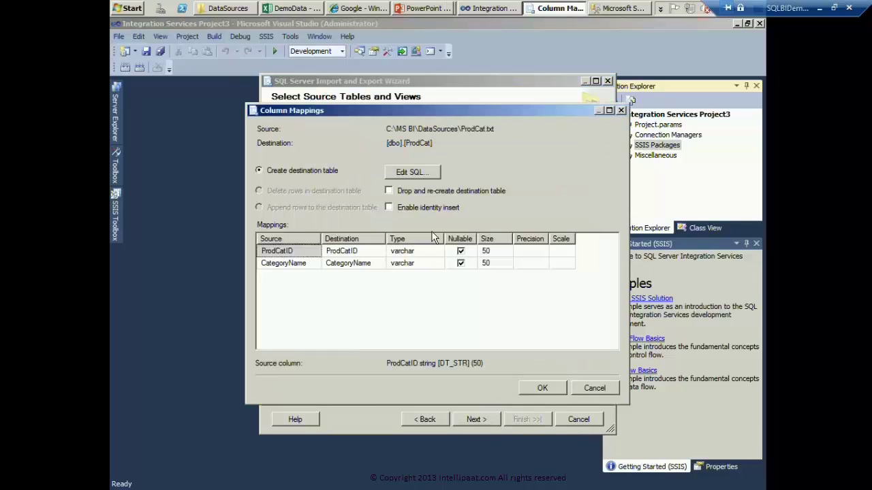
{"action": "left_click", "coordinate": [451, 191]}
{"action": "left_click", "coordinate": [547, 386]}
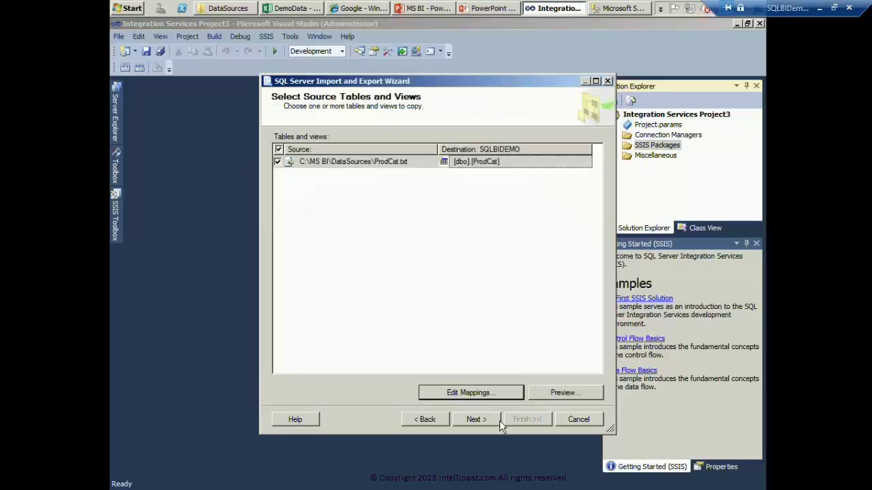
Proceed to the wizard summary, finish generating the package, and close the import wizard.
{"action": "left_click", "coordinate": [487, 422]}
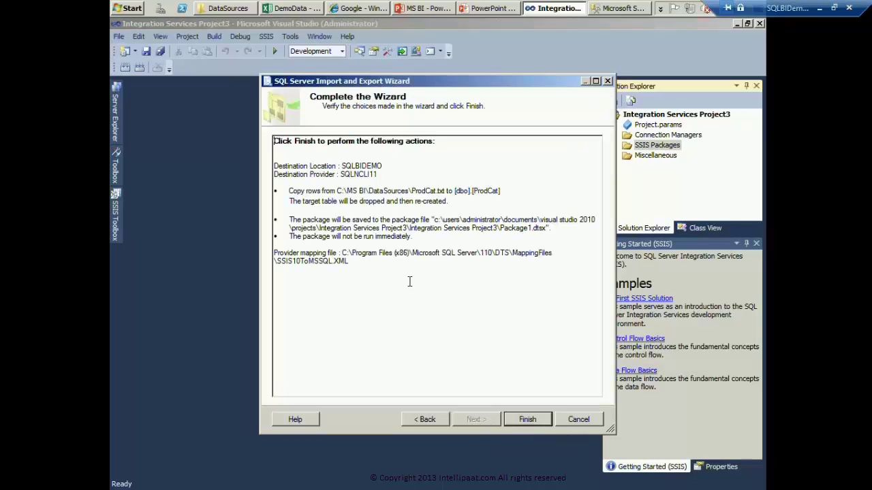
{"action": "left_click", "coordinate": [525, 418]}
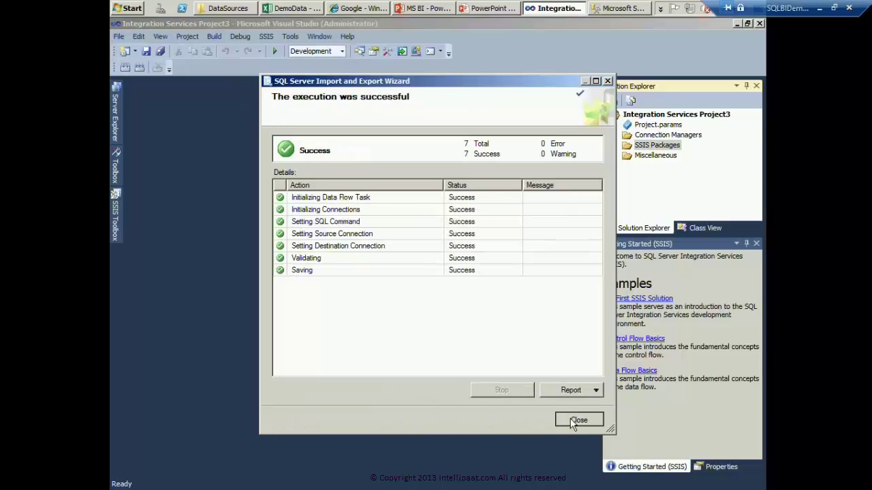
{"action": "left_click", "coordinate": [573, 420]}
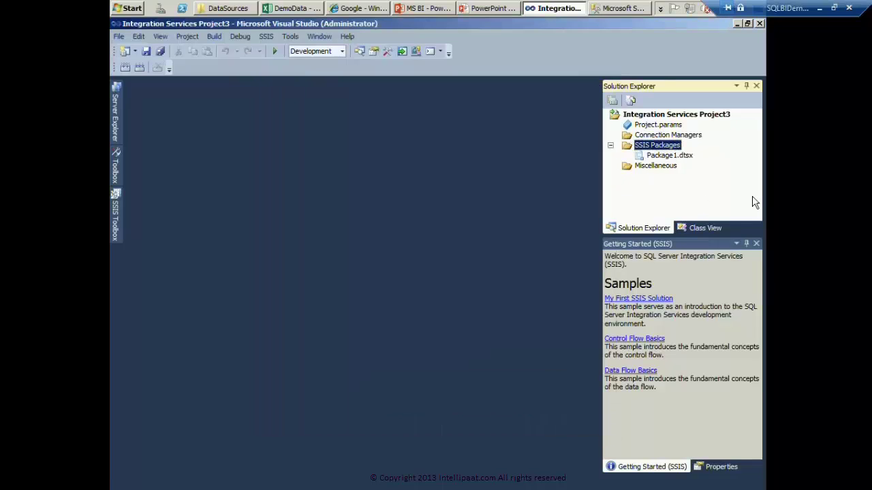
Open the Package1.dtsx package in the designer and rename it as pkgProdCat.dtsx.
{"action": "double_click", "coordinate": [669, 155]}
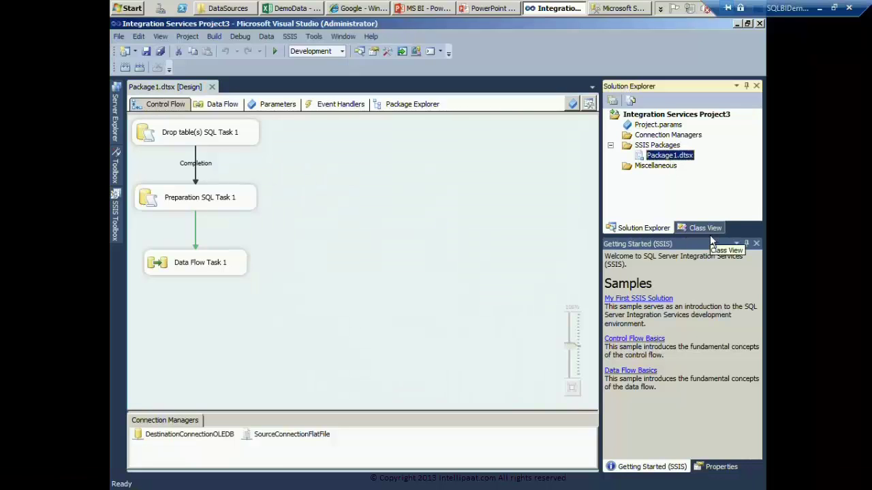
{"action": "key", "text": "F2"}
{"action": "key", "text": "shift+Left"}
{"action": "key", "text": "shift+Left"}
{"action": "key", "text": "shift+Left"}
{"action": "key", "text": "shift+Left"}
{"action": "key", "text": "shift+Left"}
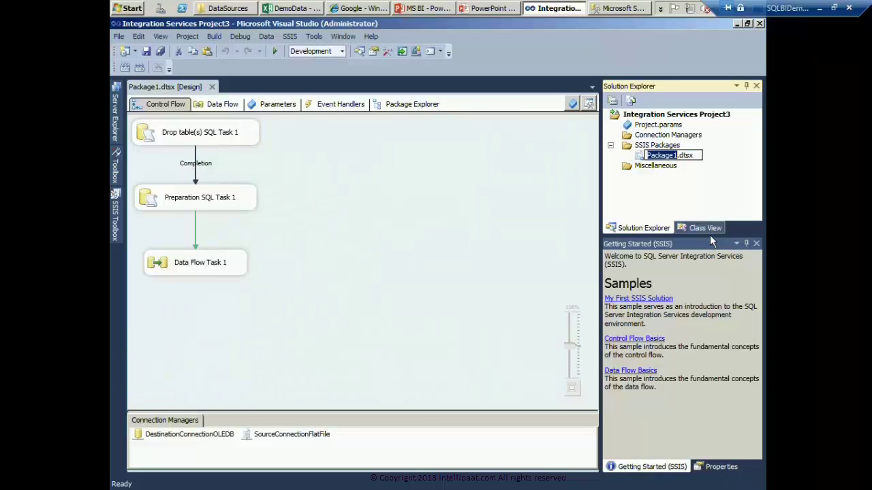
{"action": "type", "text": "pk"}
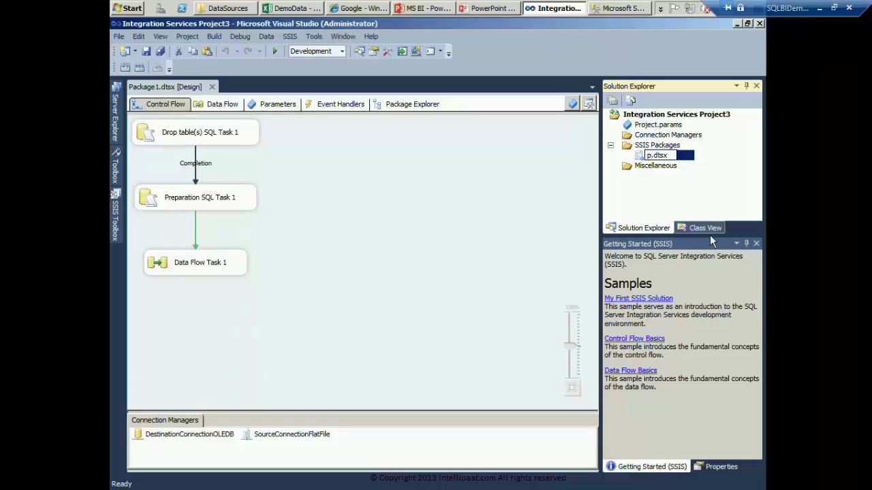
{"action": "type", "text": "gProdCat"}
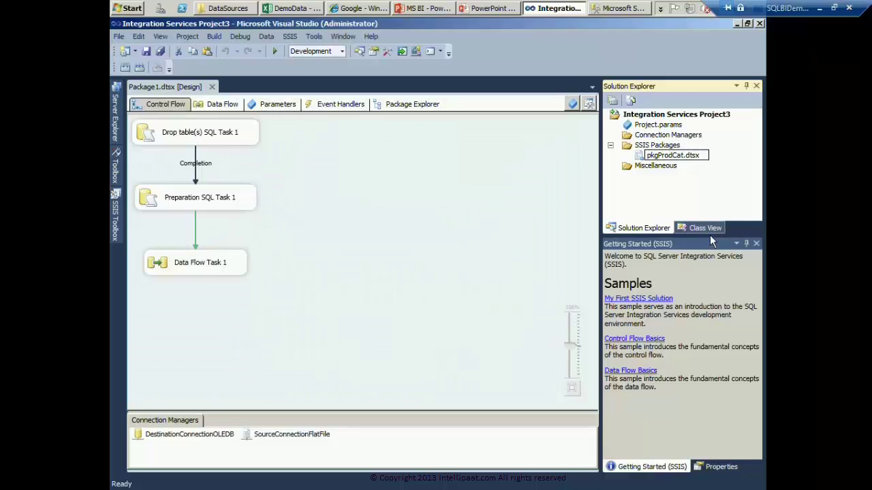
{"action": "key", "text": "Return"}
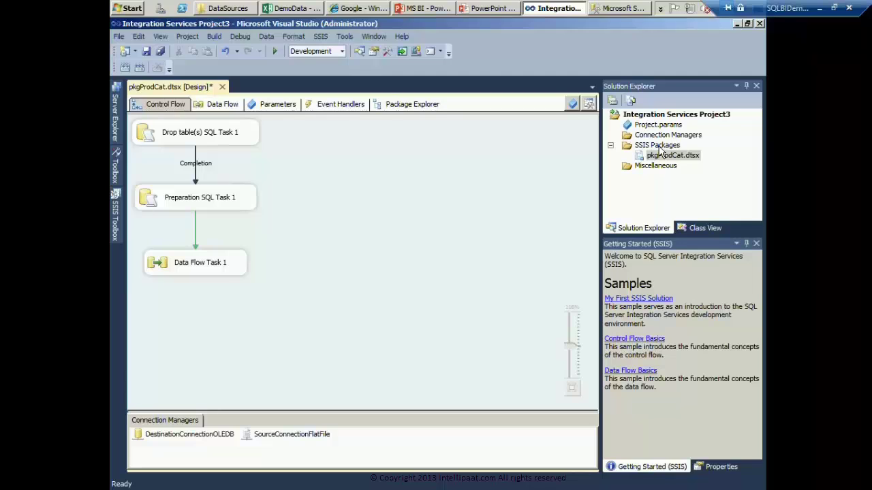
{"action": "left_click", "coordinate": [658, 145]}
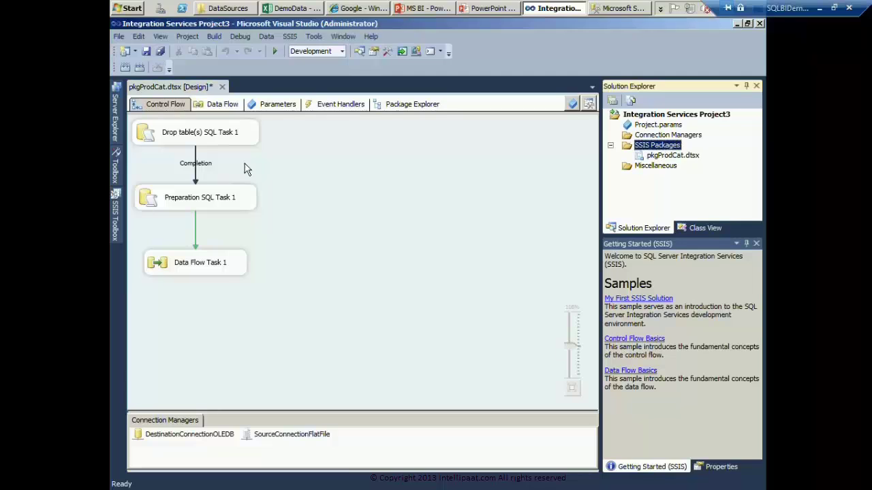
{"action": "right_click", "coordinate": [661, 147]}
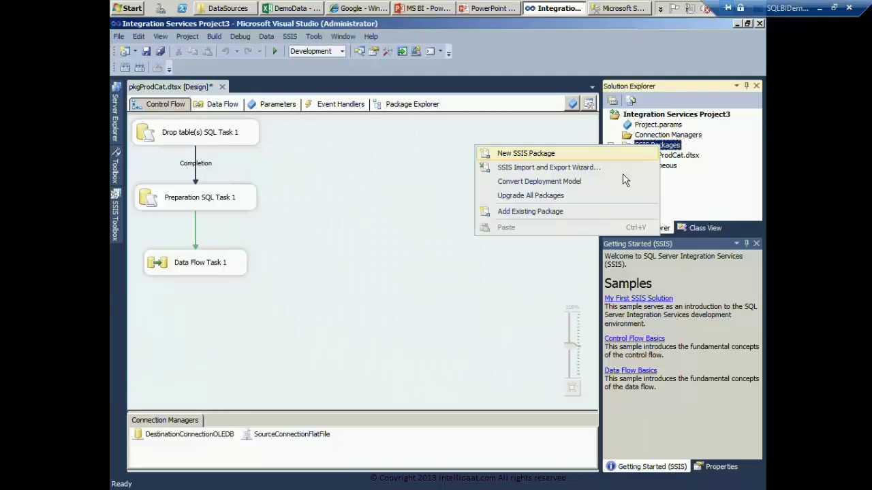
{"action": "left_click", "coordinate": [548, 168]}
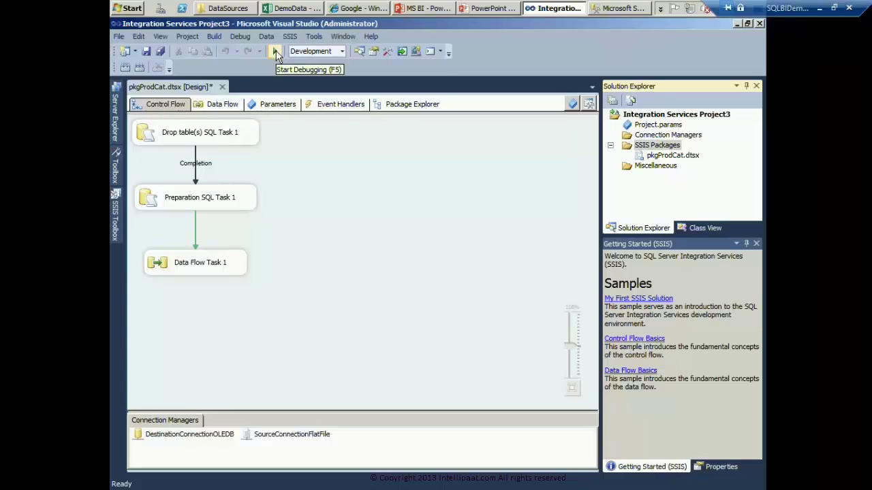
Save all project items and go through the tasks in the control flow of pkgProdCat.dtsx.
{"action": "left_click", "coordinate": [160, 52]}
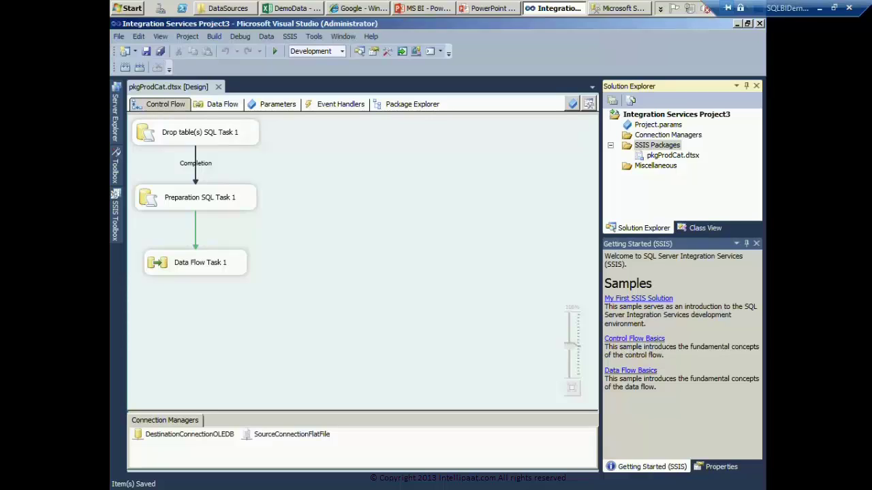
{"action": "left_click", "coordinate": [240, 181]}
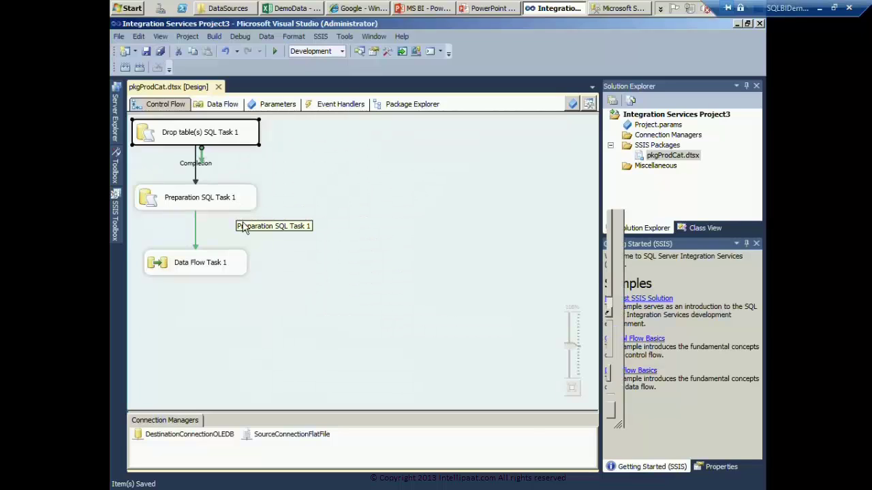
{"action": "double_click", "coordinate": [244, 229]}
{"action": "key", "text": "Escape"}
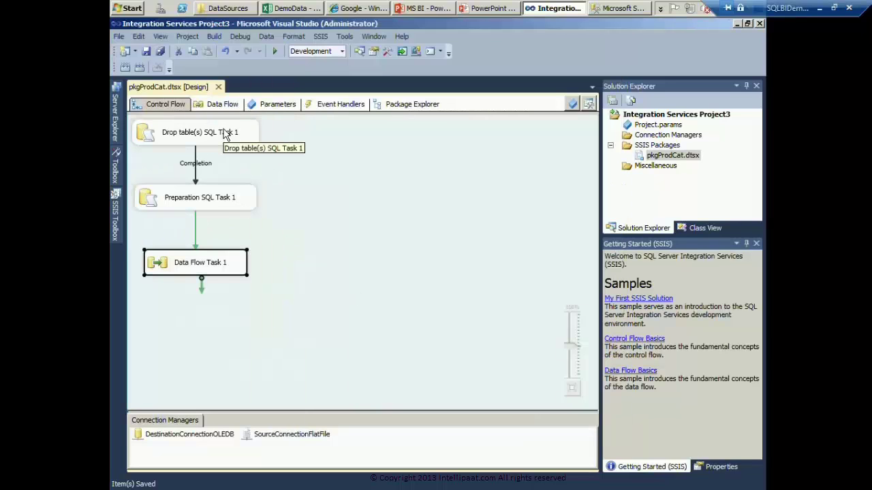
Open Drop table(s) SQL Task 1 for editing and check its SQLStatement property.
{"action": "left_click", "coordinate": [226, 135]}
{"action": "right_click", "coordinate": [228, 135]}
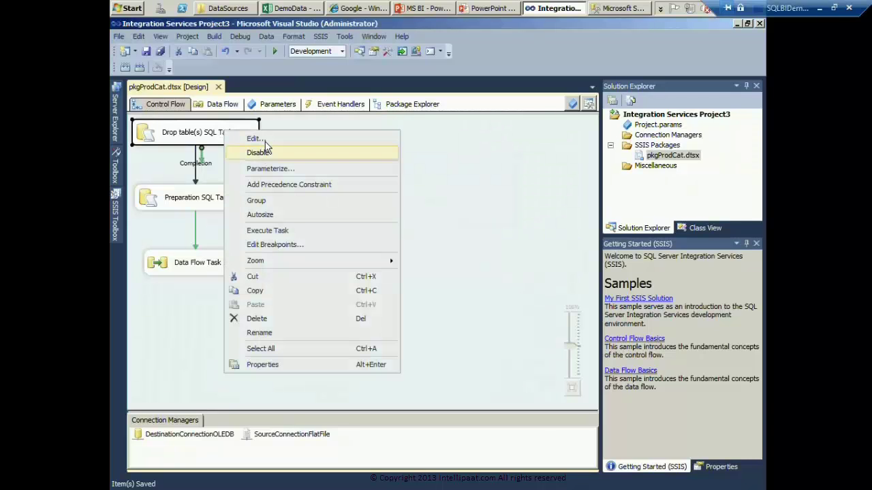
{"action": "left_click", "coordinate": [256, 139]}
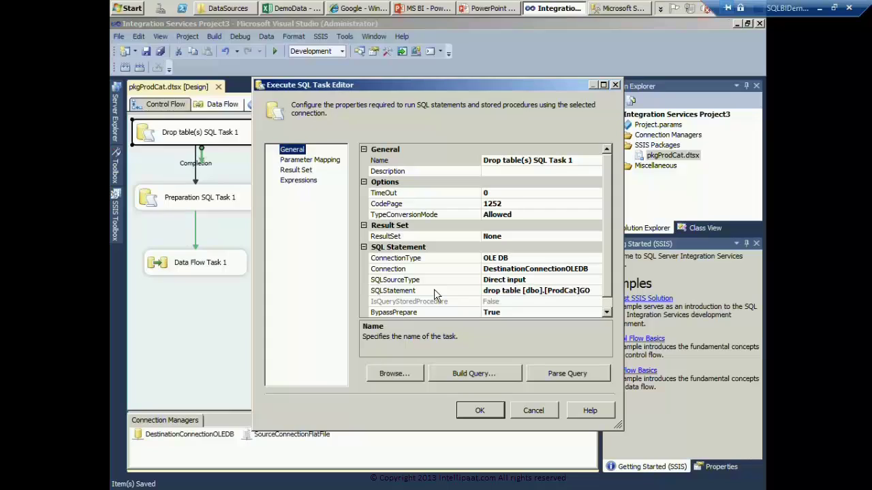
{"action": "left_click", "coordinate": [434, 293]}
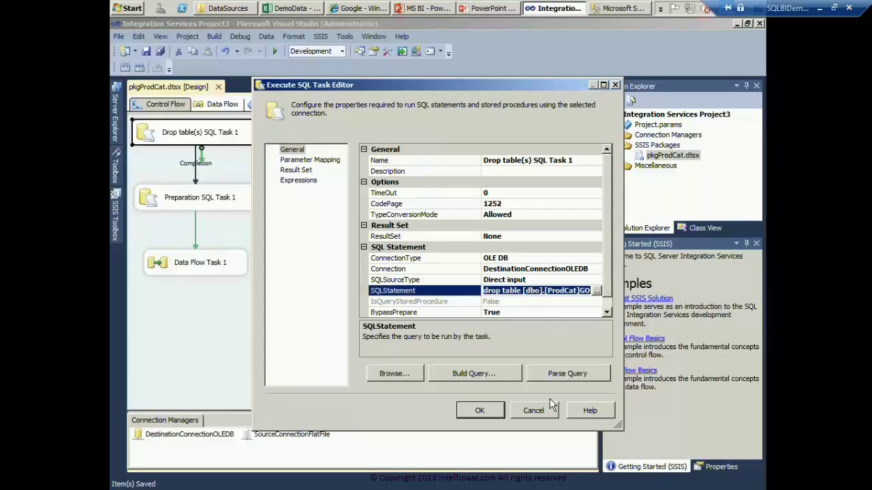
{"action": "left_click_drag", "start_coordinate": [543, 410], "coordinate": [522, 391]}
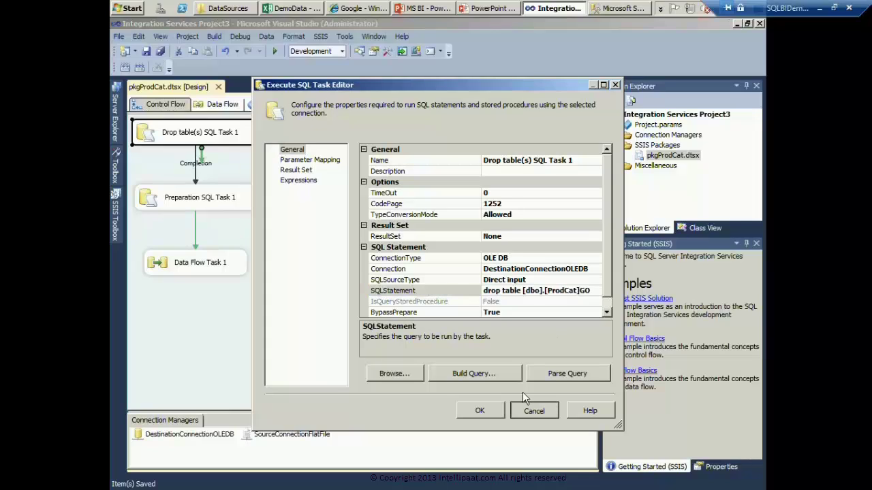
Try to open the drop statement in the query builder, check the ConnectionType property, and close the task editor.
{"action": "left_click", "coordinate": [489, 371]}
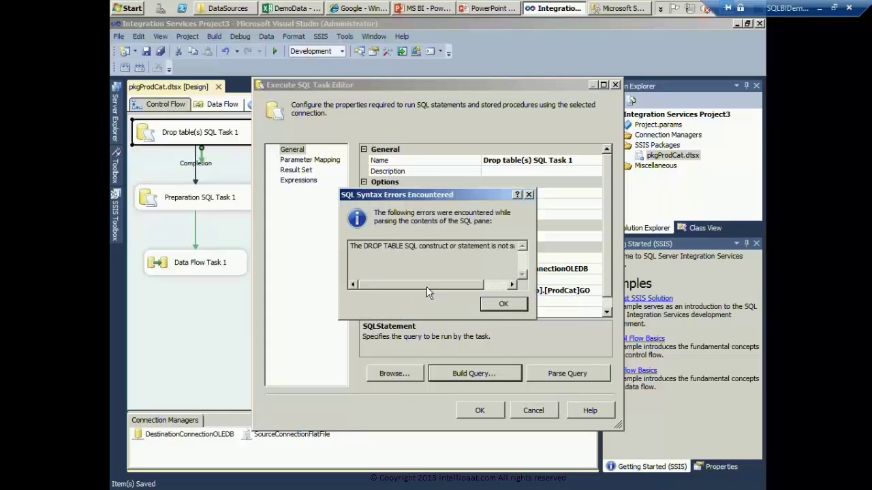
{"action": "left_click", "coordinate": [502, 304]}
{"action": "key", "text": "Escape"}
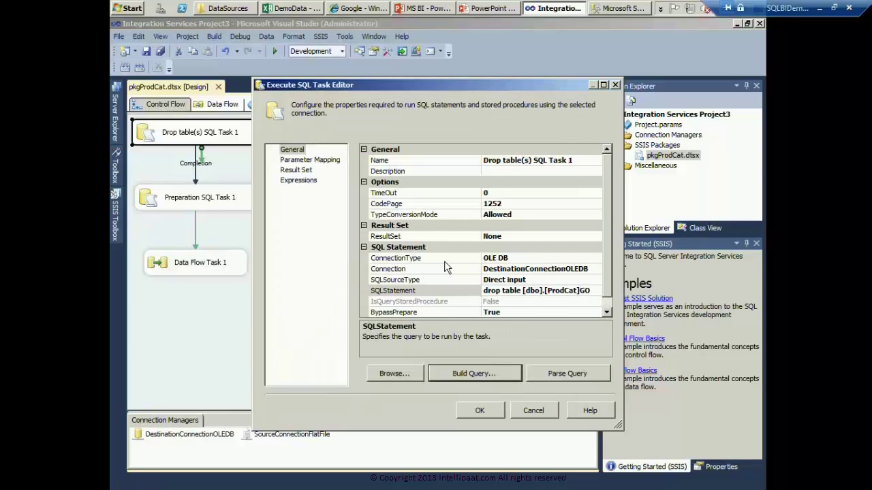
{"action": "left_click", "coordinate": [445, 262]}
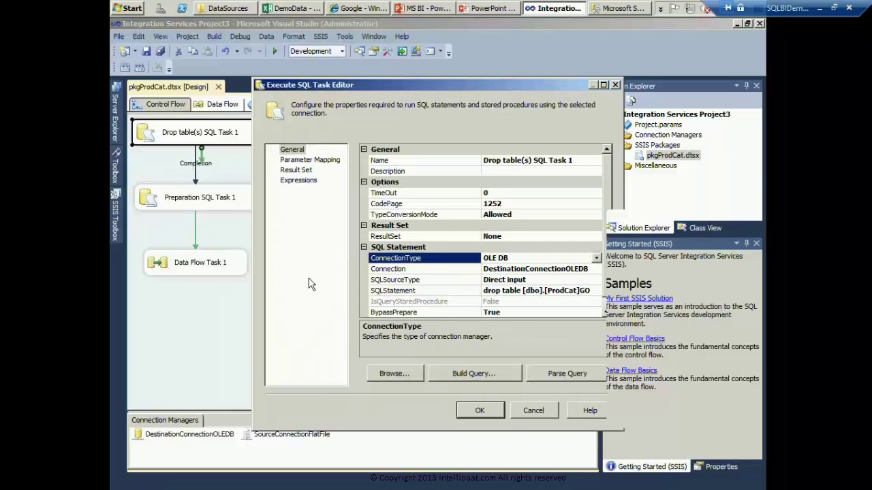
{"action": "left_click", "coordinate": [479, 410]}
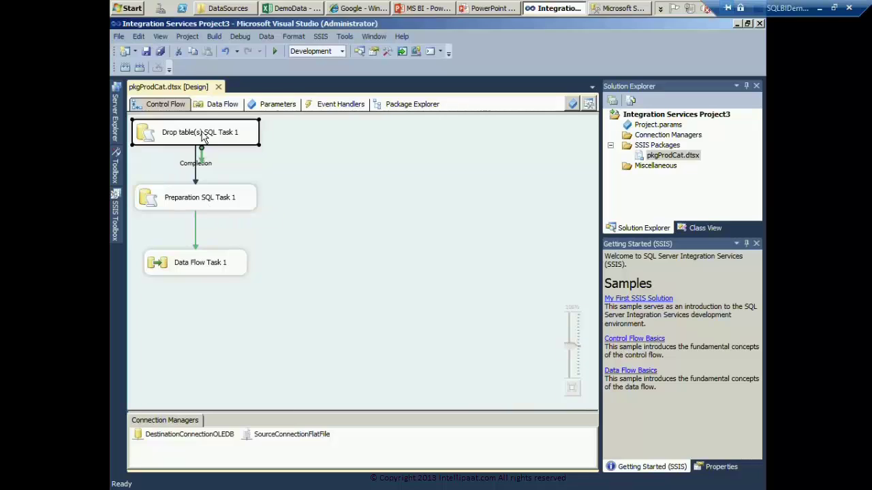
Rename Drop table(s) SQL Task 1 as Drop ProdCat.
{"action": "key", "text": "F2"}
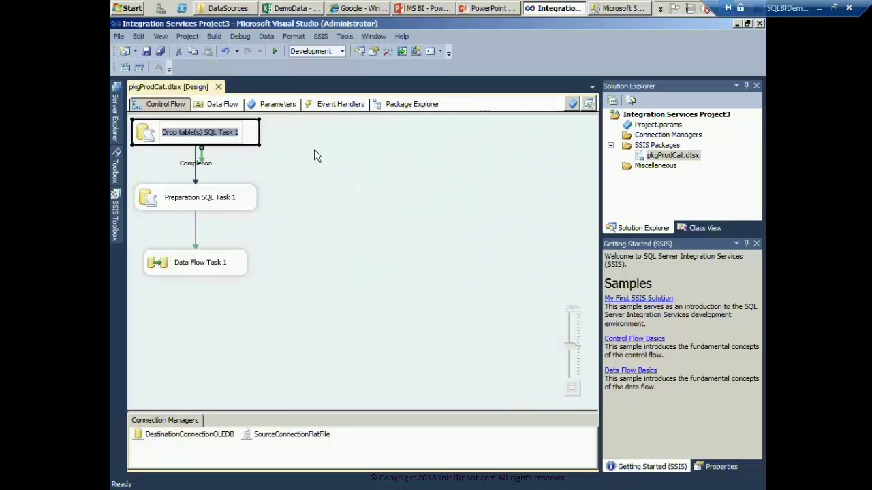
{"action": "type", "text": "Drop"}
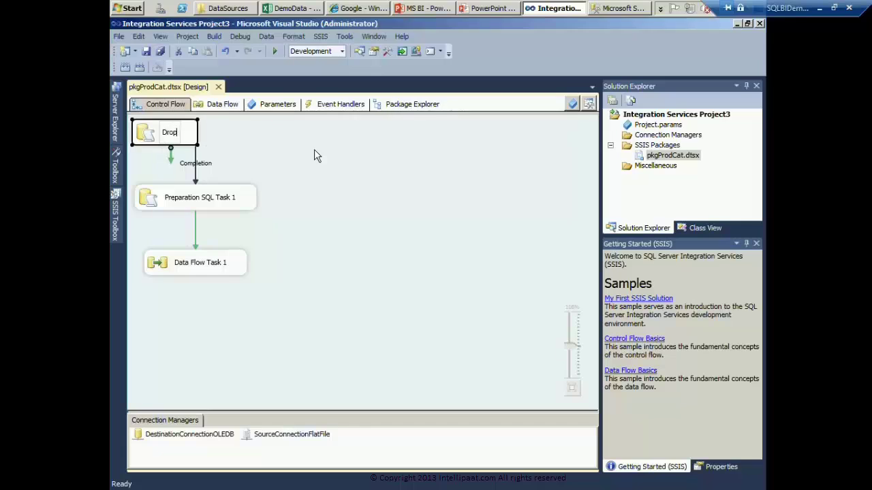
{"action": "type", "text": " ProdCat"}
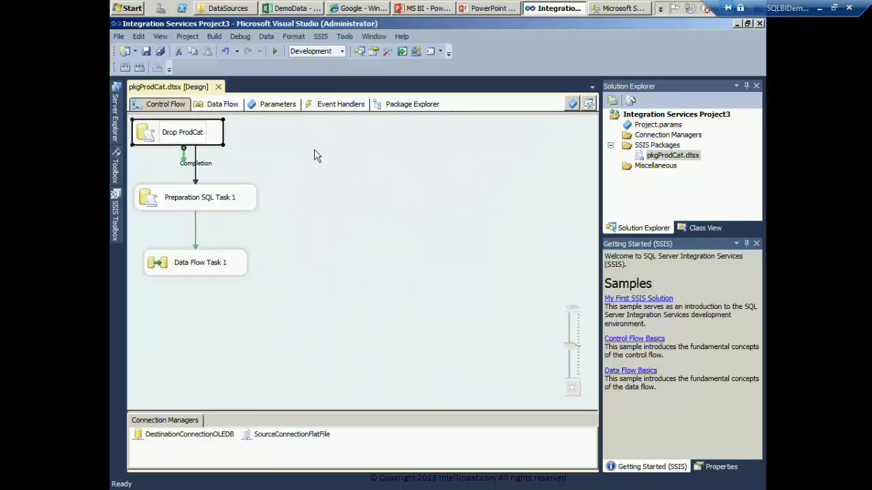
{"action": "left_click", "coordinate": [314, 156]}
Open Preparation SQL Task 1 for editing and set its name to Prep ProdCat.
{"action": "left_click", "coordinate": [223, 203]}
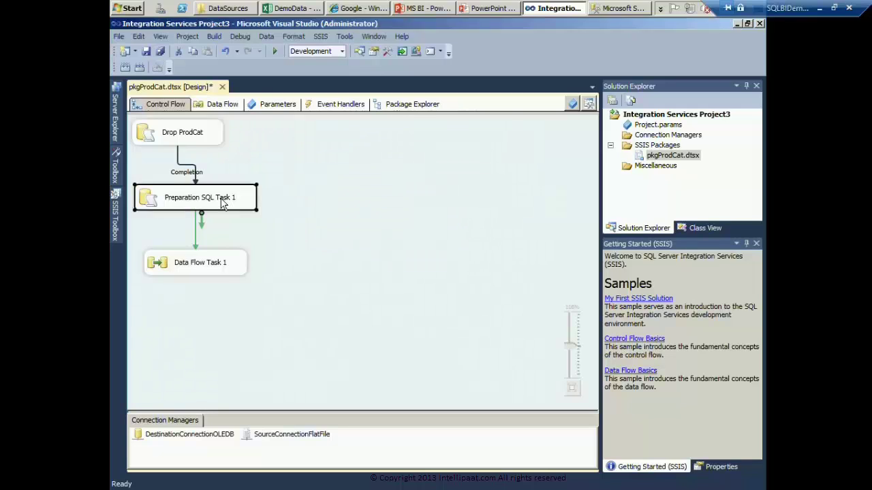
{"action": "right_click", "coordinate": [238, 210]}
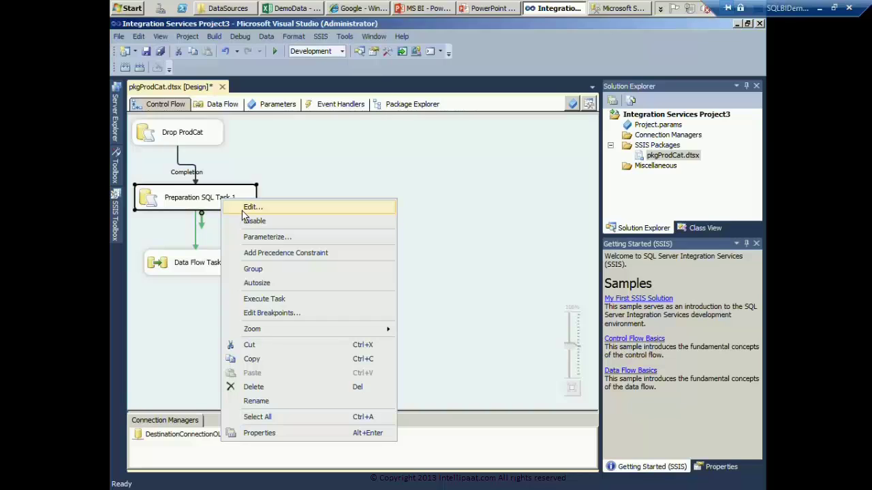
{"action": "left_click", "coordinate": [249, 208]}
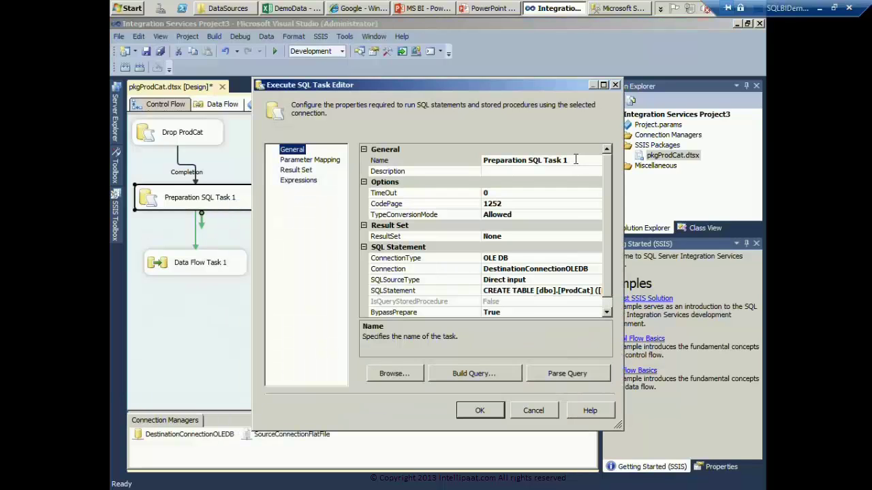
{"action": "left_click", "coordinate": [421, 160]}
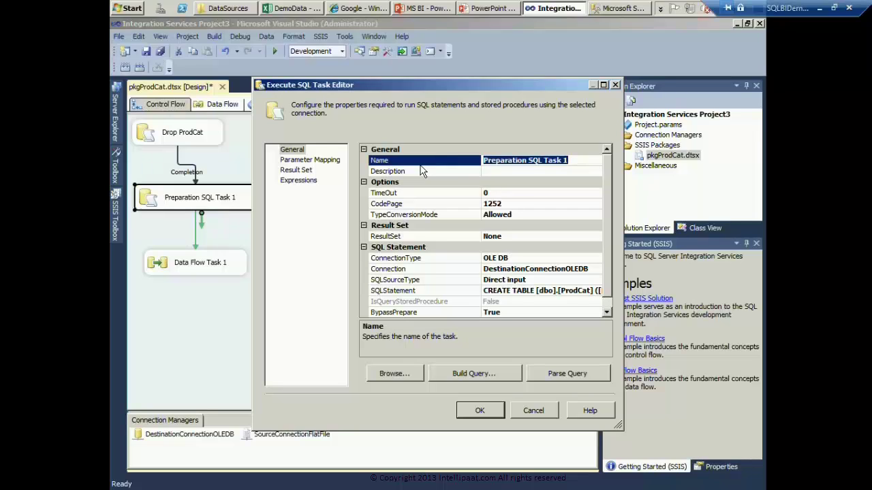
{"action": "type", "text": "Prep"}
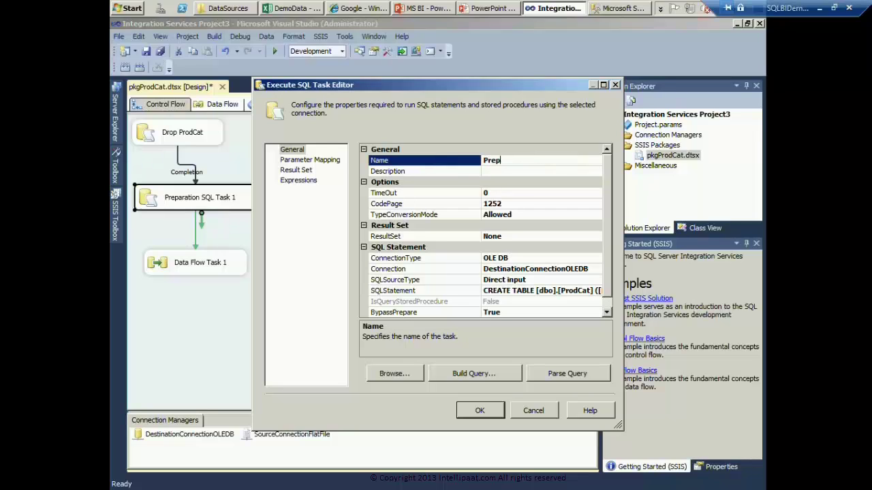
{"action": "type", "text": " ProdCat"}
Widen the value column for the task's SQLStatement property and open the full CREATE TABLE query for viewing.
{"action": "left_click", "coordinate": [460, 293]}
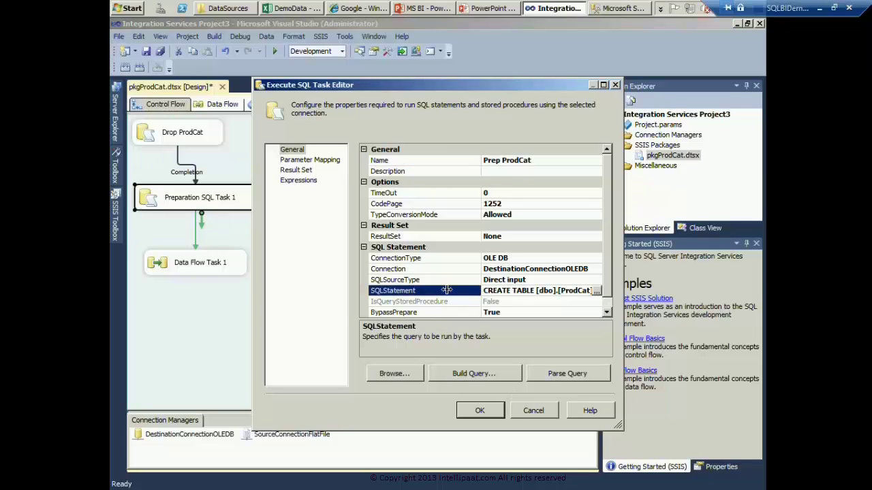
{"action": "left_click_drag", "start_coordinate": [587, 290], "coordinate": [583, 315]}
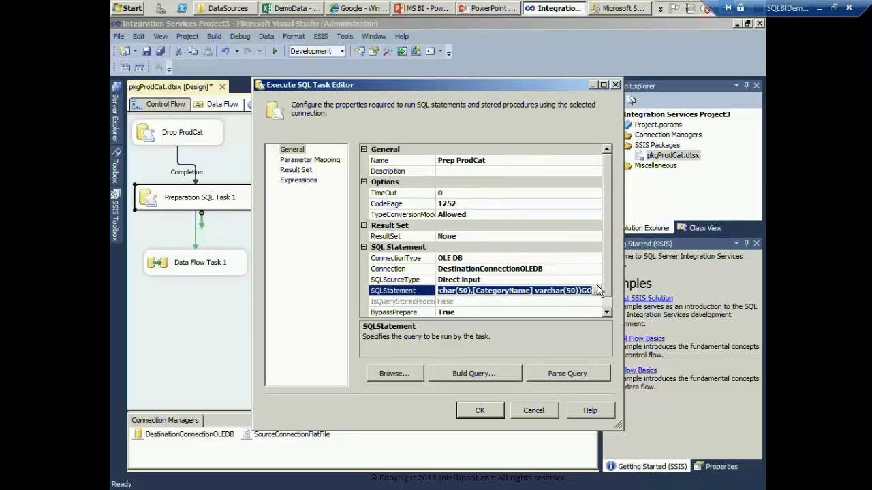
{"action": "left_click", "coordinate": [597, 291]}
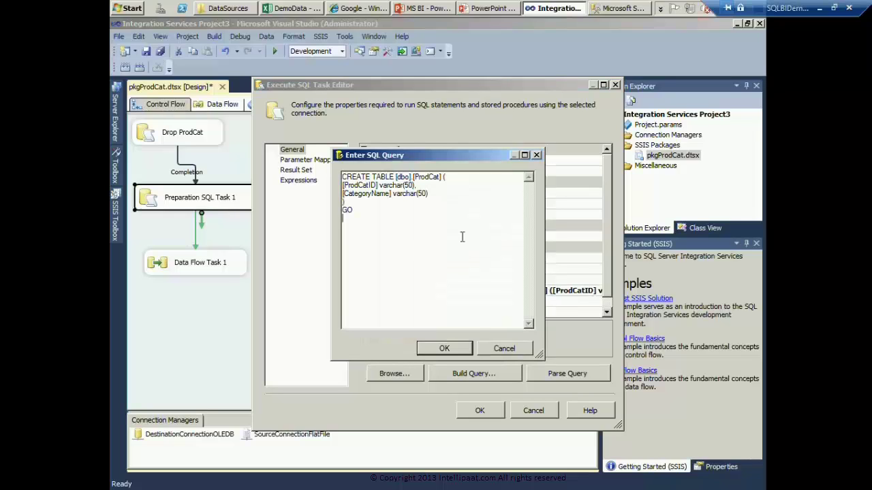
Close the full query view and save the preparation task under its new name, Prep ProdCat.
{"action": "left_click", "coordinate": [505, 350]}
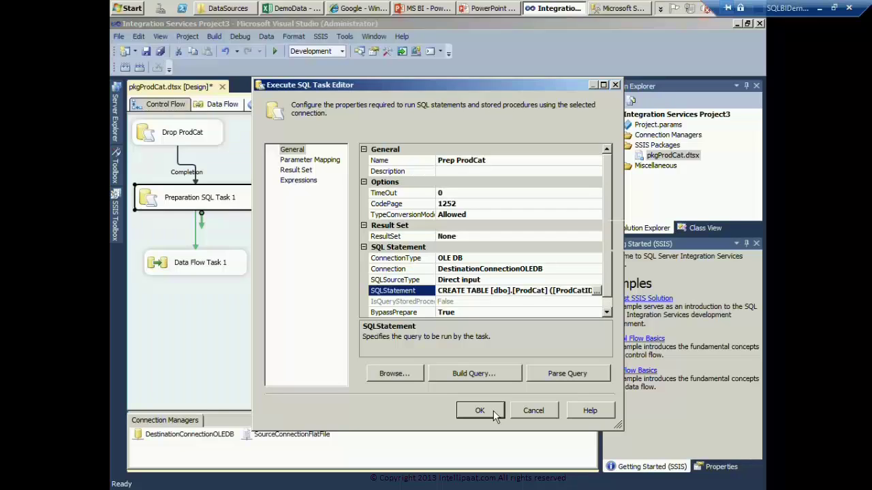
{"action": "left_click", "coordinate": [479, 411]}
Review the Drop ProdCat, Prep ProdCat and Data Flow Task 1 tasks in the control flow and display their properties.
{"action": "left_click", "coordinate": [181, 132]}
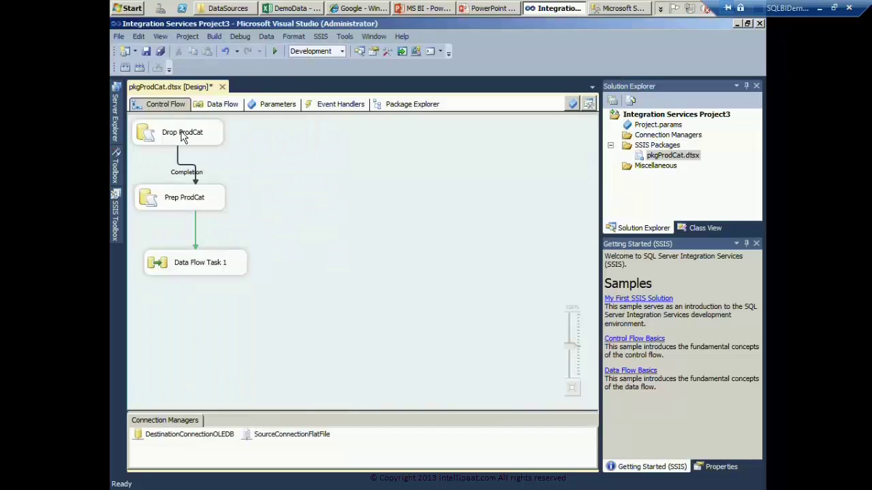
{"action": "left_click", "coordinate": [201, 200]}
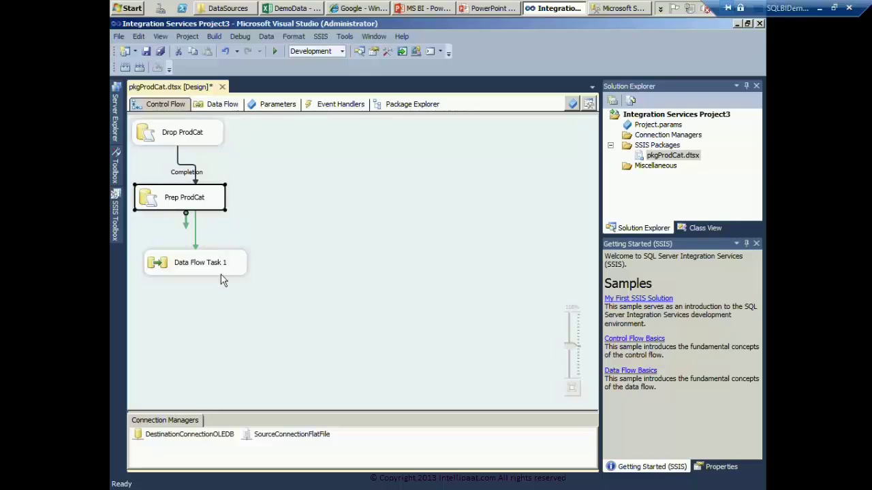
{"action": "left_click", "coordinate": [217, 265]}
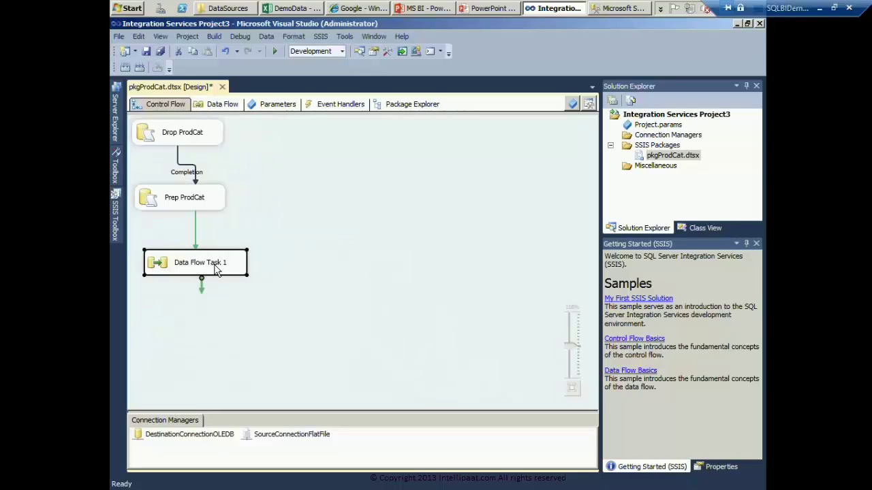
{"action": "left_click", "coordinate": [194, 138]}
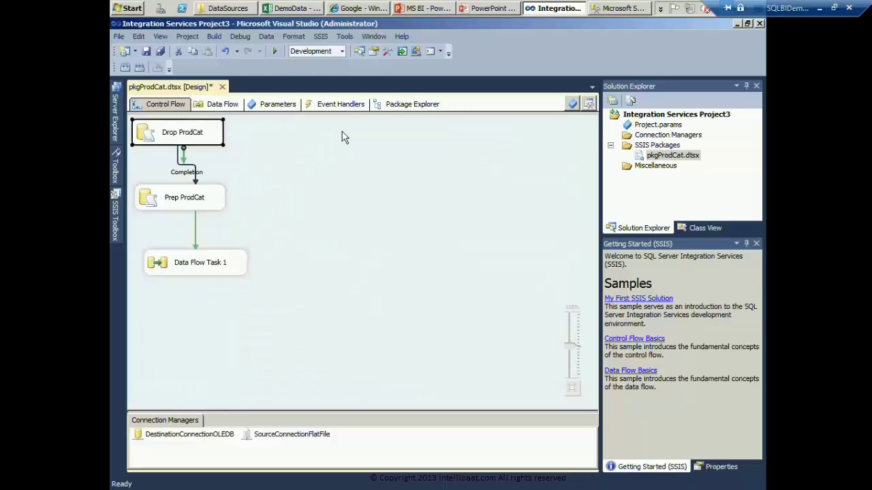
{"action": "key", "text": "F4"}
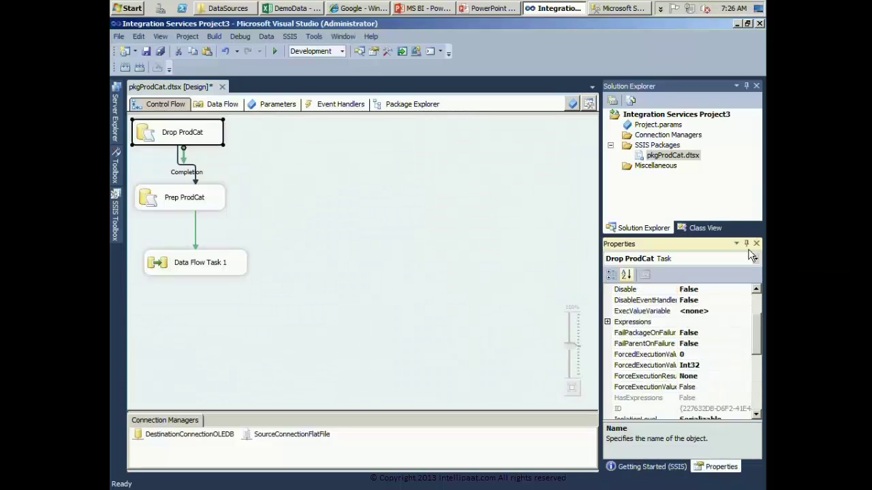
{"action": "left_click", "coordinate": [756, 330]}
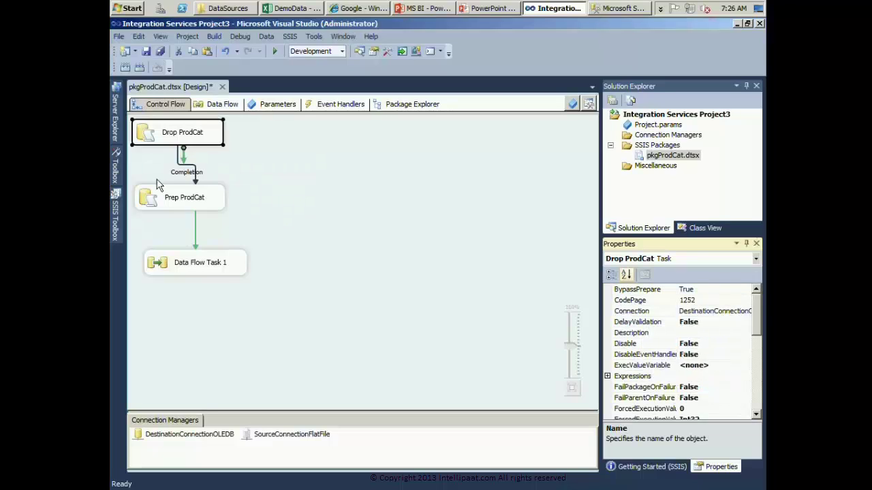
{"action": "left_click", "coordinate": [203, 269]}
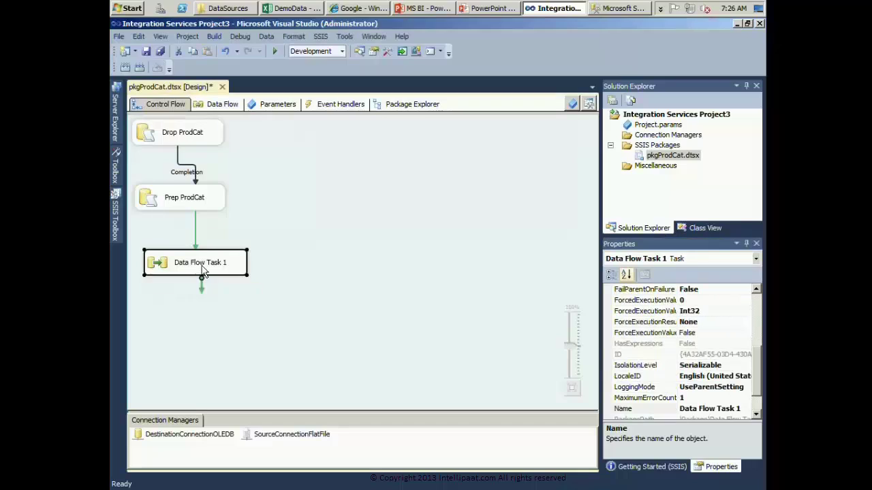
{"action": "left_click", "coordinate": [180, 198]}
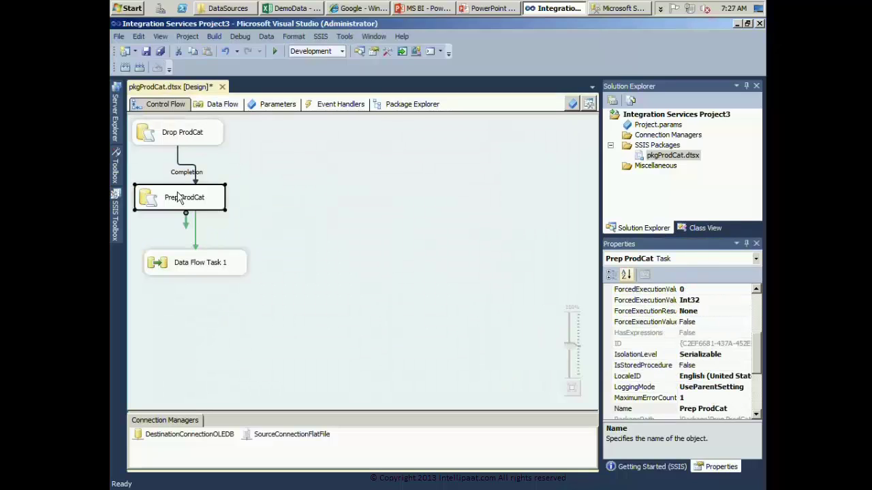
{"action": "left_click", "coordinate": [173, 136]}
{"action": "left_click", "coordinate": [191, 260]}
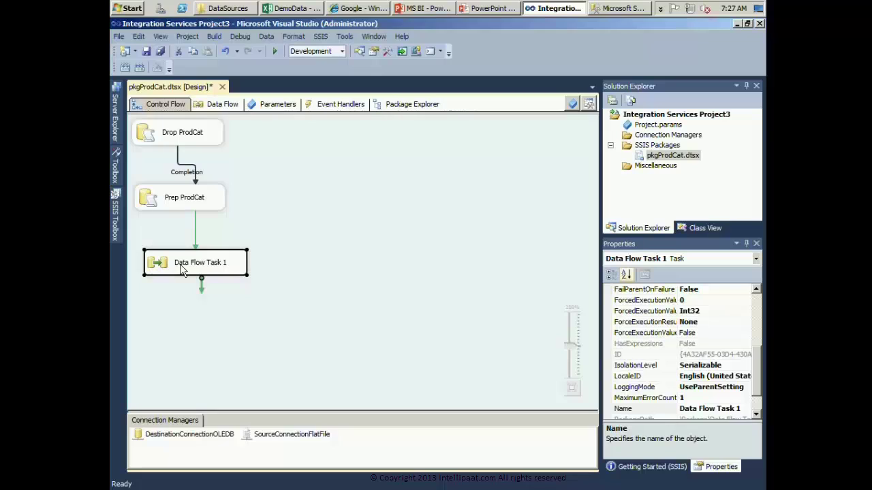
Open the contents of Data Flow Task 1 and examine its flat file source and OLE DB destination components.
{"action": "double_click", "coordinate": [196, 263]}
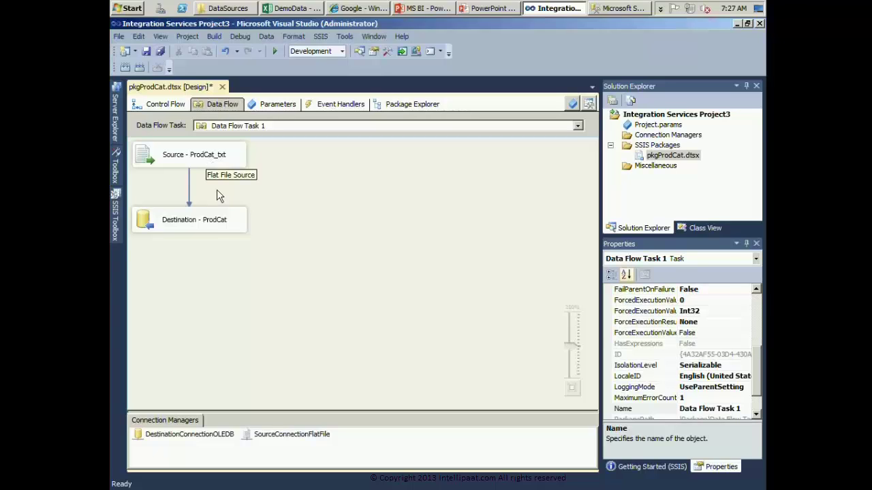
{"action": "left_click", "coordinate": [217, 160]}
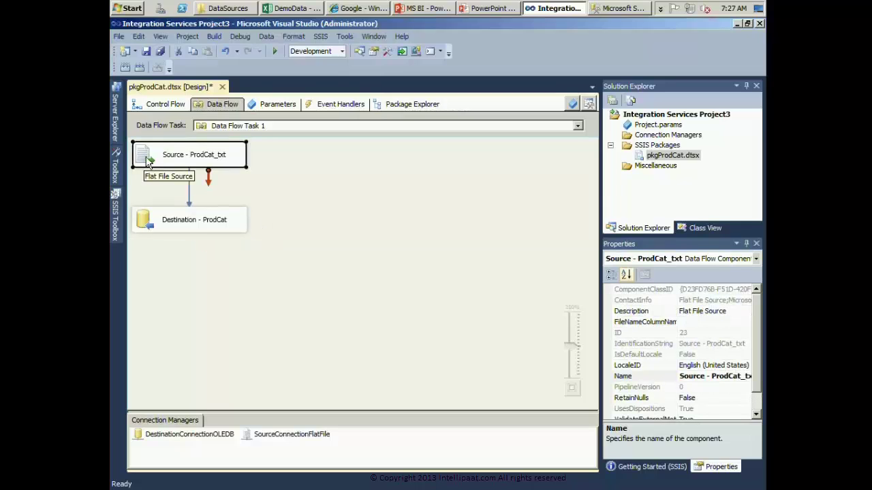
{"action": "left_click", "coordinate": [215, 228]}
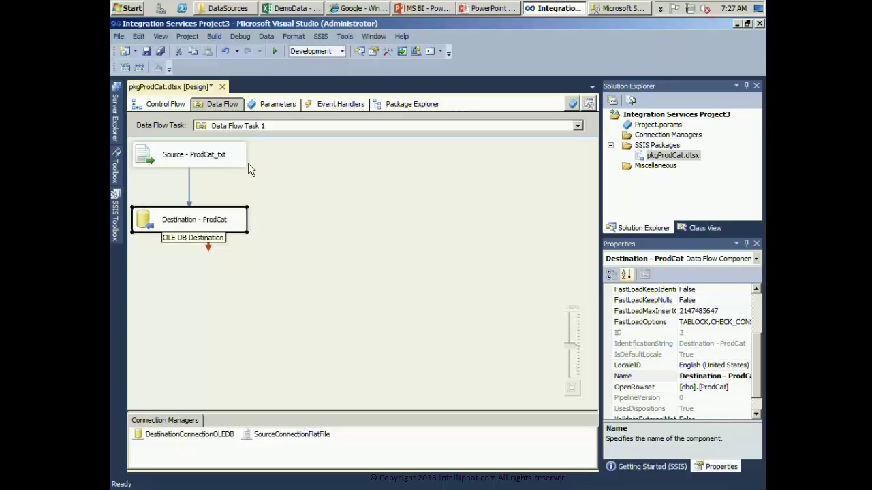
{"action": "left_click", "coordinate": [222, 162]}
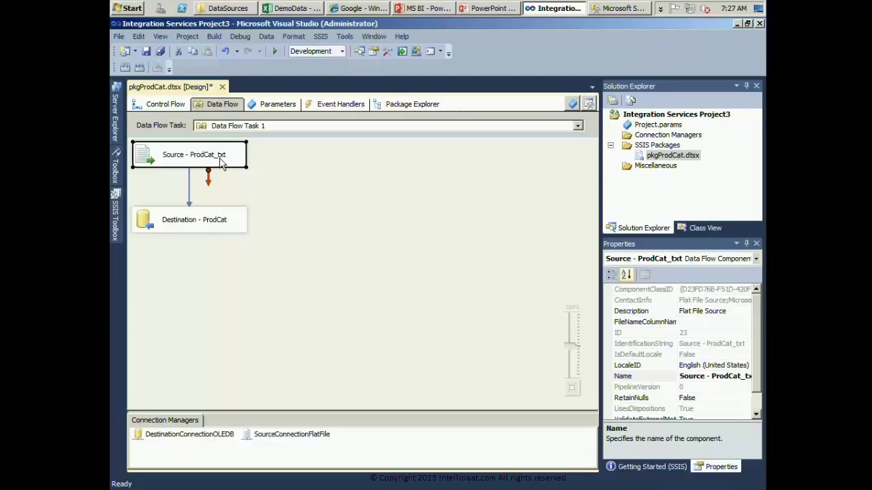
{"action": "left_click", "coordinate": [222, 222]}
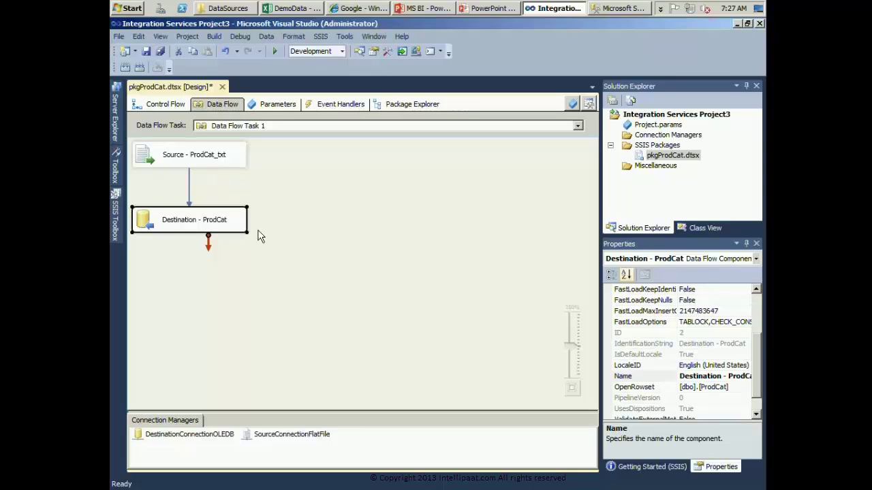
{"action": "left_click", "coordinate": [205, 161]}
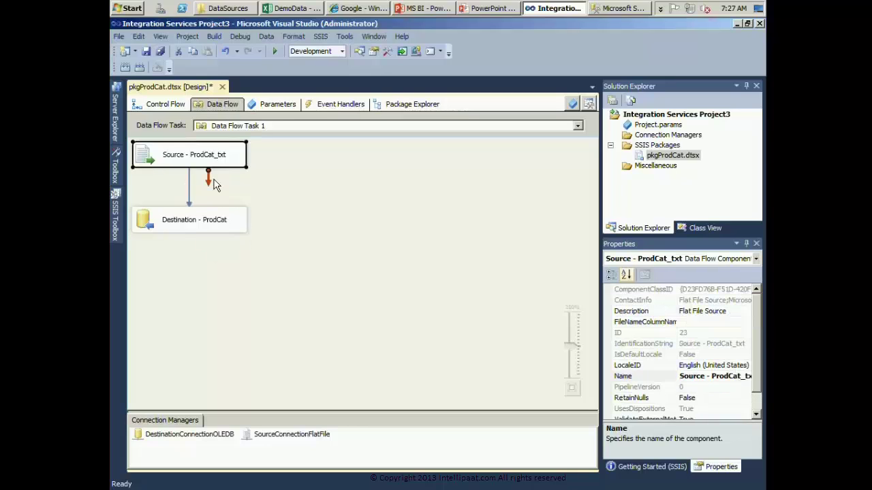
Open Source - ProdCat_txt for editing and check its flat file connection manager.
{"action": "right_click", "coordinate": [184, 163]}
{"action": "left_click", "coordinate": [218, 171]}
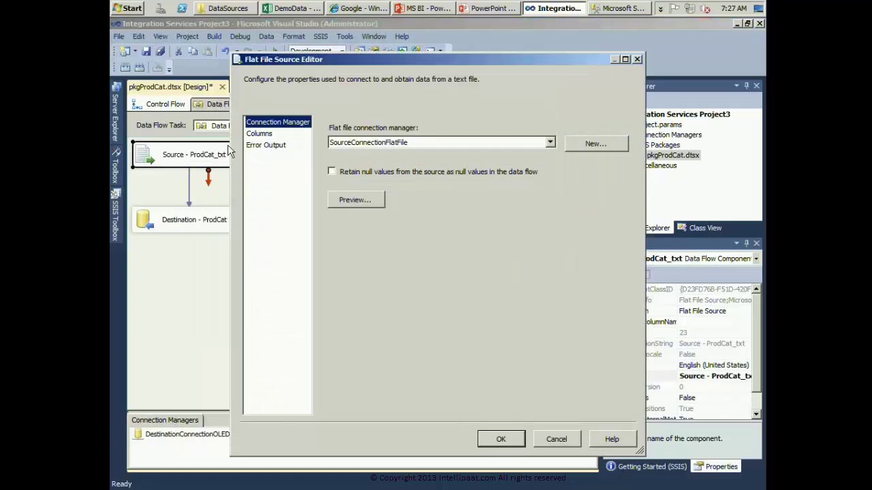
{"action": "left_click", "coordinate": [277, 139]}
{"action": "left_click", "coordinate": [278, 124]}
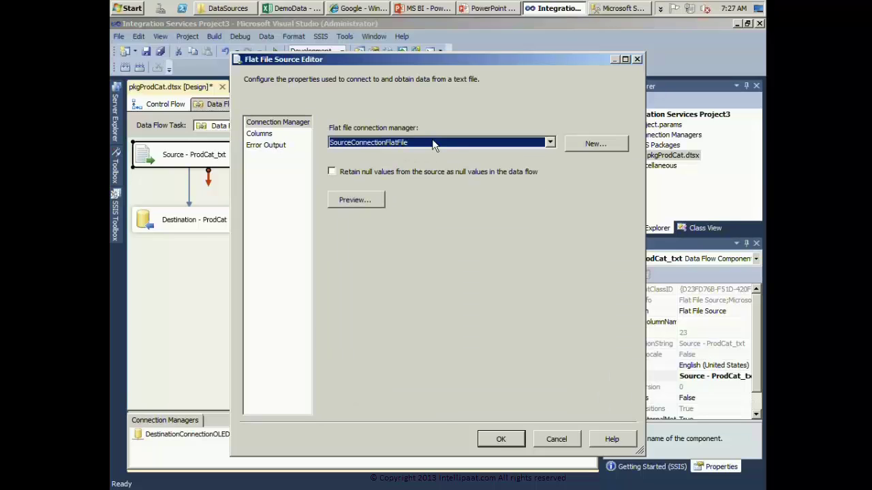
Review how the source's external columns ProdCatID and CategoryName map to its output columns.
{"action": "left_click", "coordinate": [254, 135]}
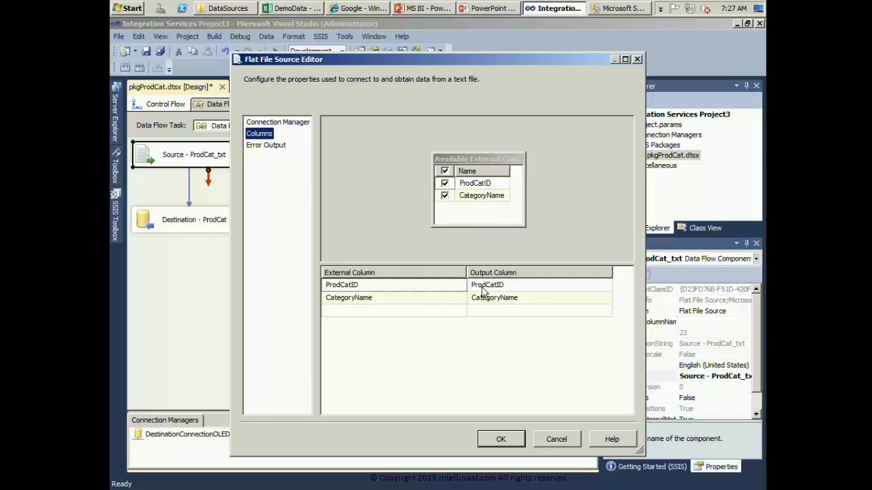
{"action": "left_click", "coordinate": [404, 286]}
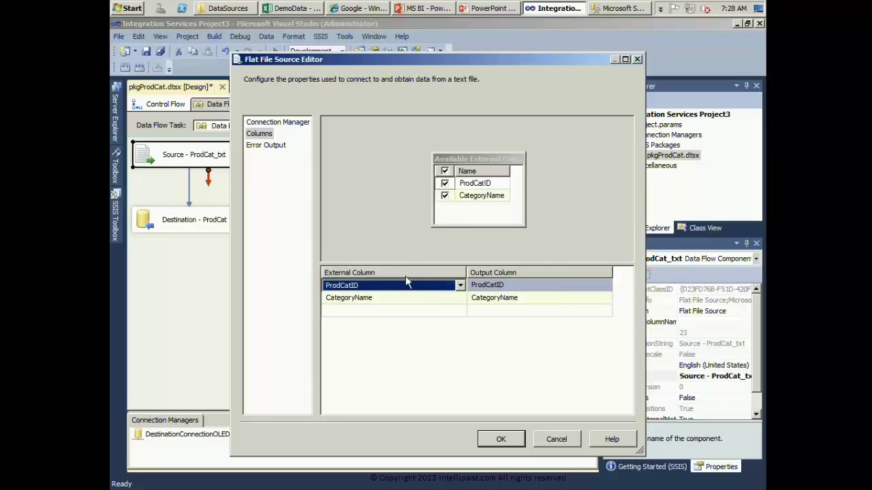
{"action": "left_click", "coordinate": [511, 283]}
{"action": "left_click", "coordinate": [511, 284]}
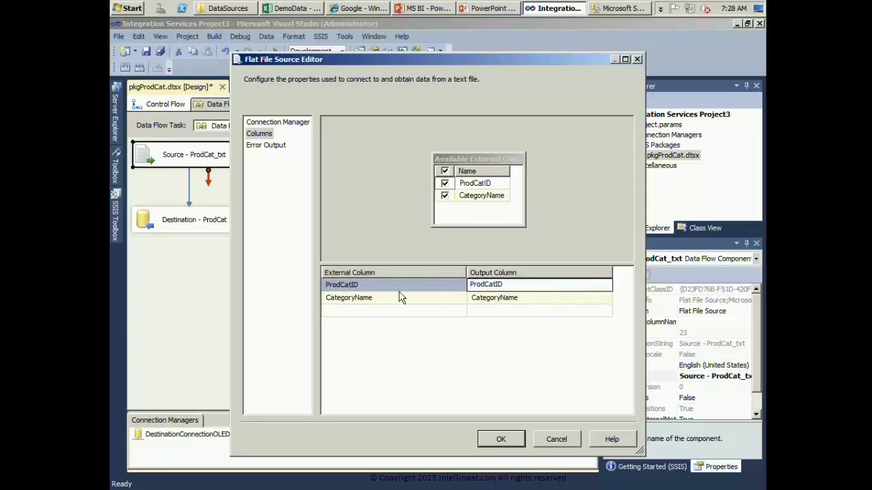
{"action": "left_click", "coordinate": [498, 300]}
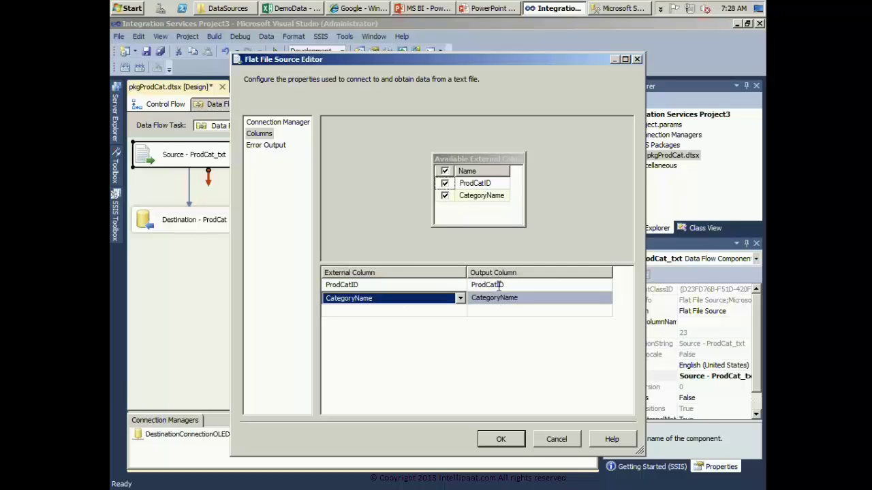
{"action": "left_click", "coordinate": [498, 286]}
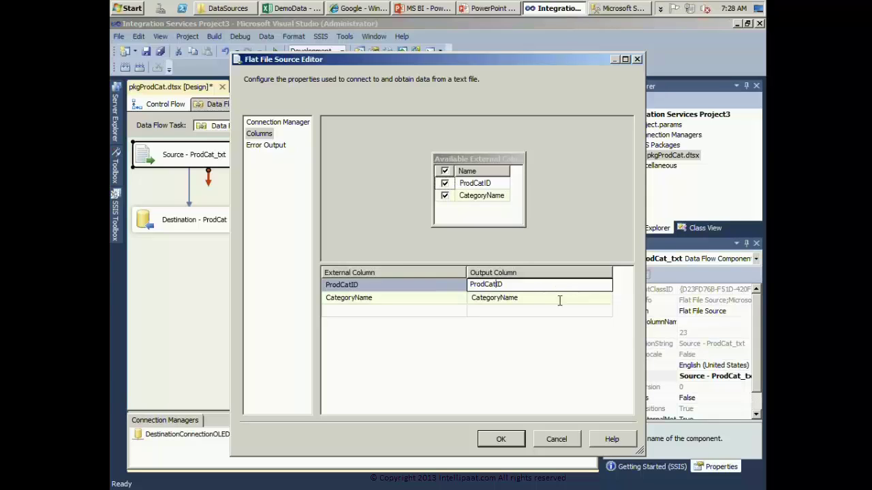
{"action": "left_click", "coordinate": [559, 300]}
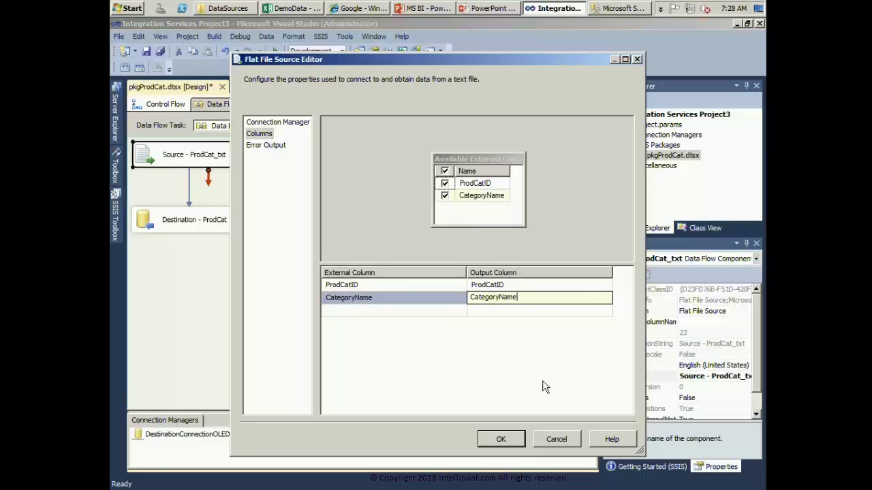
Examine the flat file source's error output options for ProdCatID and close the source editor without changes.
{"action": "left_click", "coordinate": [276, 147]}
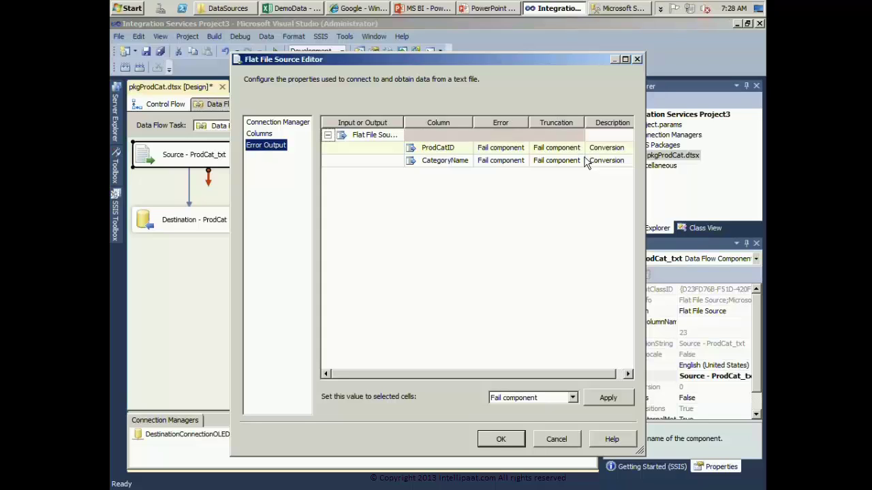
{"action": "left_click", "coordinate": [509, 149]}
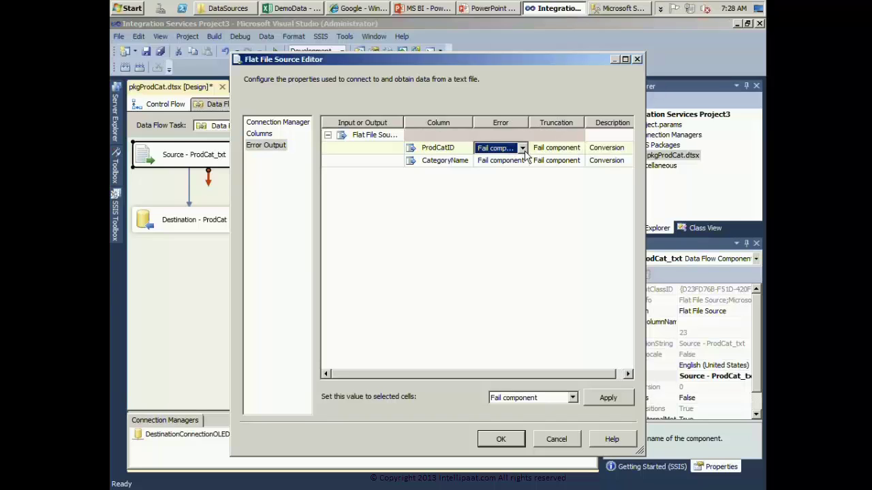
{"action": "left_click", "coordinate": [522, 149]}
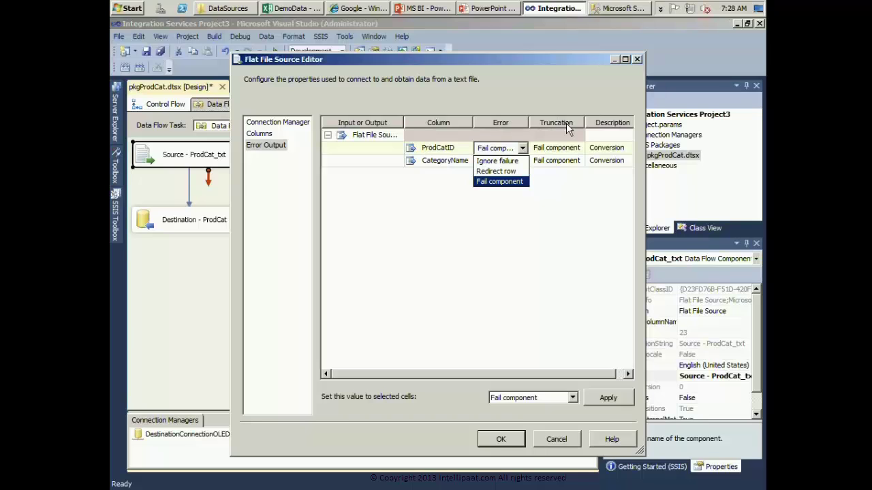
{"action": "left_click", "coordinate": [563, 385]}
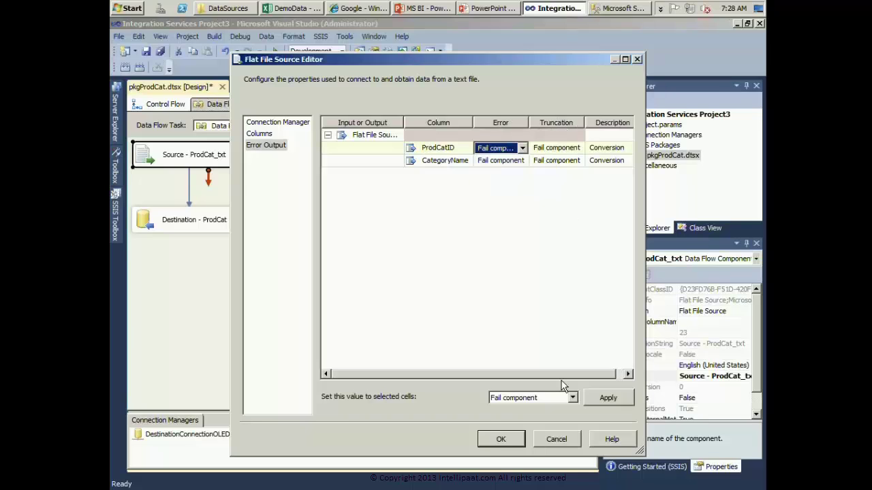
{"action": "left_click", "coordinate": [538, 439]}
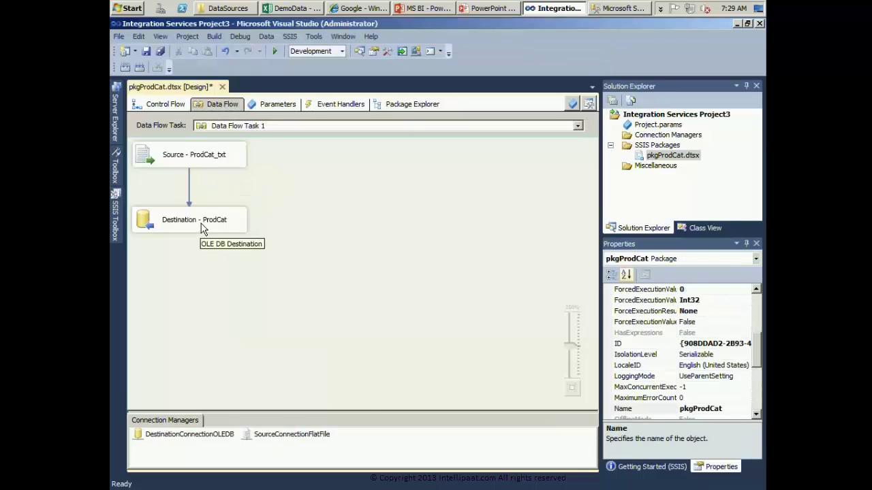
Open Destination - ProdCat for editing and view the available OLE DB connection managers without changing the selection.
{"action": "right_click", "coordinate": [201, 223]}
{"action": "left_click", "coordinate": [297, 233]}
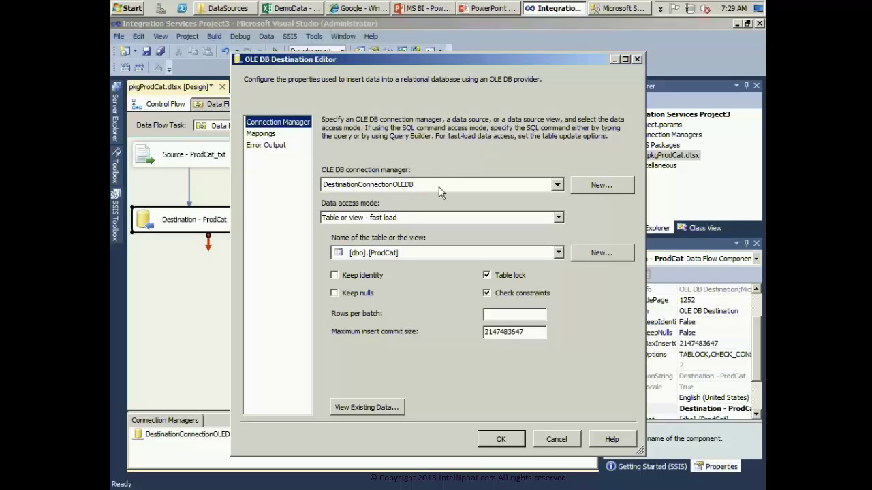
{"action": "left_click", "coordinate": [439, 186]}
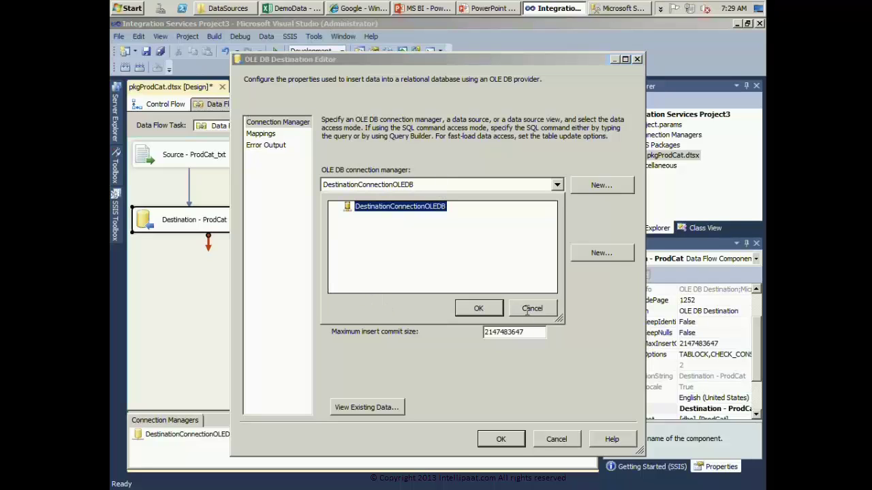
{"action": "left_click", "coordinate": [530, 309]}
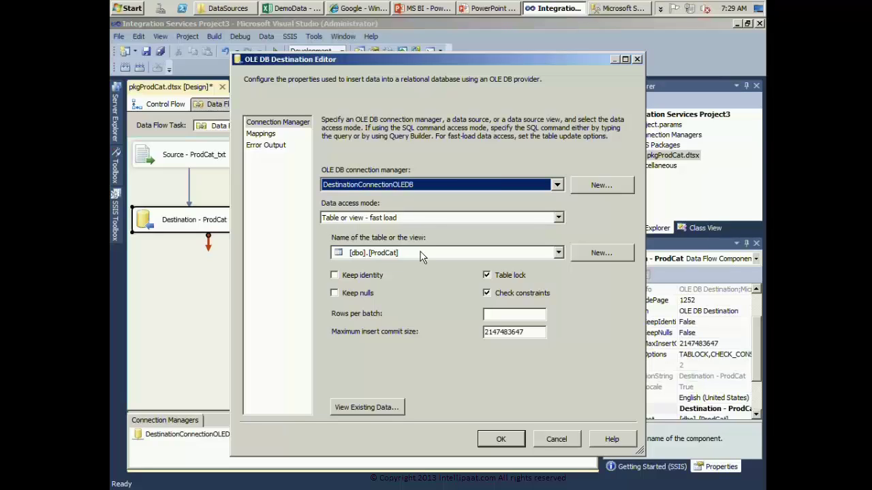
{"action": "left_click", "coordinate": [420, 255]}
{"action": "left_click", "coordinate": [421, 273]}
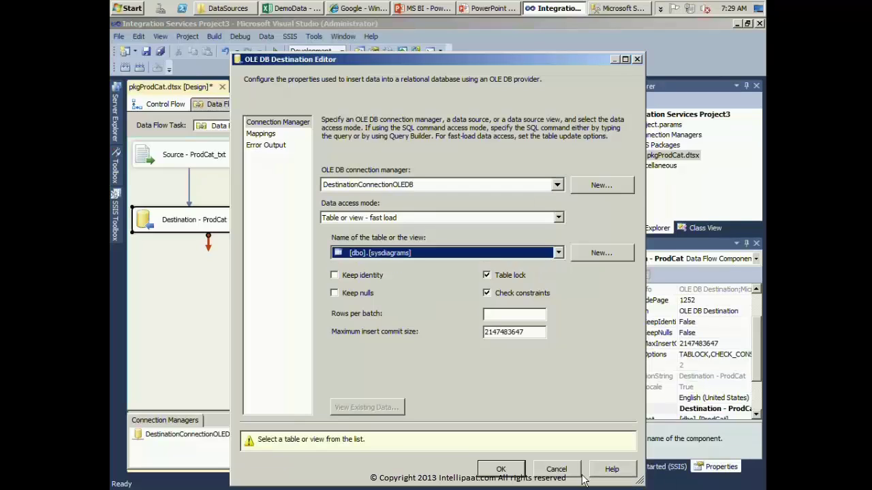
{"action": "left_click", "coordinate": [556, 469]}
{"action": "right_click", "coordinate": [204, 219]}
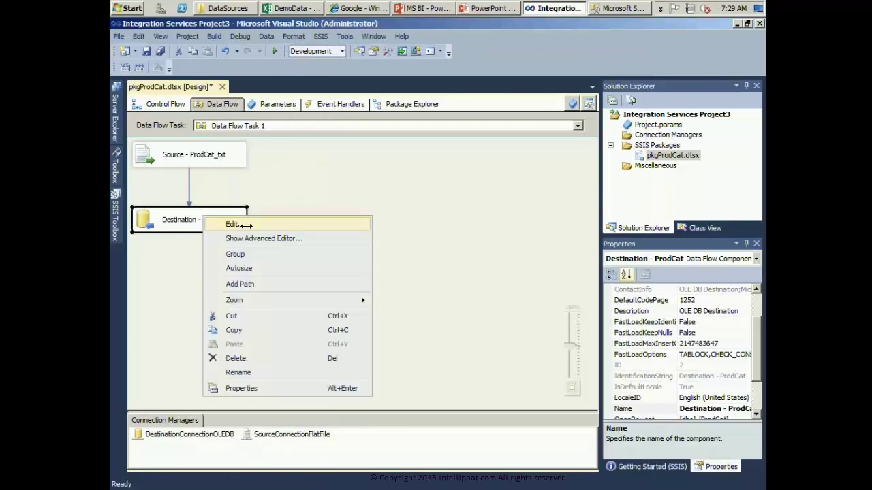
{"action": "left_click", "coordinate": [233, 225]}
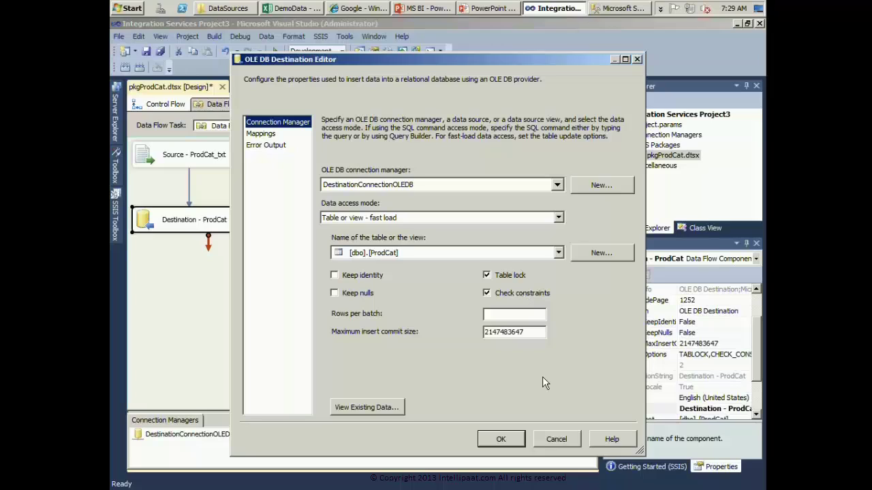
Close the destination editor without changes and return to the package's control flow.
{"action": "left_click", "coordinate": [576, 438]}
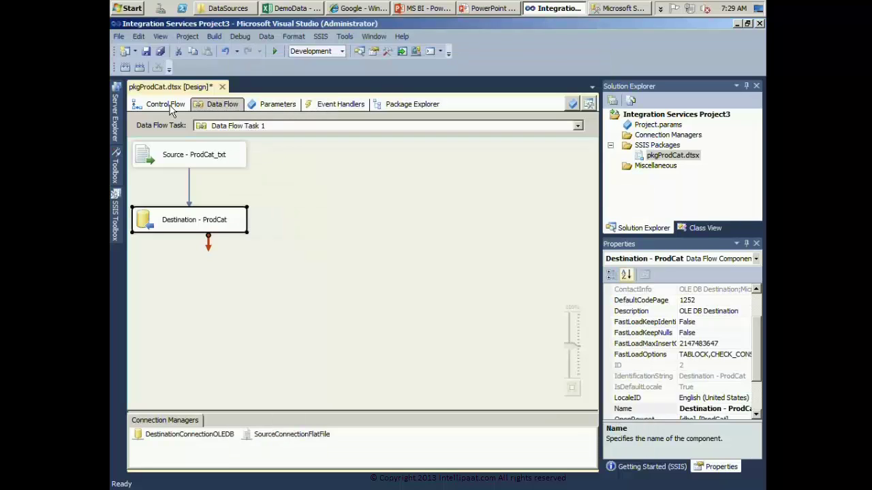
{"action": "left_click", "coordinate": [169, 106]}
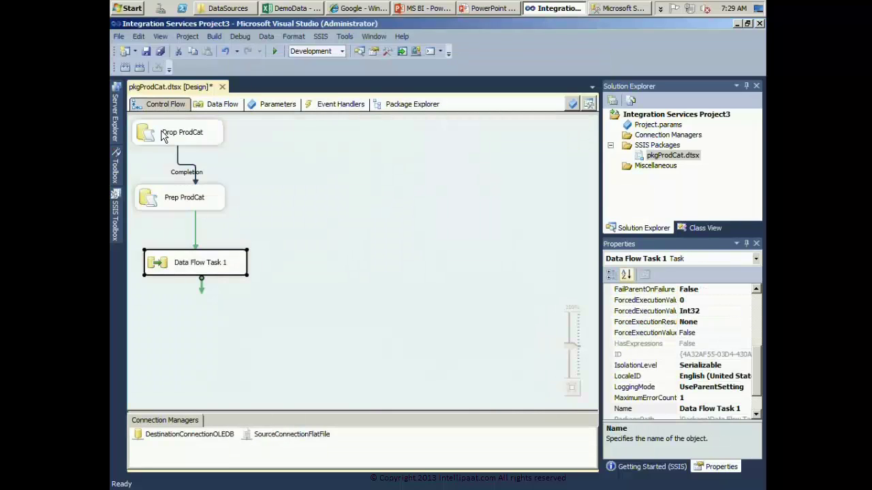
{"action": "right_click", "coordinate": [162, 133]}
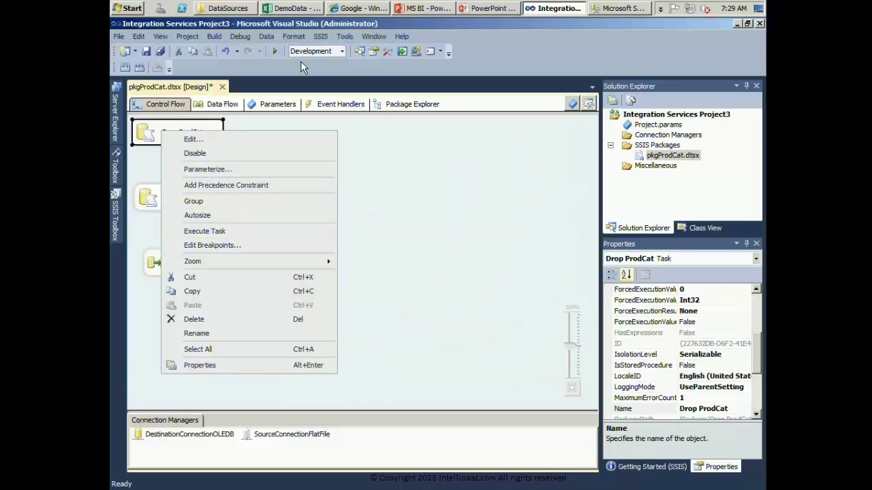
{"action": "left_click", "coordinate": [365, 202]}
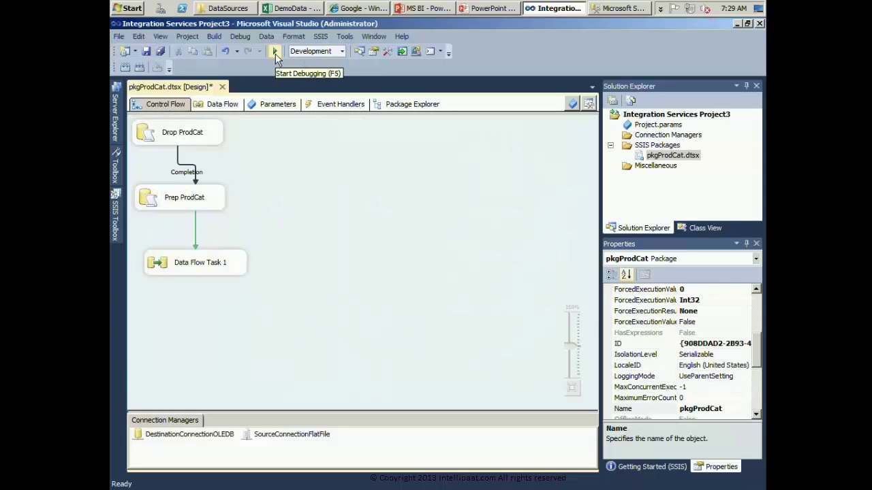
Run the pkgProdCat package in debug mode and return to design mode when execution is complete.
{"action": "left_click", "coordinate": [275, 53]}
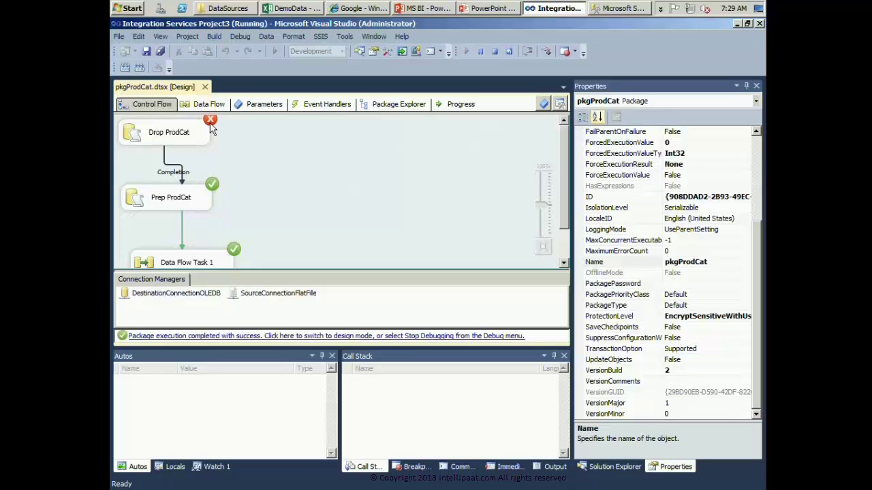
{"action": "left_click", "coordinate": [361, 337]}
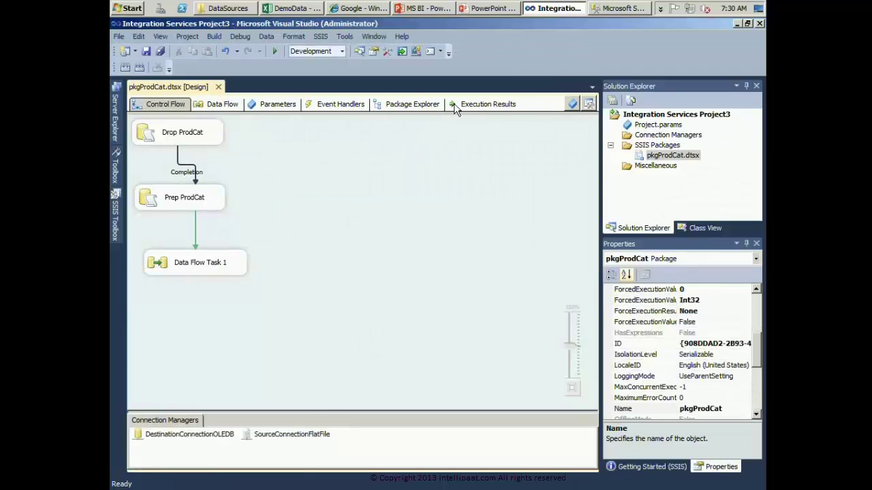
Examine the execution results for the Drop ProdCat error message and the Prep ProdCat entries, and return to the control flow.
{"action": "left_click", "coordinate": [455, 107]}
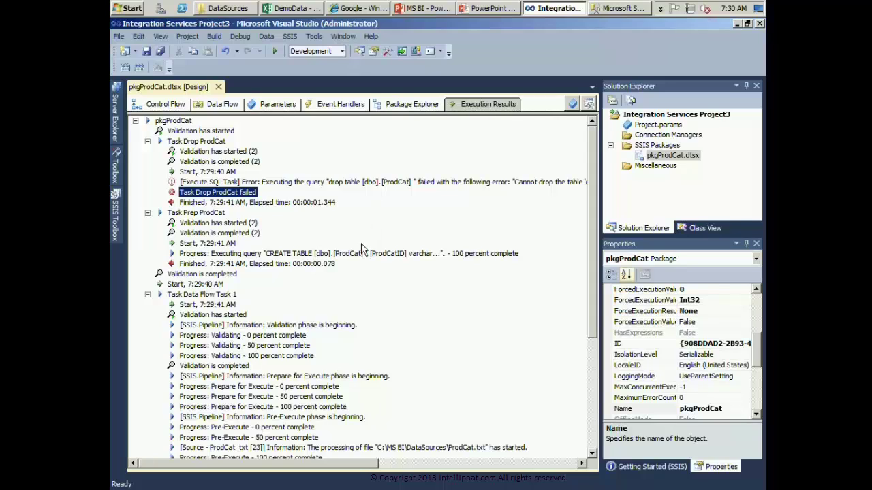
{"action": "key", "text": "Up"}
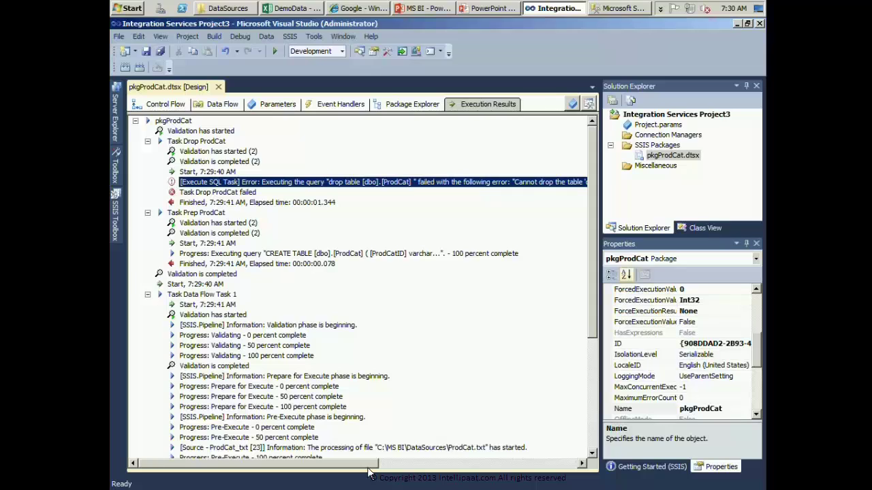
{"action": "left_click_drag", "start_coordinate": [368, 466], "coordinate": [545, 460]}
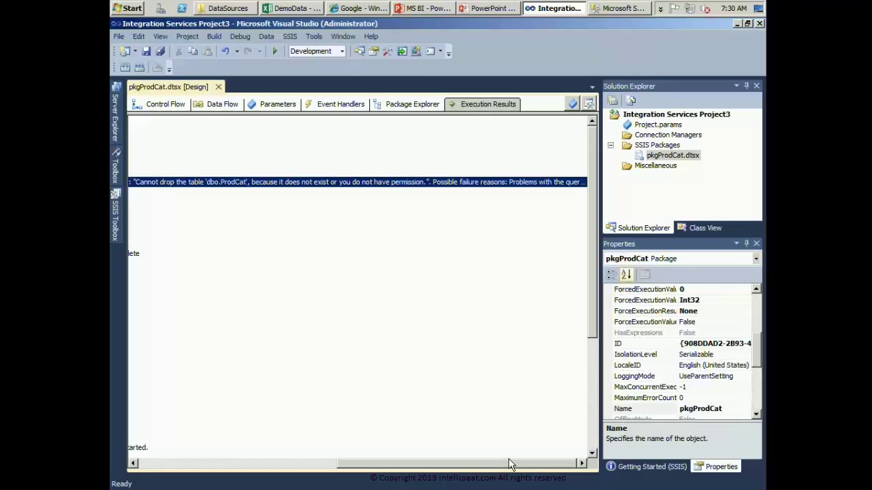
{"action": "left_click_drag", "start_coordinate": [510, 462], "coordinate": [248, 418]}
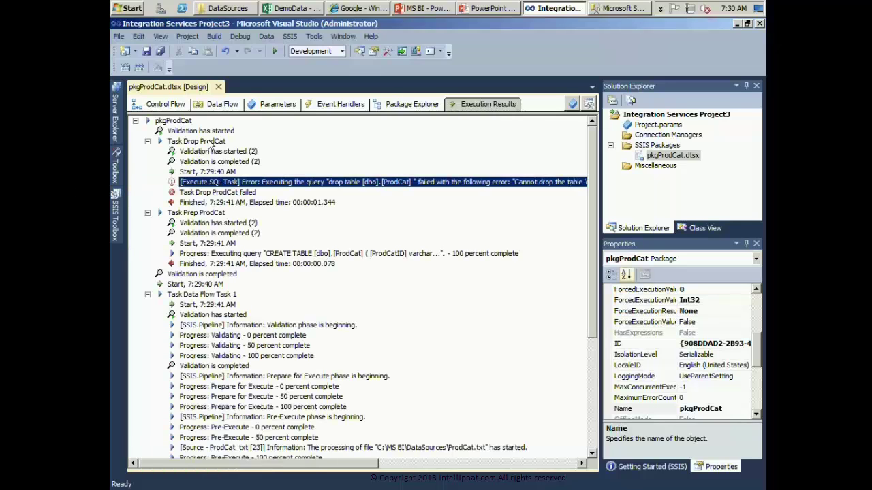
{"action": "left_click", "coordinate": [210, 143]}
{"action": "left_click", "coordinate": [259, 183]}
{"action": "left_click", "coordinate": [225, 244]}
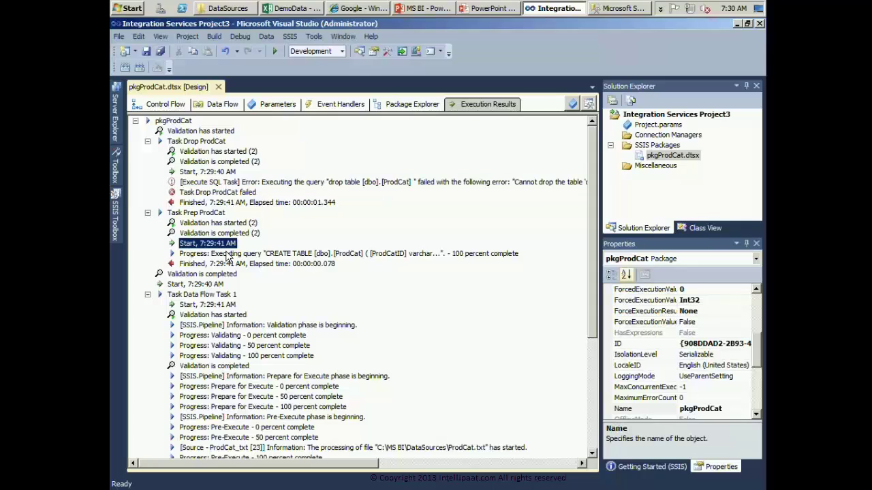
{"action": "left_click", "coordinate": [165, 104]}
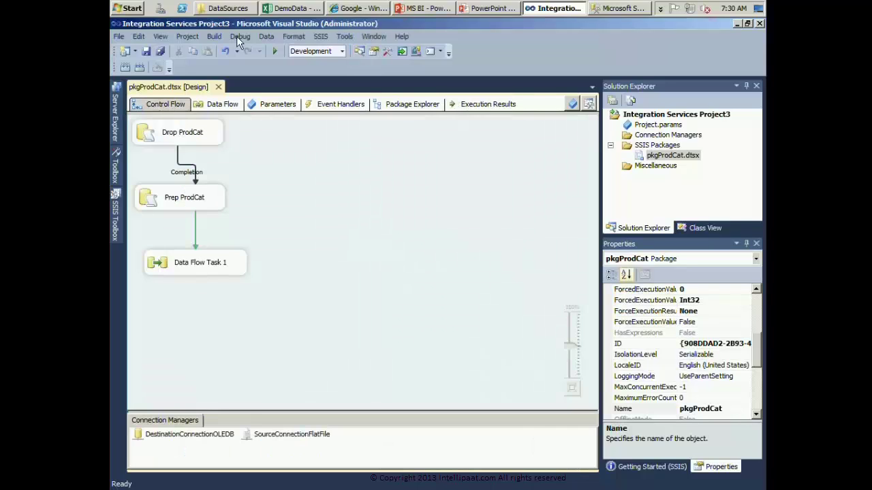
Switch to SQL Server Management Studio and refresh the tables of the MSBI database.
{"action": "left_click", "coordinate": [603, 9]}
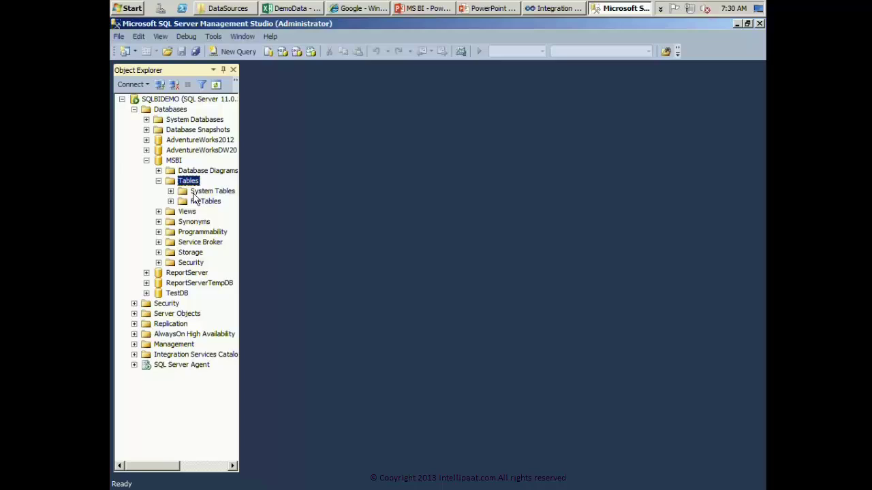
{"action": "right_click", "coordinate": [183, 181]}
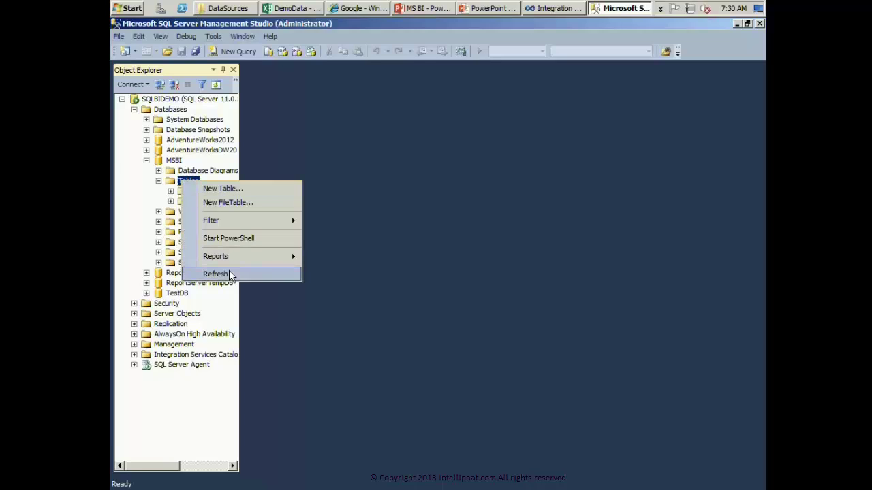
{"action": "left_click", "coordinate": [229, 274]}
Query the top 1000 rows of the dbo.ProdCat table to check the loaded data.
{"action": "left_click", "coordinate": [210, 212]}
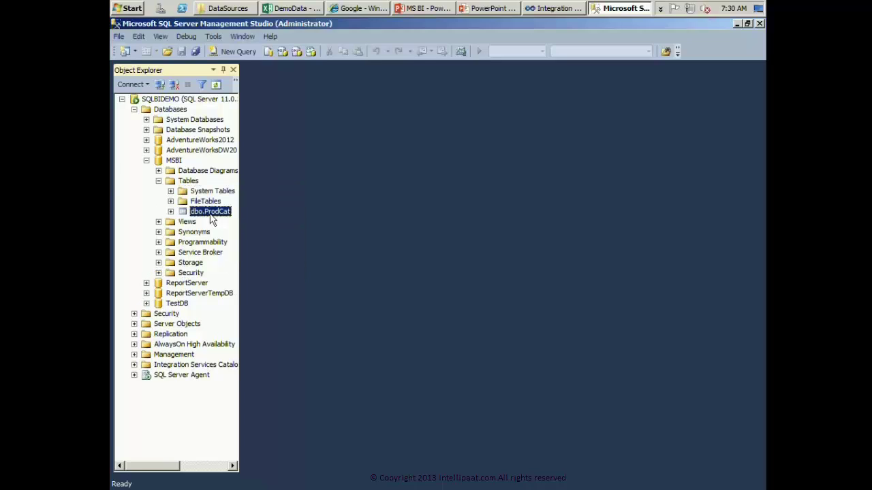
{"action": "right_click", "coordinate": [211, 217]}
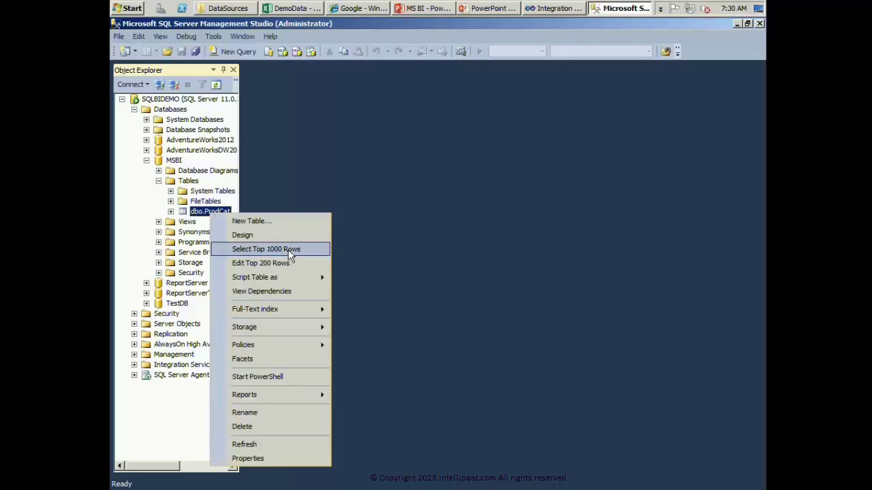
{"action": "left_click", "coordinate": [291, 250]}
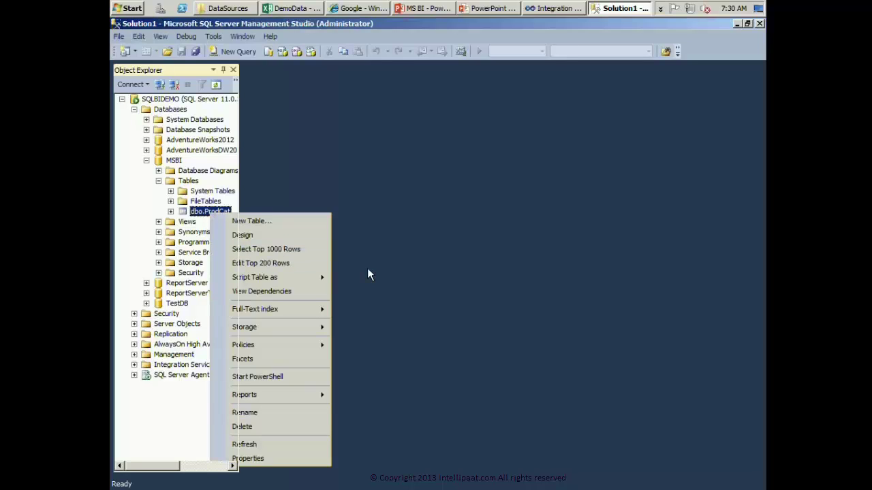